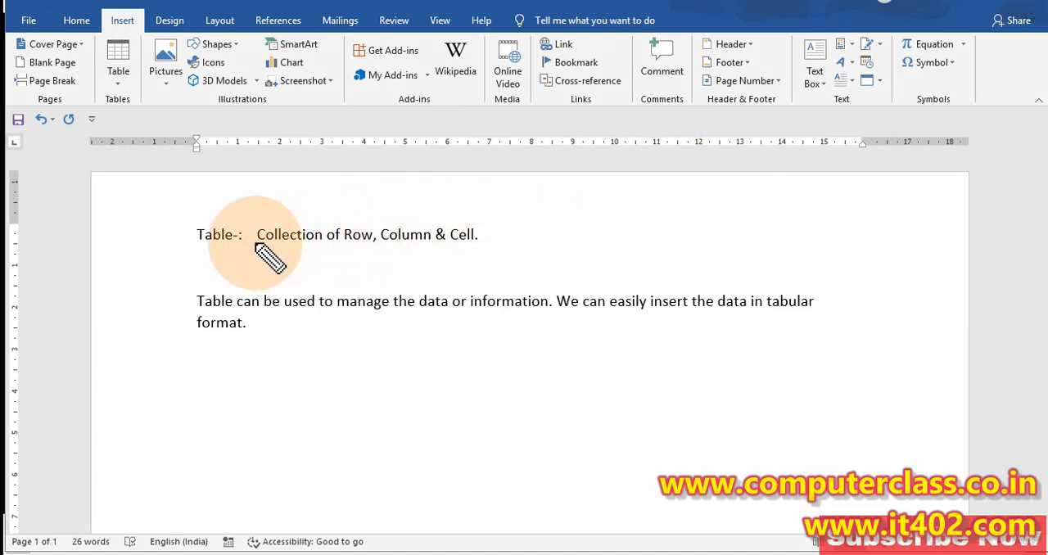
{"action": "left_click_drag", "start_coordinate": [256, 244], "coordinate": [344, 245]}
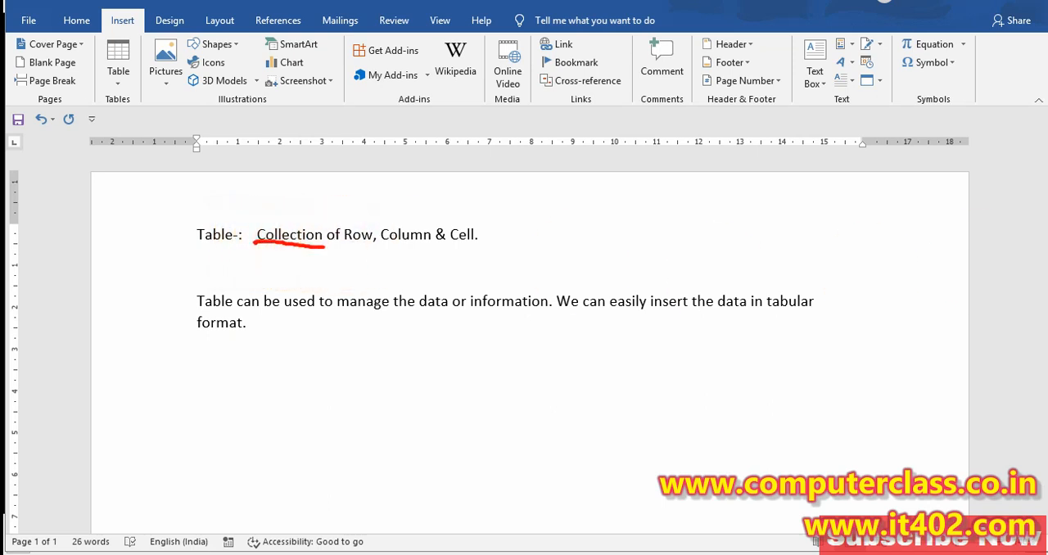
{"action": "left_click", "coordinate": [356, 235]}
{"action": "left_click", "coordinate": [402, 236]}
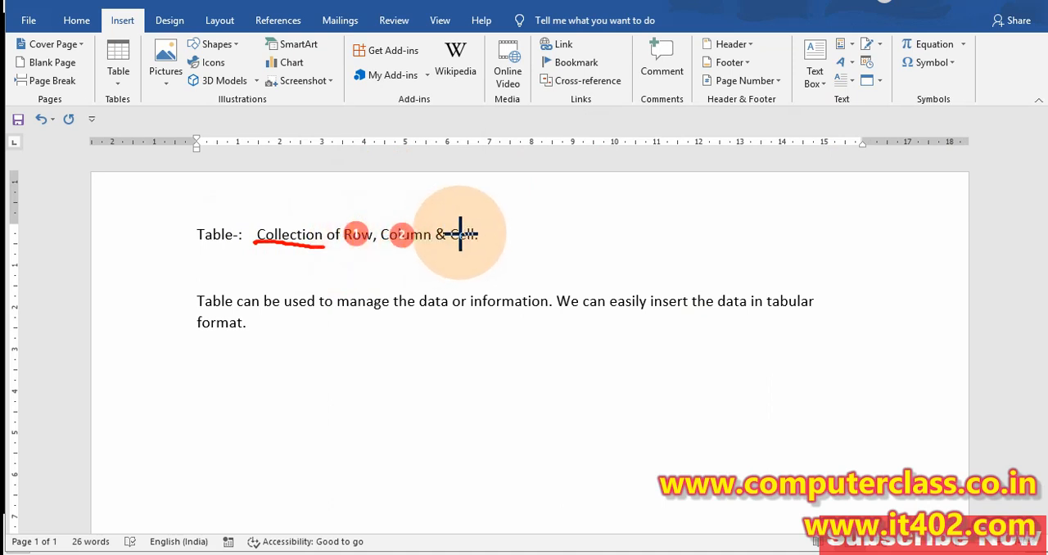
{"action": "left_click", "coordinate": [459, 235]}
{"action": "key", "text": "Escape"}
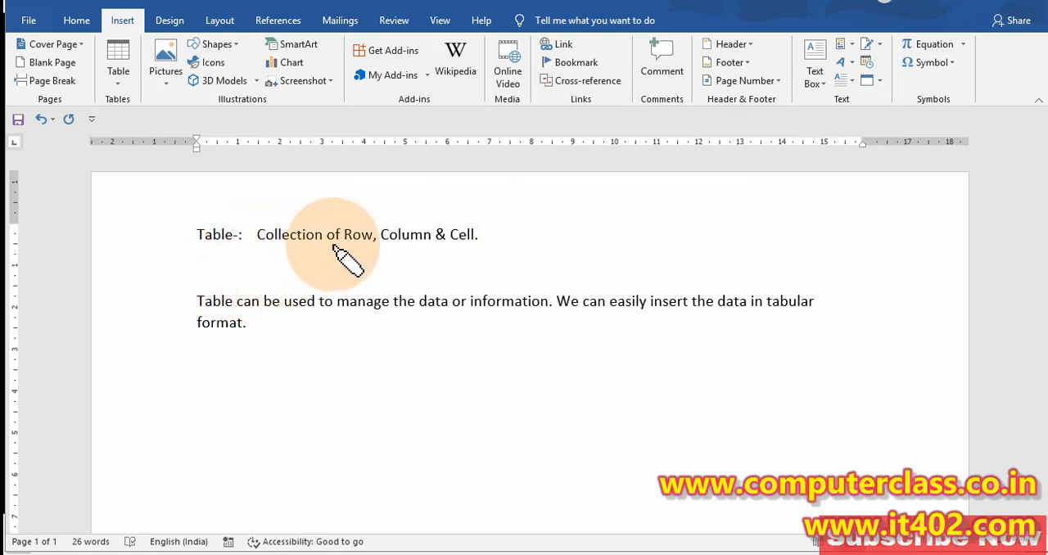
{"action": "left_click_drag", "start_coordinate": [342, 234], "coordinate": [472, 236]}
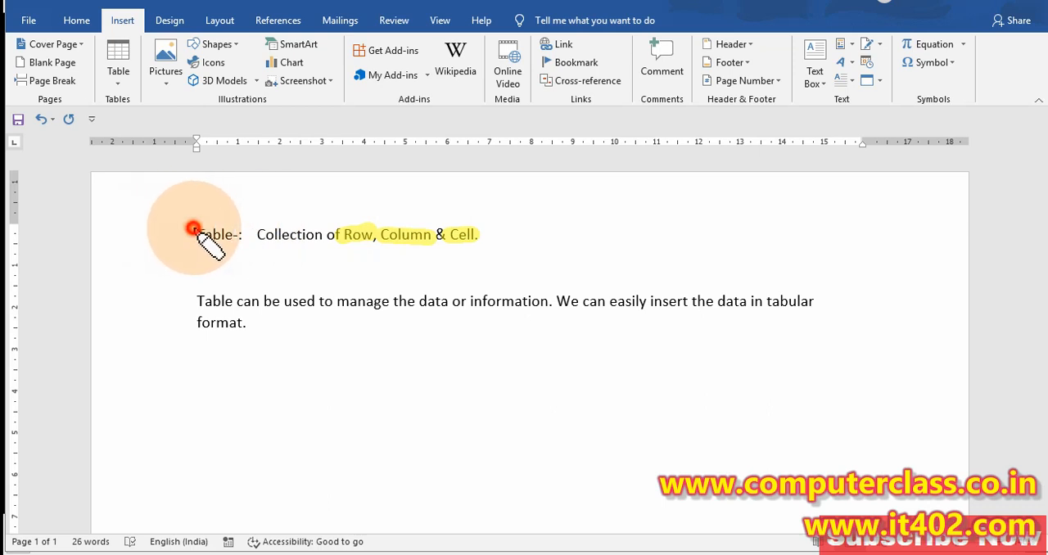
{"action": "left_click_drag", "start_coordinate": [193, 228], "coordinate": [227, 235]}
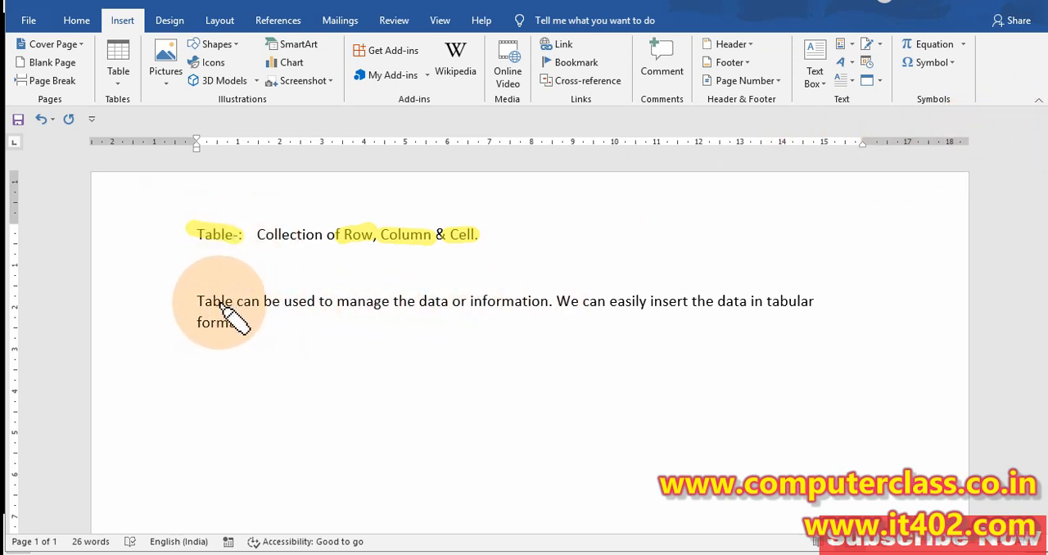
{"action": "left_click_drag", "start_coordinate": [326, 302], "coordinate": [828, 311]}
{"action": "left_click_drag", "start_coordinate": [201, 326], "coordinate": [239, 320]}
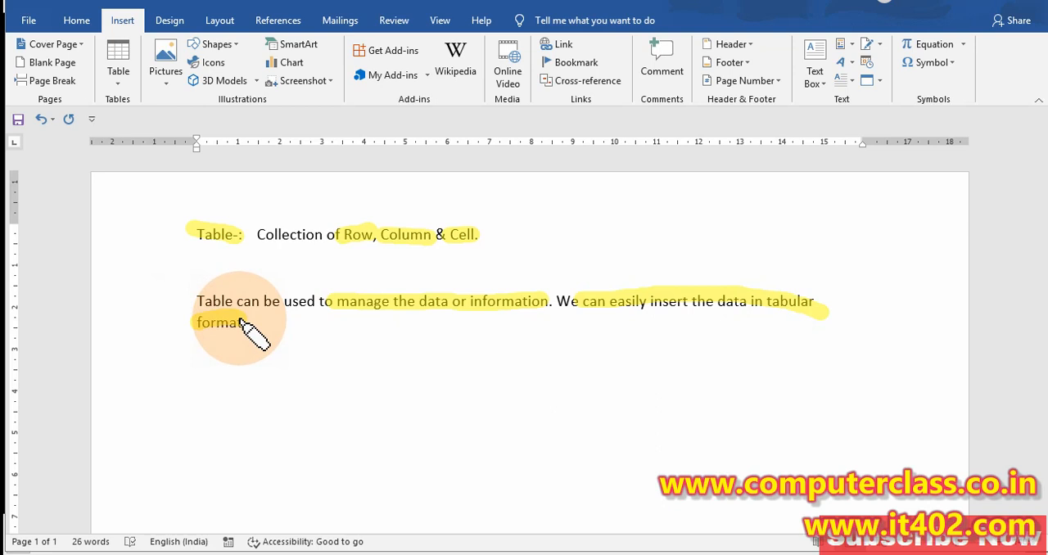
{"action": "key", "text": "Escape"}
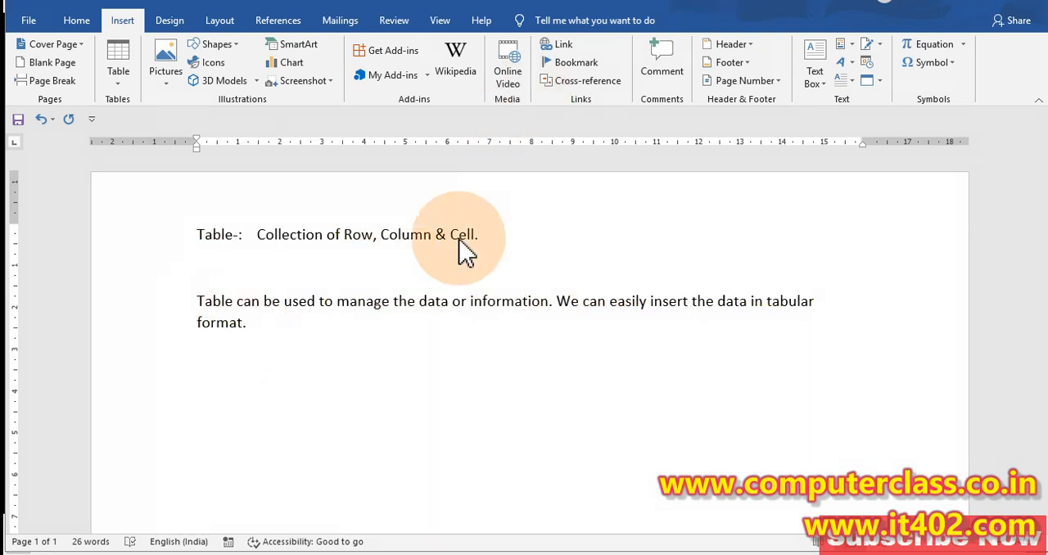
Delete all the text in the document to leave a blank page
{"action": "left_click", "coordinate": [402, 339]}
{"action": "key", "text": "ctrl+a"}
{"action": "key", "text": "Delete"}
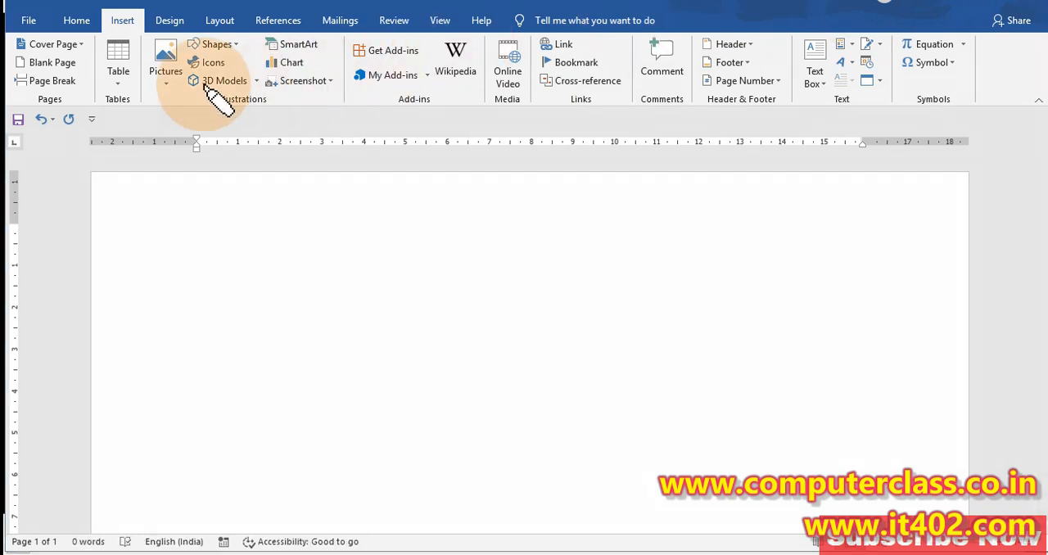
{"action": "left_click", "coordinate": [121, 20]}
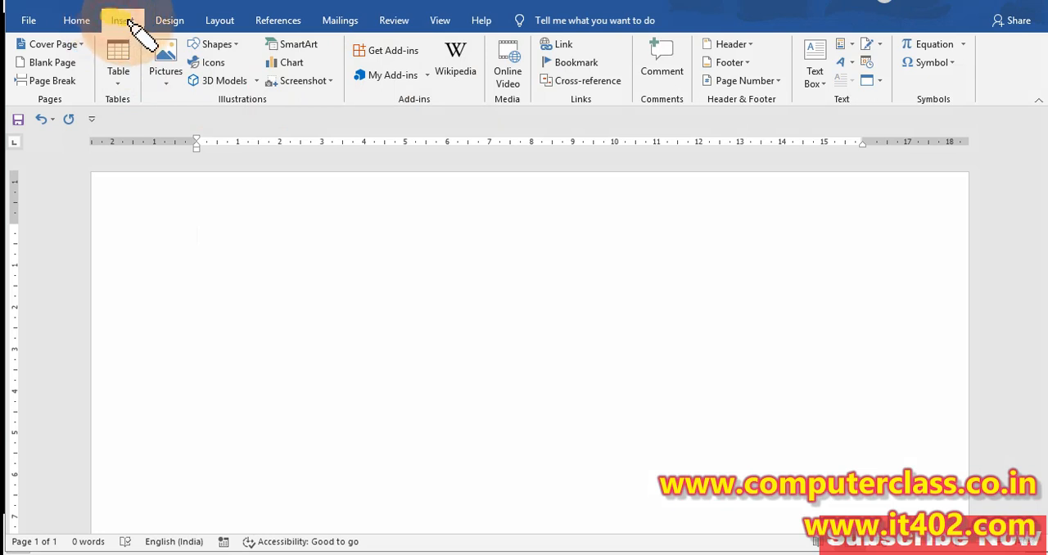
{"action": "left_click", "coordinate": [118, 72]}
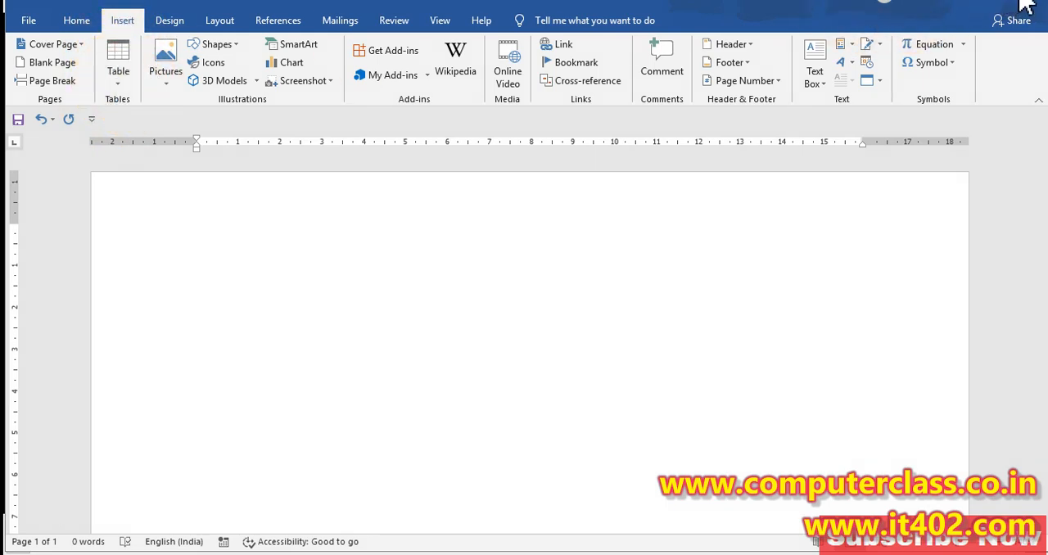
{"action": "left_click", "coordinate": [116, 85]}
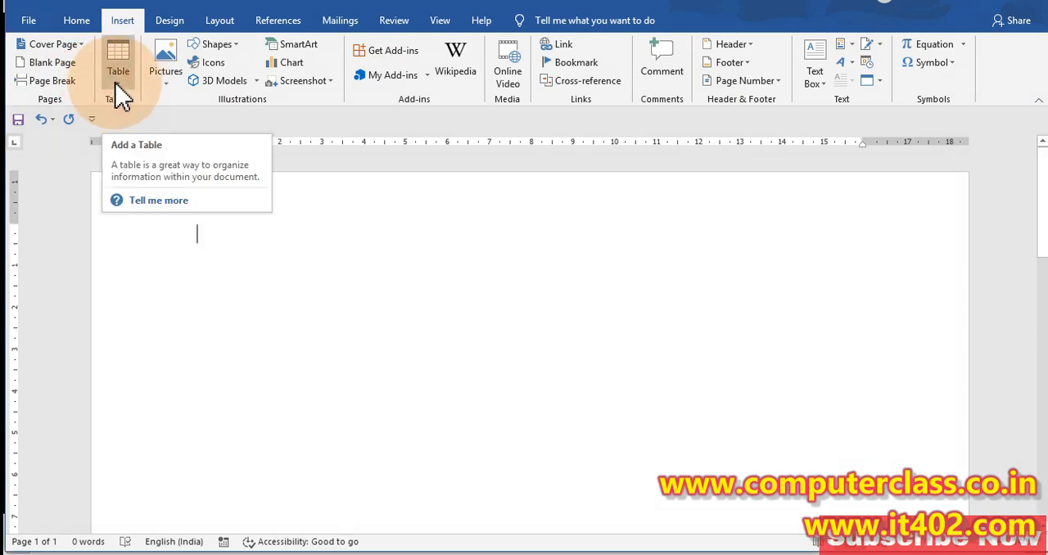
{"action": "left_click", "coordinate": [116, 85]}
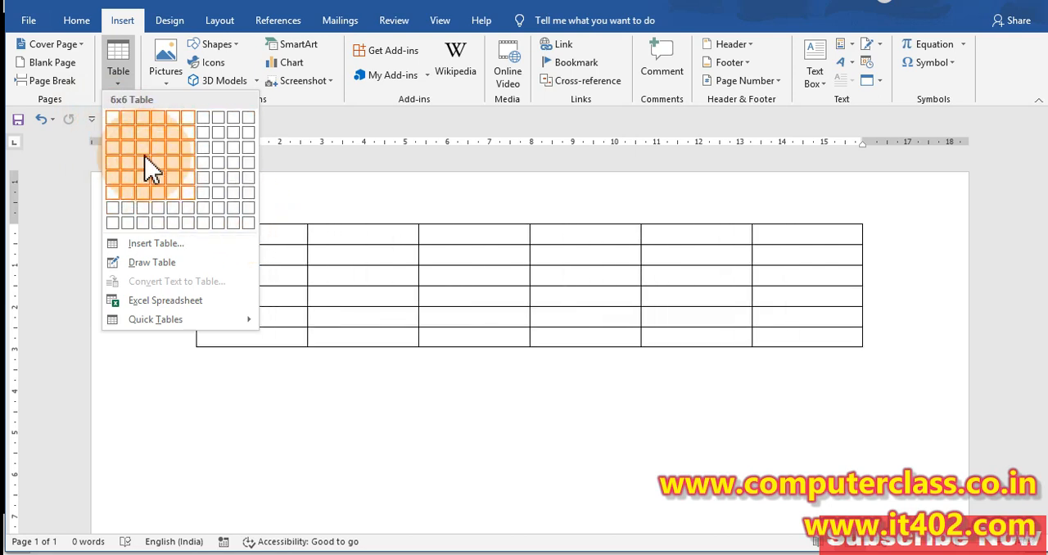
{"action": "left_click", "coordinate": [463, 254]}
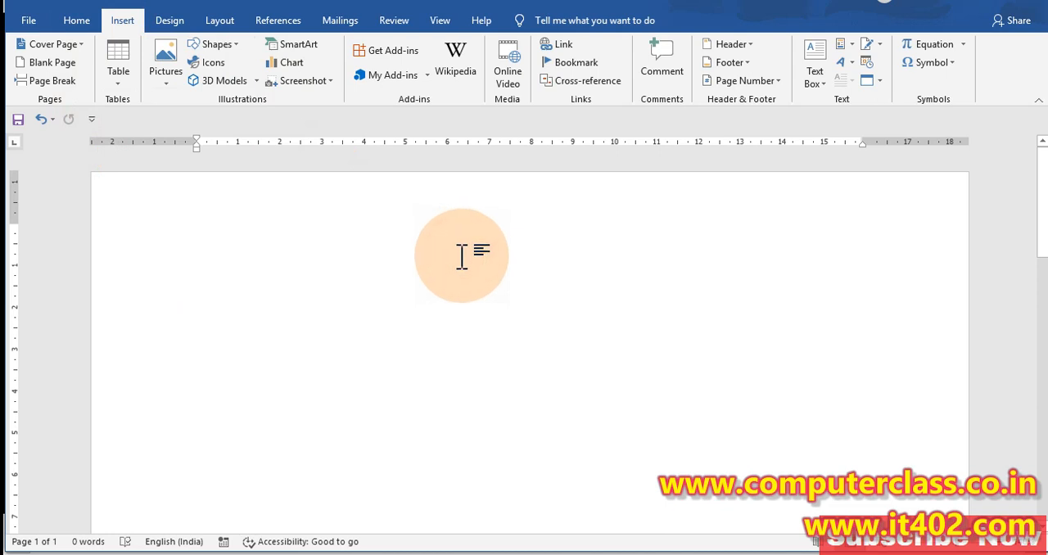
Insert a 1x1 table at the start of the blank page
{"action": "left_click", "coordinate": [120, 80]}
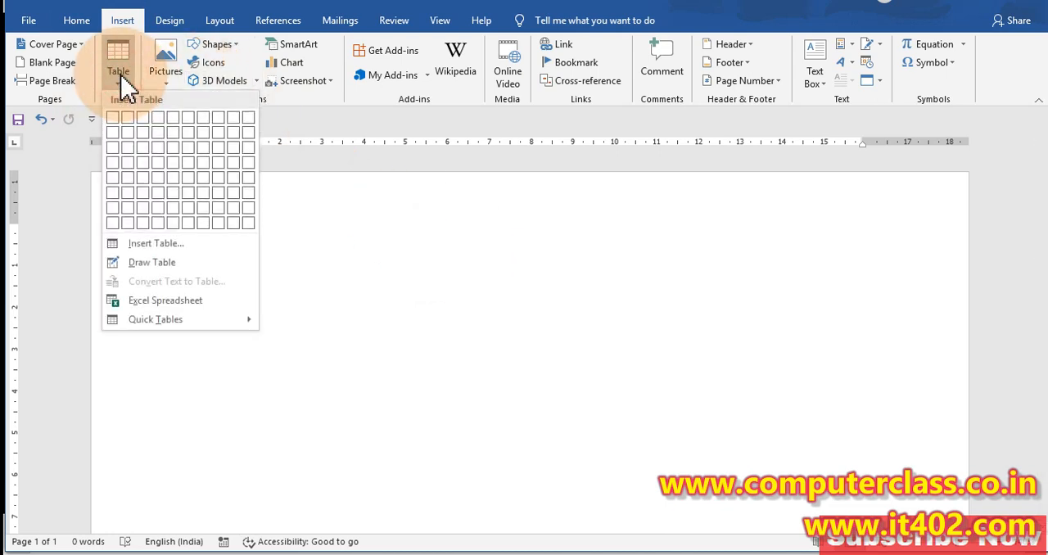
{"action": "left_click", "coordinate": [114, 121]}
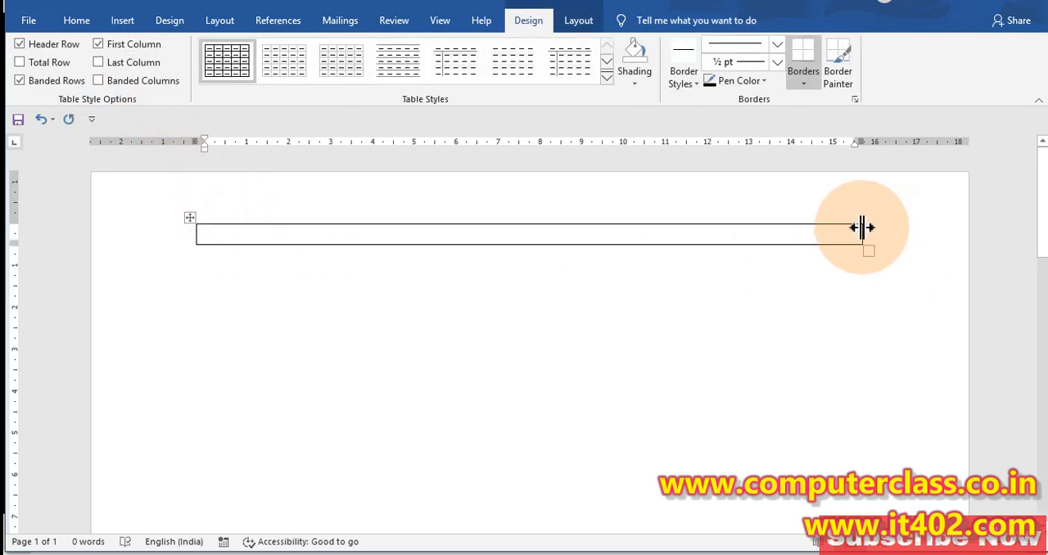
Resize the single-cell table into a tall, narrow shape about 2 cm wide and select its column
{"action": "left_click_drag", "start_coordinate": [862, 248], "coordinate": [870, 257]}
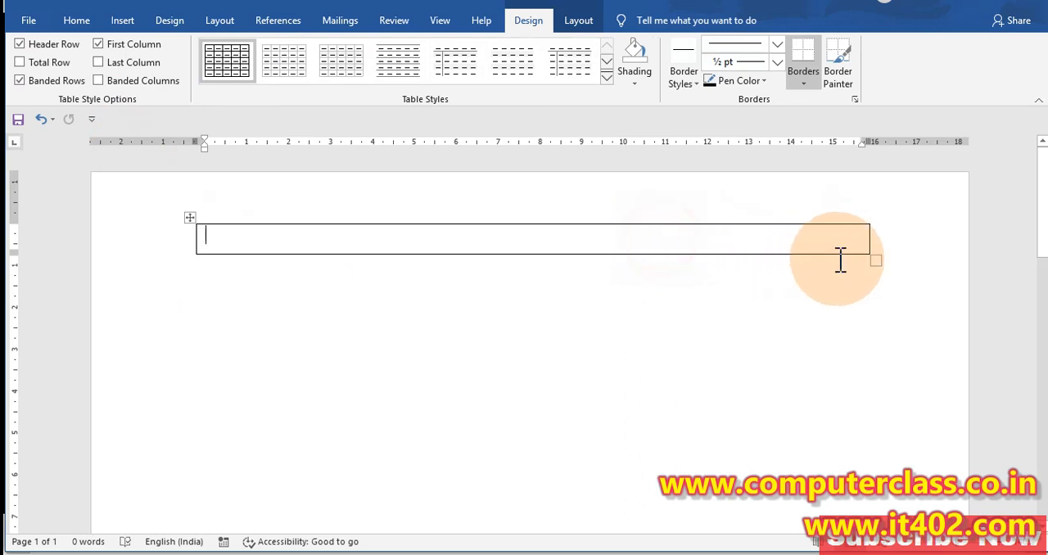
{"action": "left_click_drag", "start_coordinate": [874, 261], "coordinate": [277, 420]}
{"action": "scroll", "coordinate": [367, 437], "scroll_direction": "up", "scroll_amount": 3}
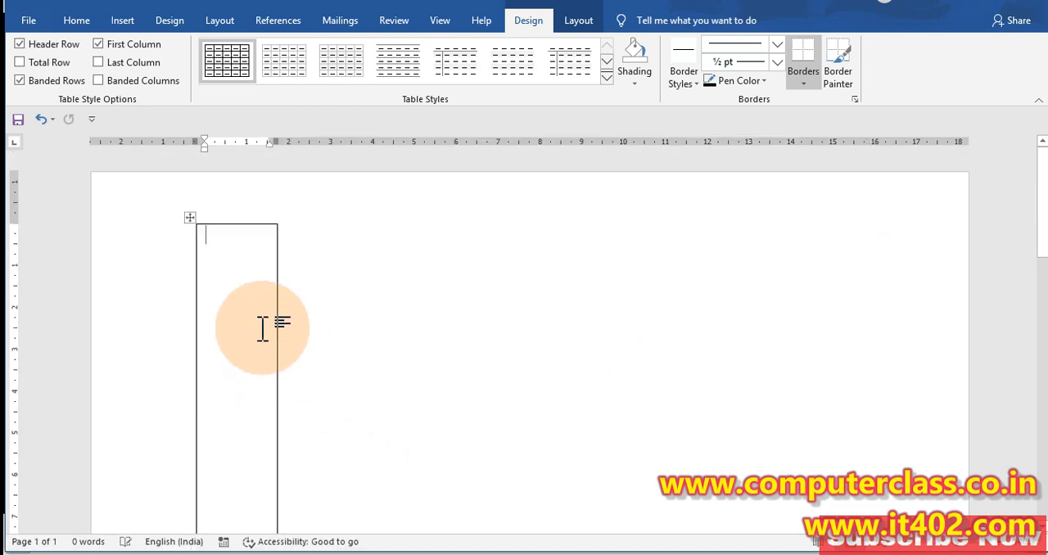
{"action": "left_click", "coordinate": [243, 200]}
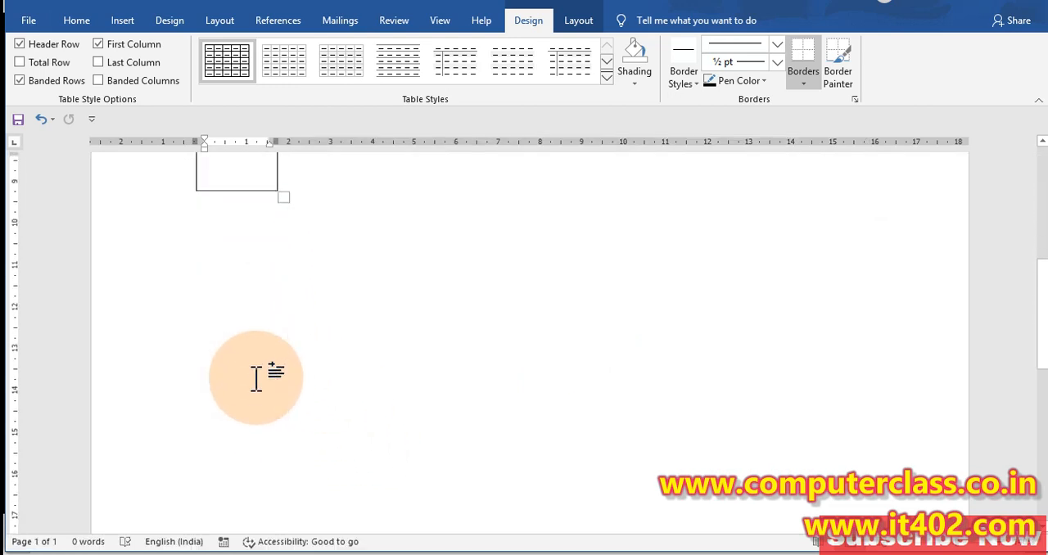
{"action": "left_click", "coordinate": [236, 249]}
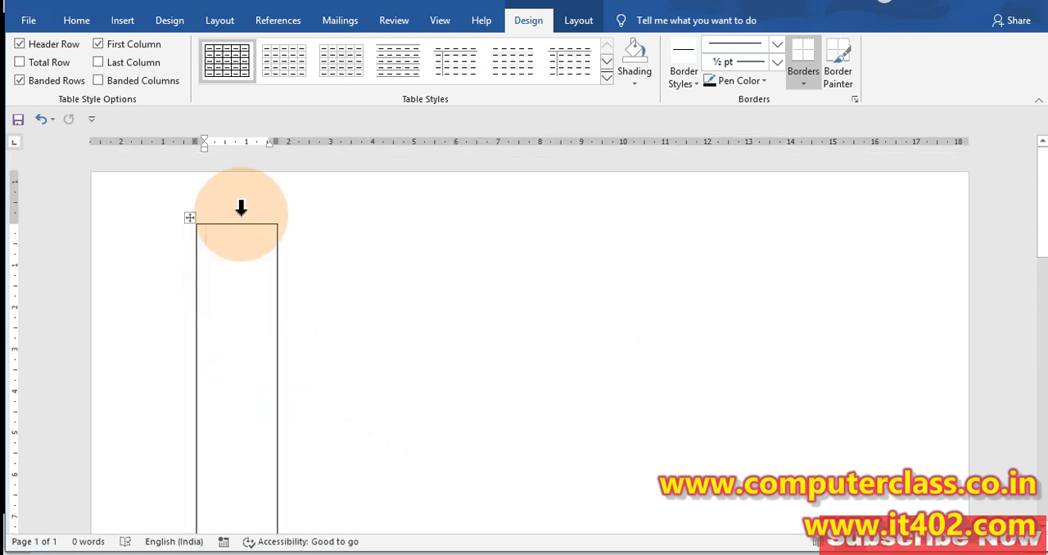
{"action": "left_click", "coordinate": [240, 208]}
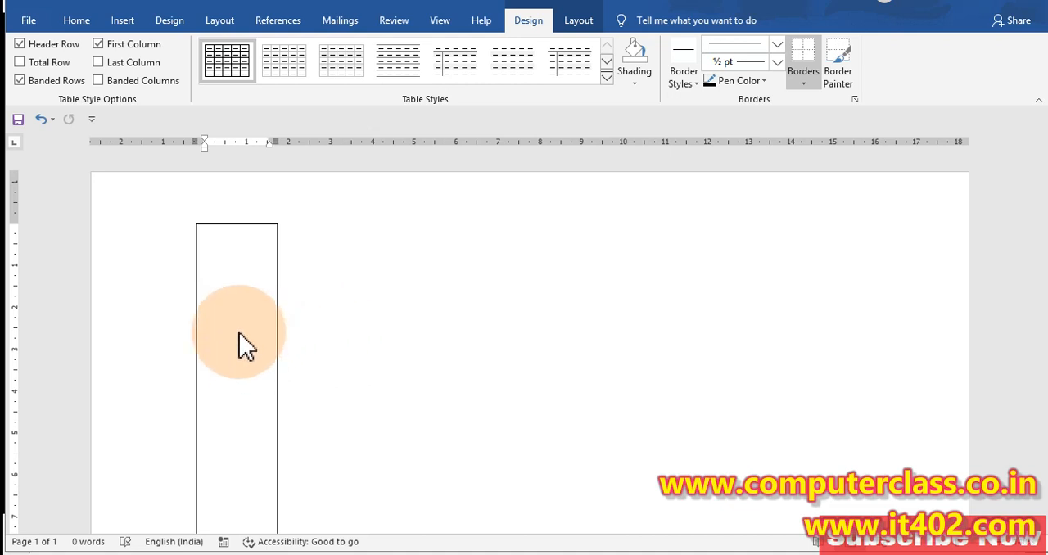
{"action": "scroll", "coordinate": [243, 344], "scroll_direction": "down", "scroll_amount": 5}
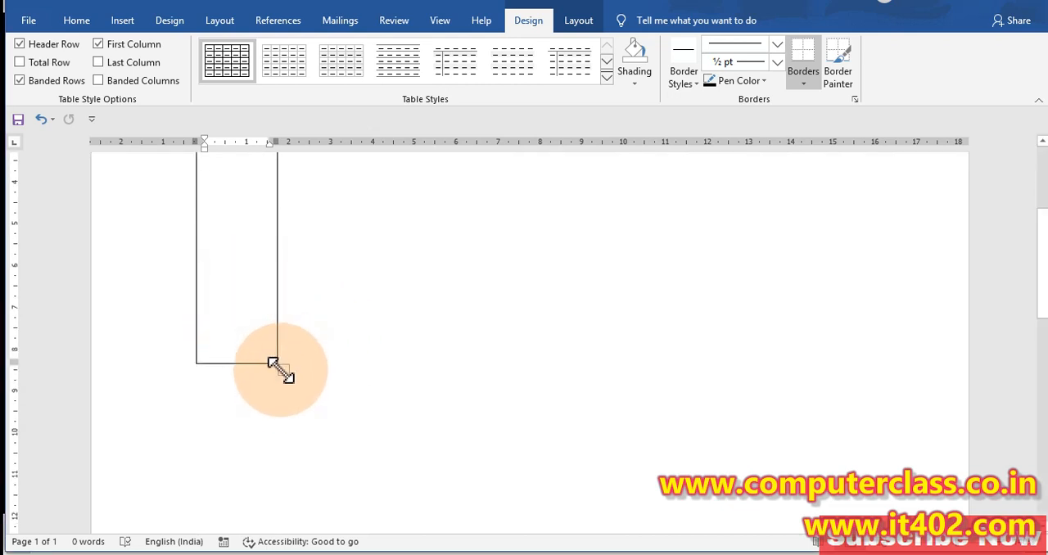
{"action": "scroll", "coordinate": [236, 246], "scroll_direction": "up", "scroll_amount": 5}
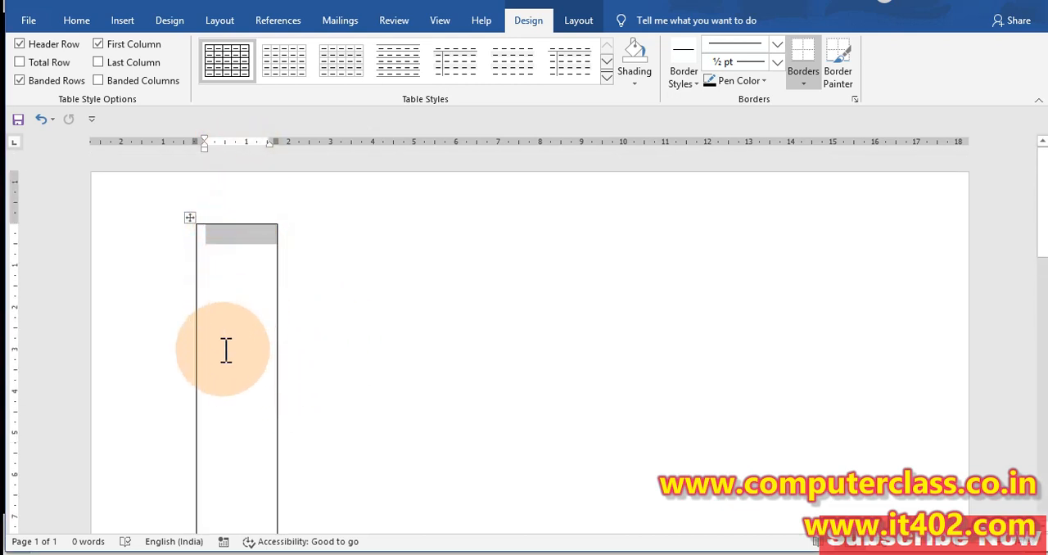
{"action": "scroll", "coordinate": [327, 302], "scroll_direction": "down", "scroll_amount": 4}
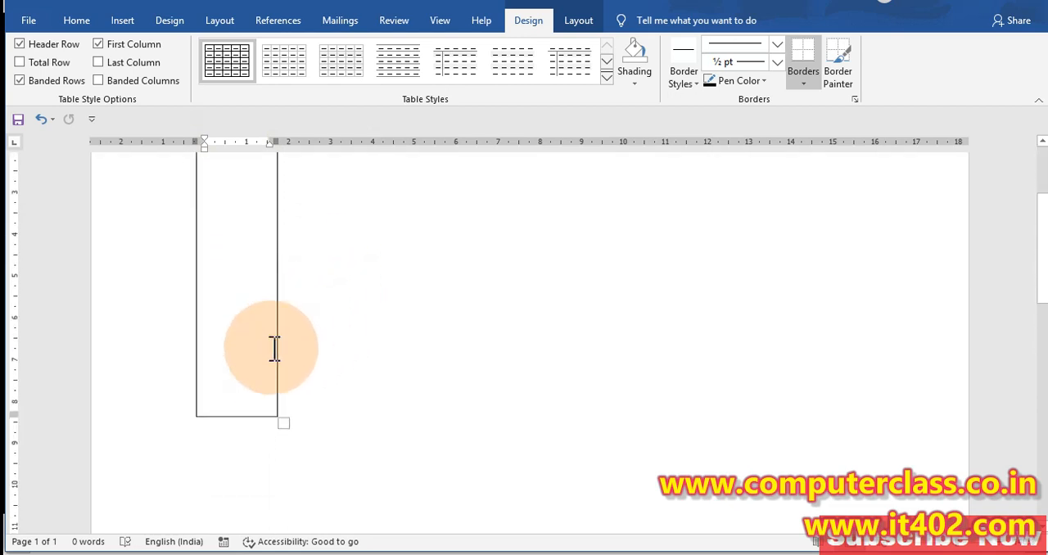
{"action": "scroll", "coordinate": [237, 284], "scroll_direction": "up", "scroll_amount": 4}
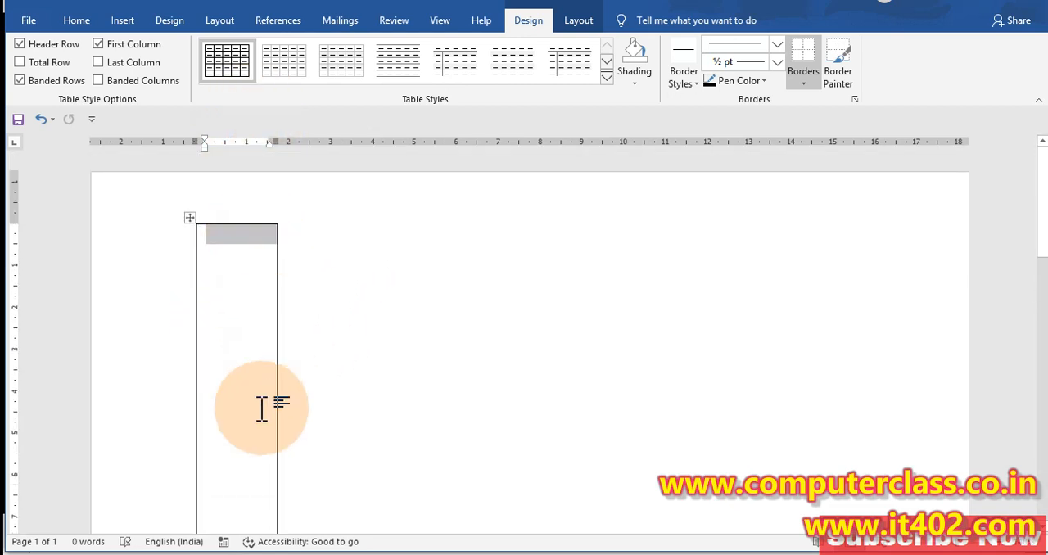
{"action": "scroll", "coordinate": [246, 391], "scroll_direction": "down", "scroll_amount": 4}
Resize the table into a wide strip one line high and about 15 cm wide, and select its row
{"action": "left_click_drag", "start_coordinate": [283, 420], "coordinate": [766, 111]}
{"action": "left_click_drag", "start_coordinate": [763, 247], "coordinate": [839, 229]}
{"action": "left_click", "coordinate": [131, 245]}
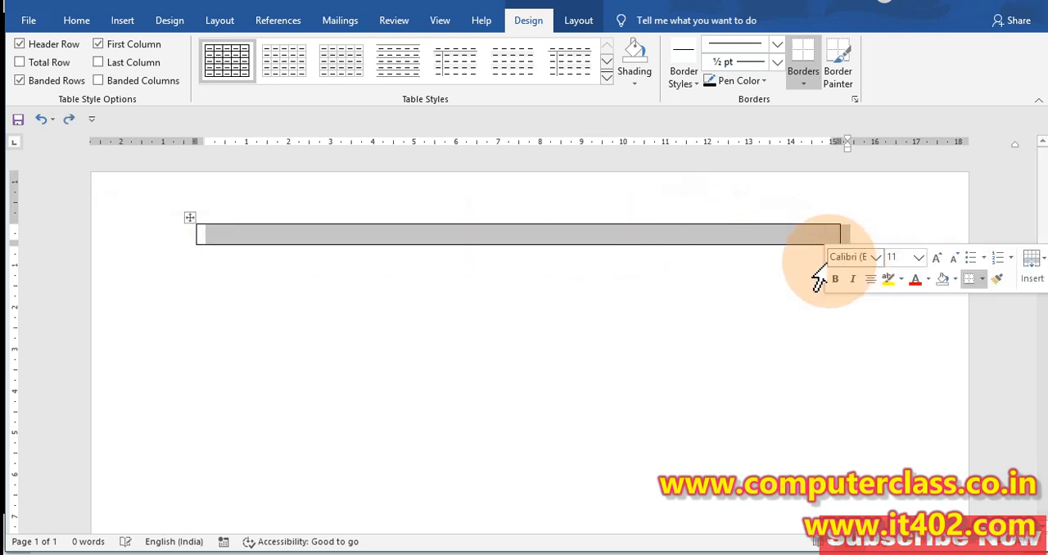
{"action": "left_click", "coordinate": [692, 237]}
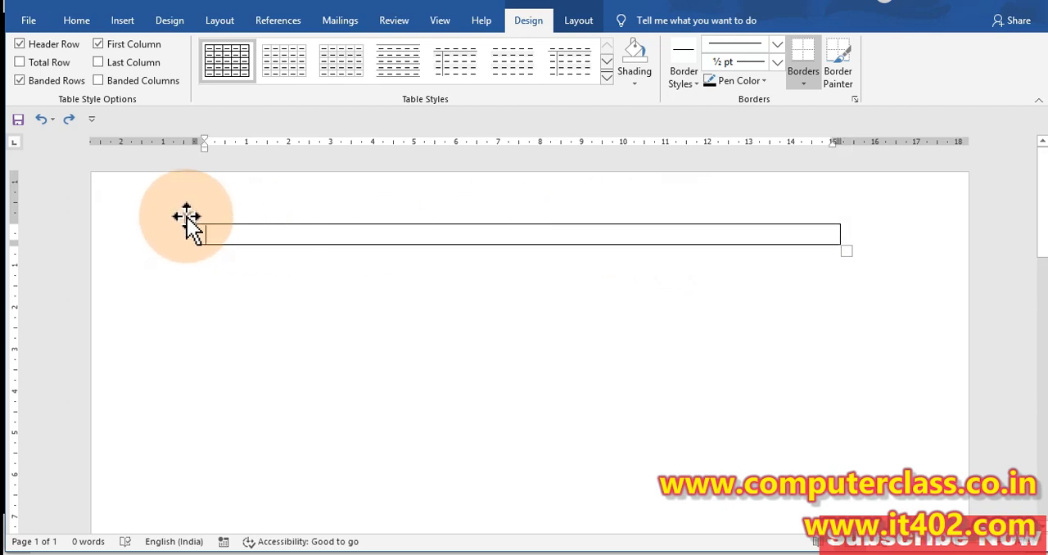
Select the one-line table first as a whole row, and after that as a whole column
{"action": "left_click", "coordinate": [515, 305]}
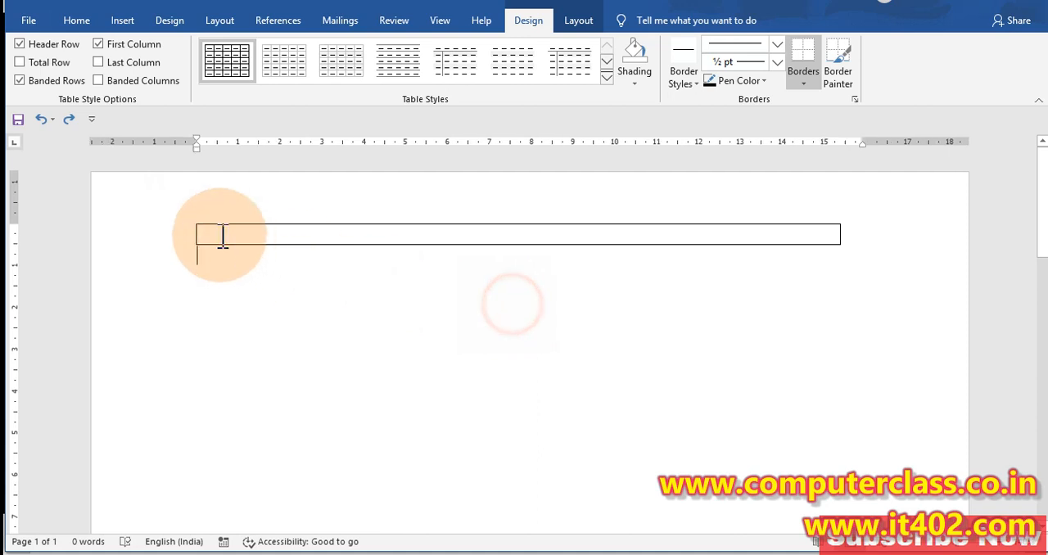
{"action": "left_click", "coordinate": [143, 246]}
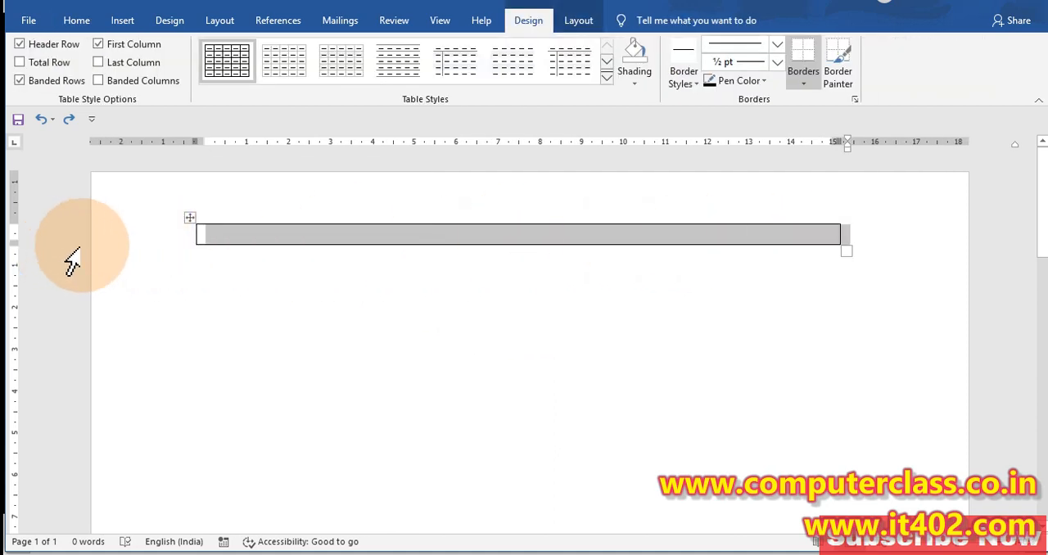
{"action": "left_click", "coordinate": [133, 239]}
{"action": "left_click", "coordinate": [405, 203]}
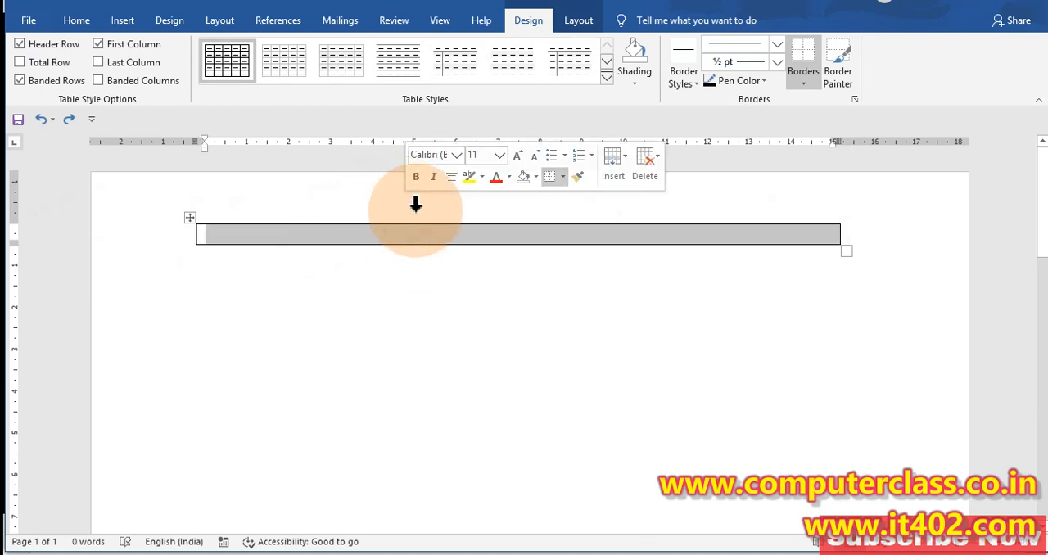
{"action": "left_click", "coordinate": [423, 211]}
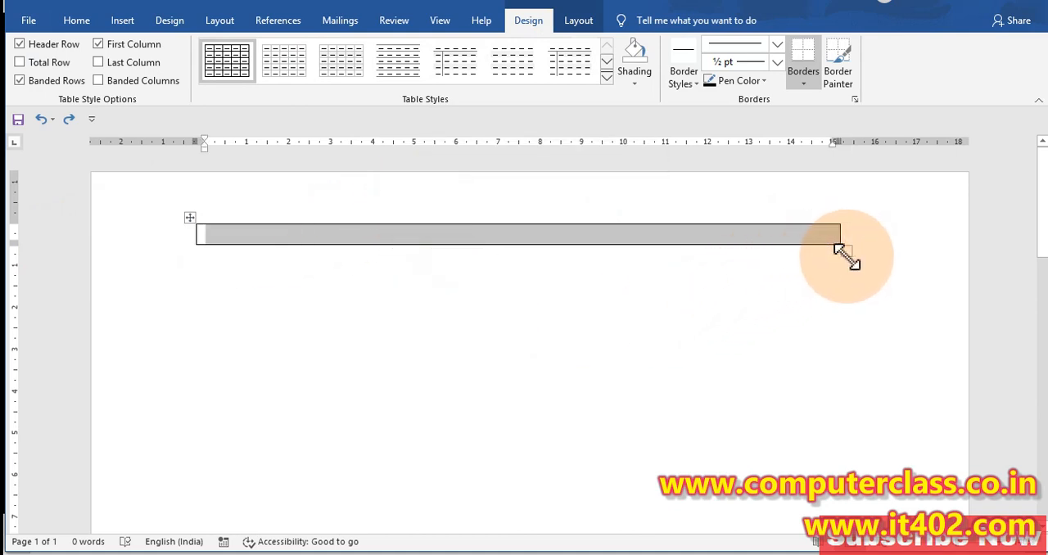
Enlarge the table to about 16 cm wide and 5 cm tall, and select its row and its column
{"action": "left_click_drag", "start_coordinate": [852, 253], "coordinate": [856, 427]}
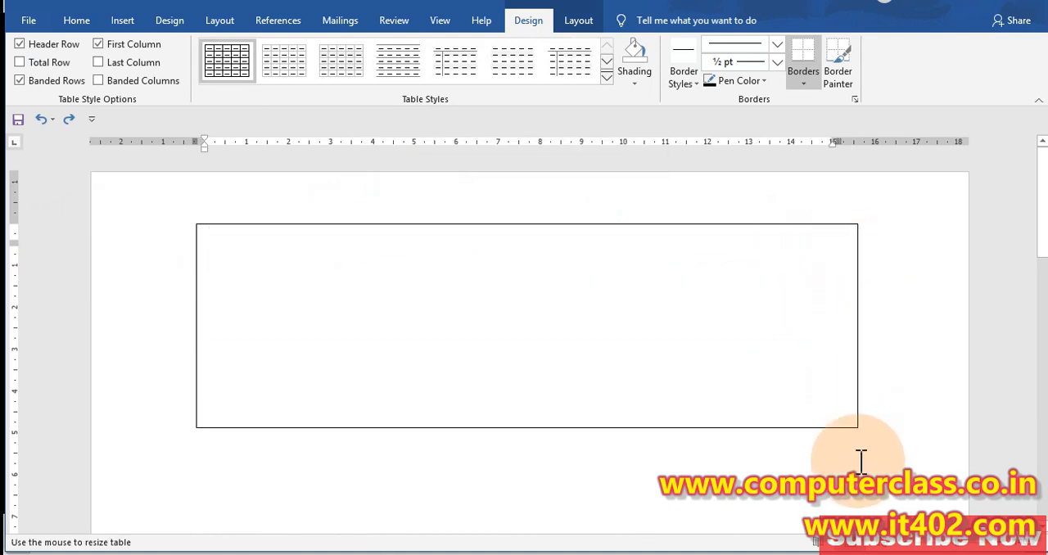
{"action": "left_click", "coordinate": [103, 346]}
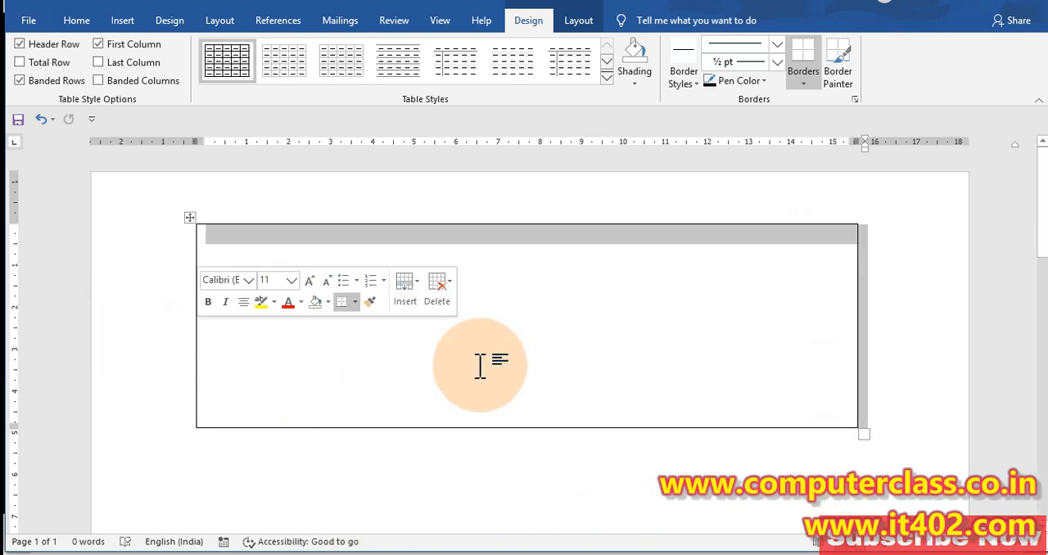
{"action": "left_click", "coordinate": [602, 211]}
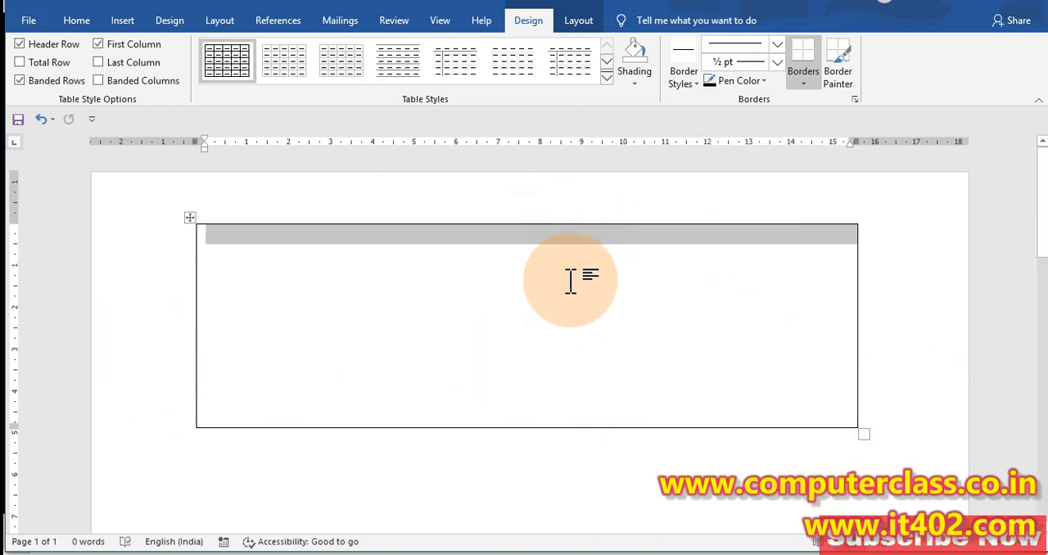
{"action": "left_click", "coordinate": [909, 353]}
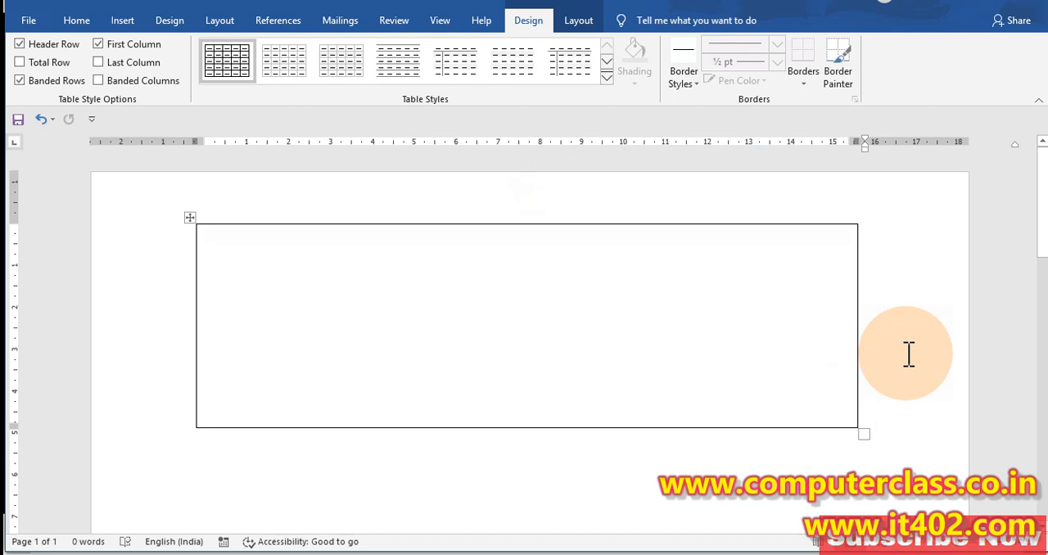
Select the whole single-cell table and delete it from the document
{"action": "key", "text": "ctrl+a"}
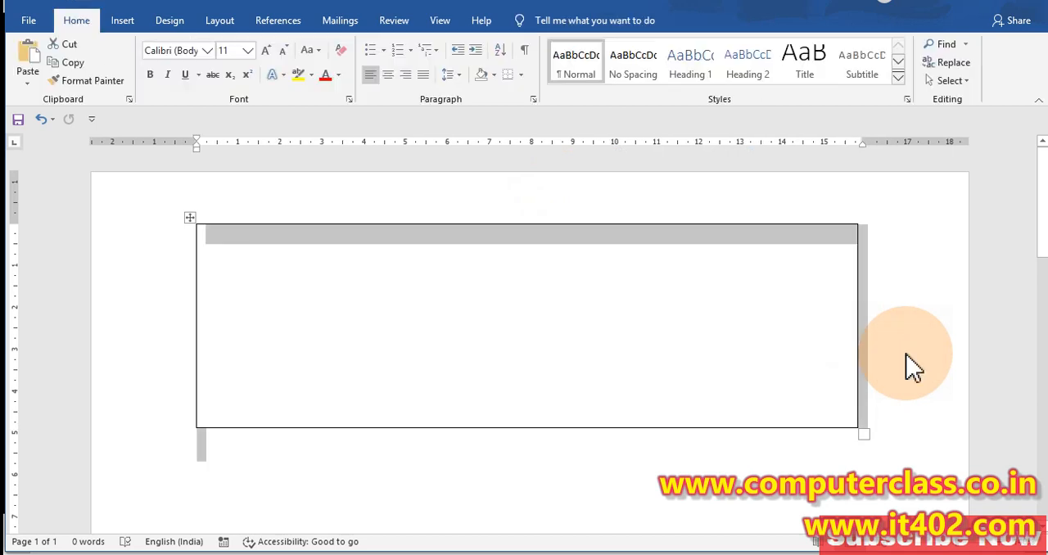
{"action": "left_click", "coordinate": [190, 218]}
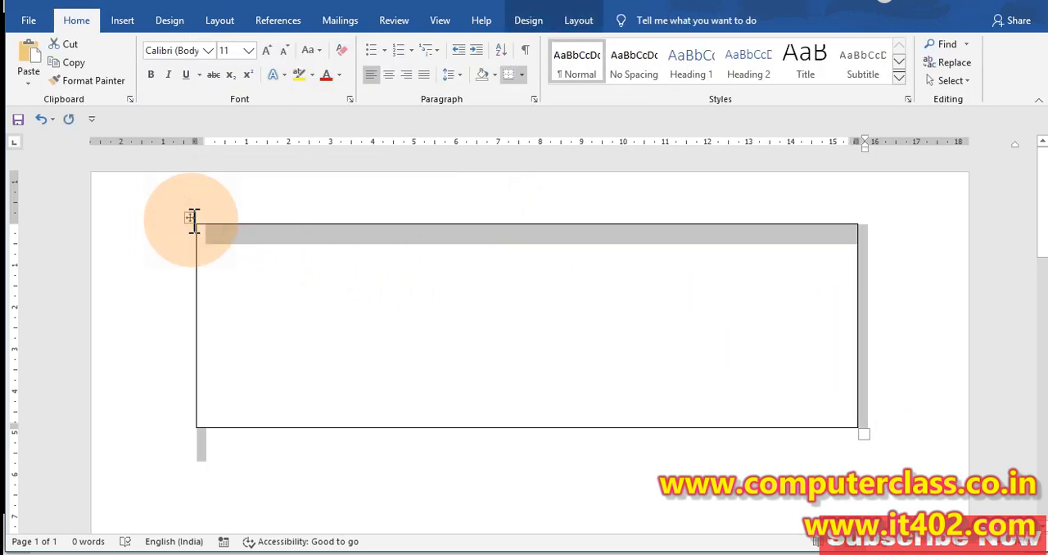
{"action": "key", "text": "BackSpace"}
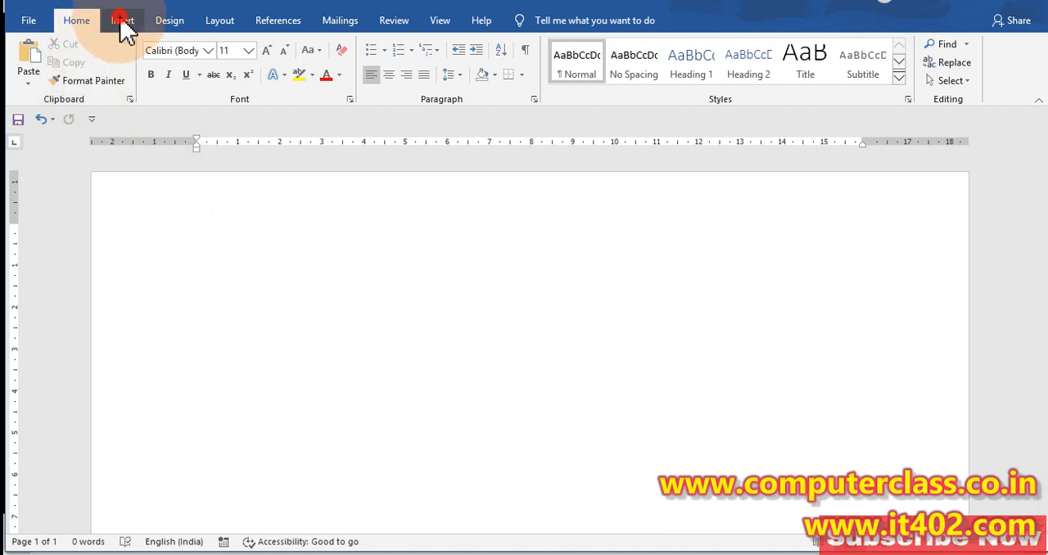
Insert a table with 3 columns and 8 rows, and leave the text cursor outside it
{"action": "left_click", "coordinate": [122, 23]}
{"action": "left_click", "coordinate": [120, 65]}
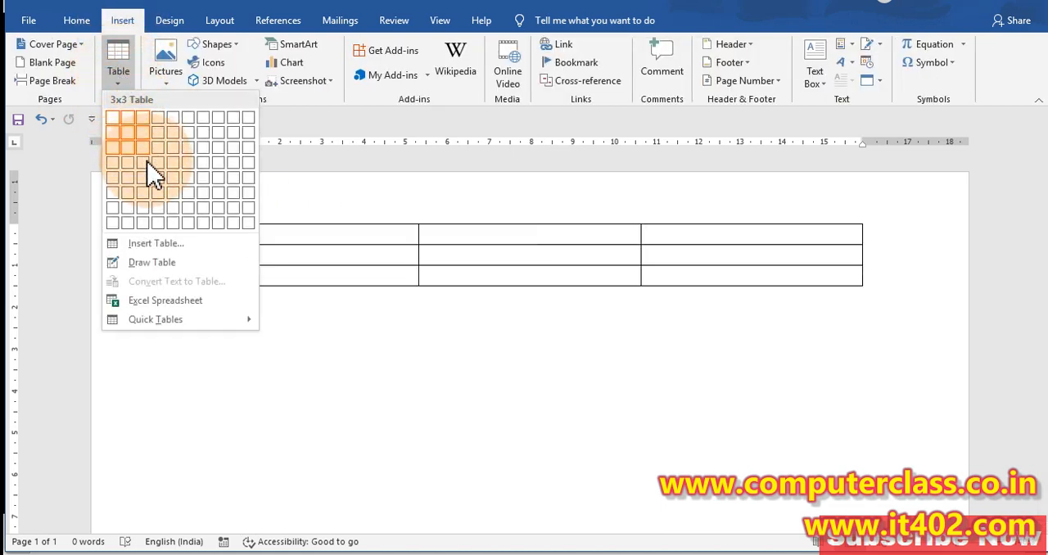
{"action": "left_click", "coordinate": [144, 222]}
{"action": "left_click", "coordinate": [311, 443]}
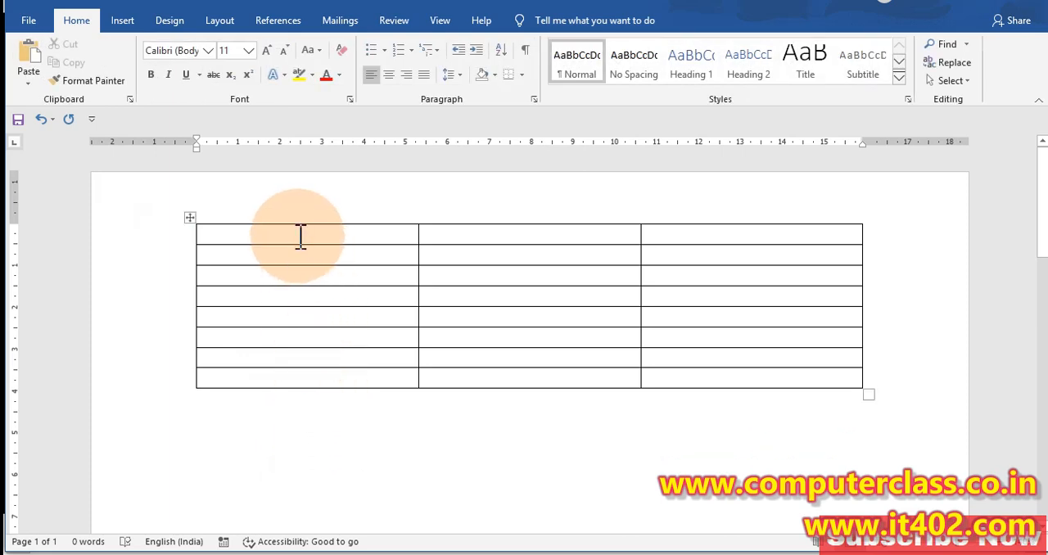
Select the first, second and third columns of the new table one after another
{"action": "left_click", "coordinate": [295, 208]}
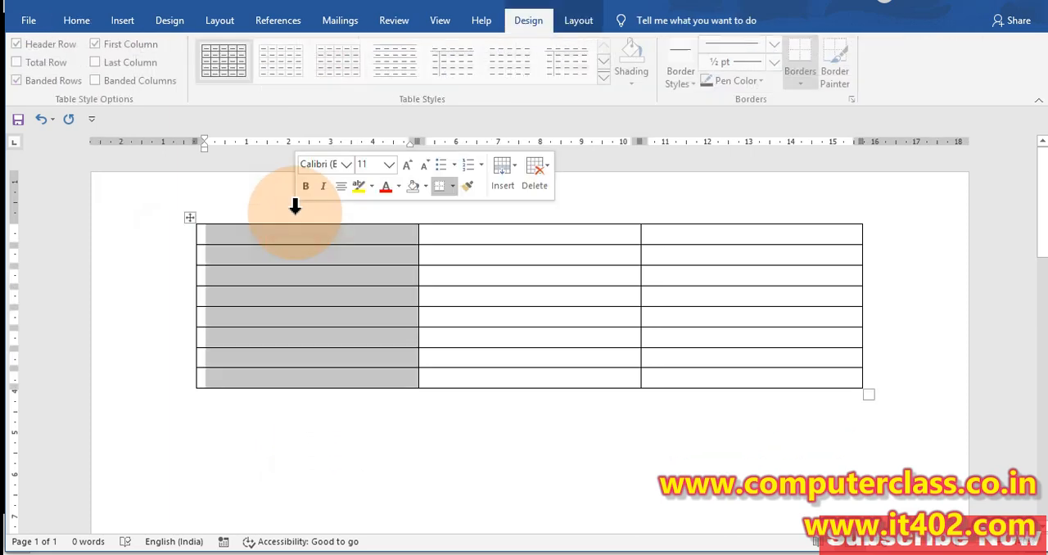
{"action": "left_click", "coordinate": [480, 210]}
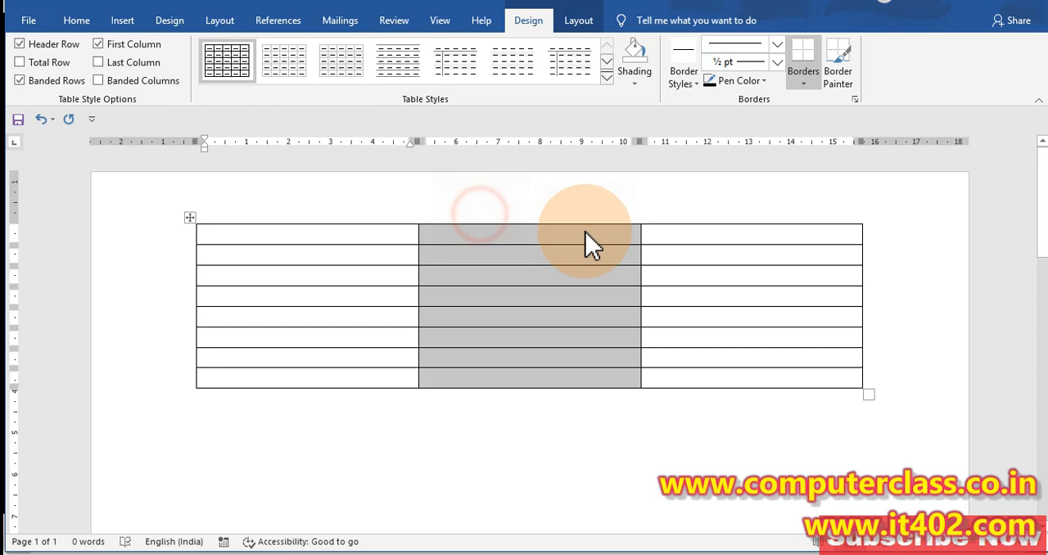
{"action": "left_click", "coordinate": [719, 208]}
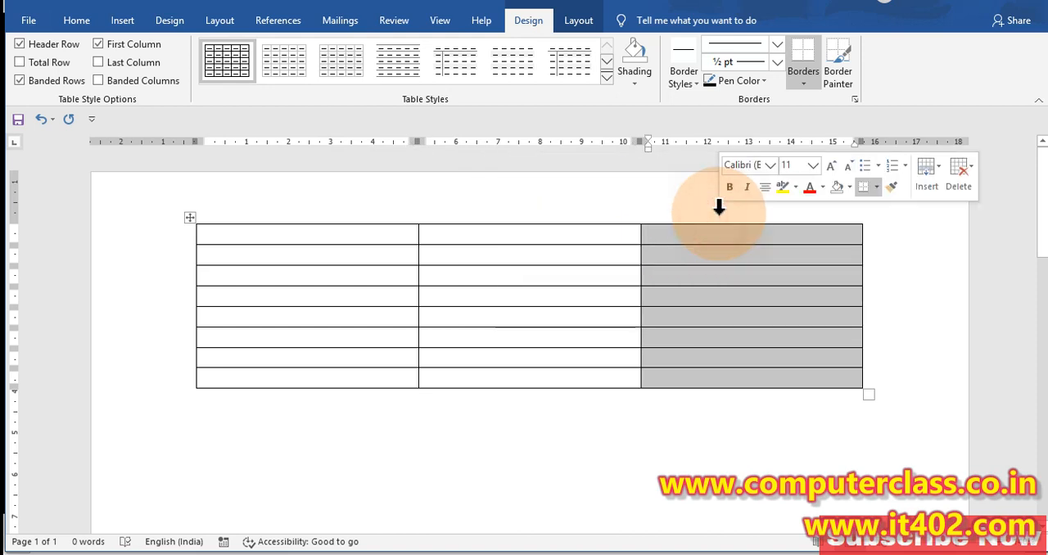
Fill the header row with the titles Column 1, Column 2 and Column 3
{"action": "left_click", "coordinate": [267, 236]}
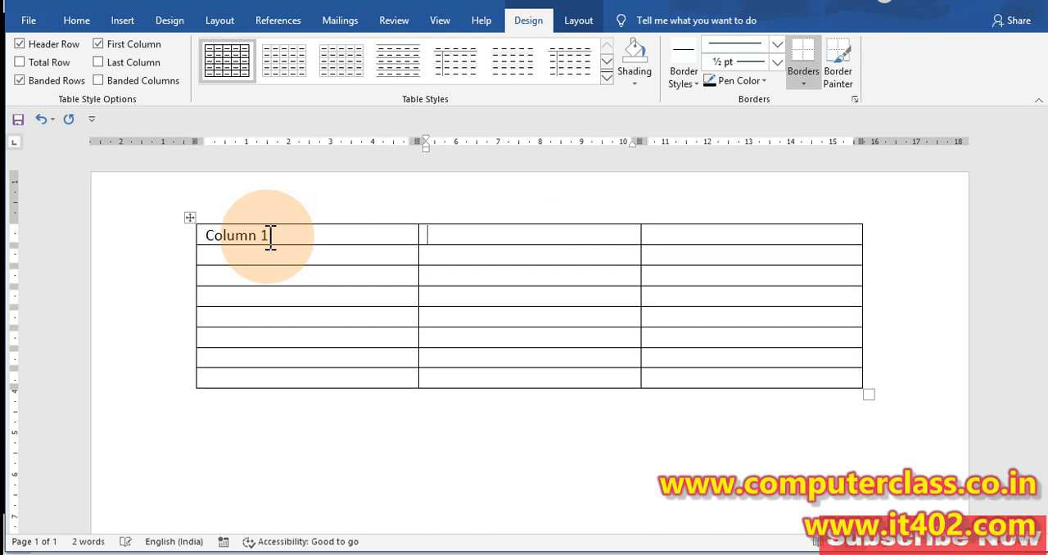
{"action": "type", "text": "Column"}
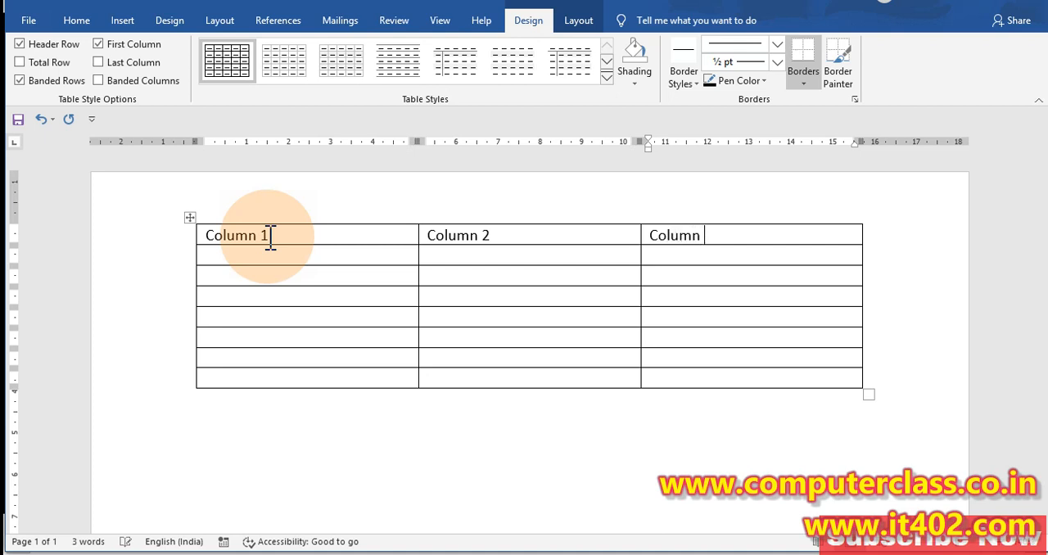
{"action": "type", "text": "3"}
{"action": "key", "text": "Right"}
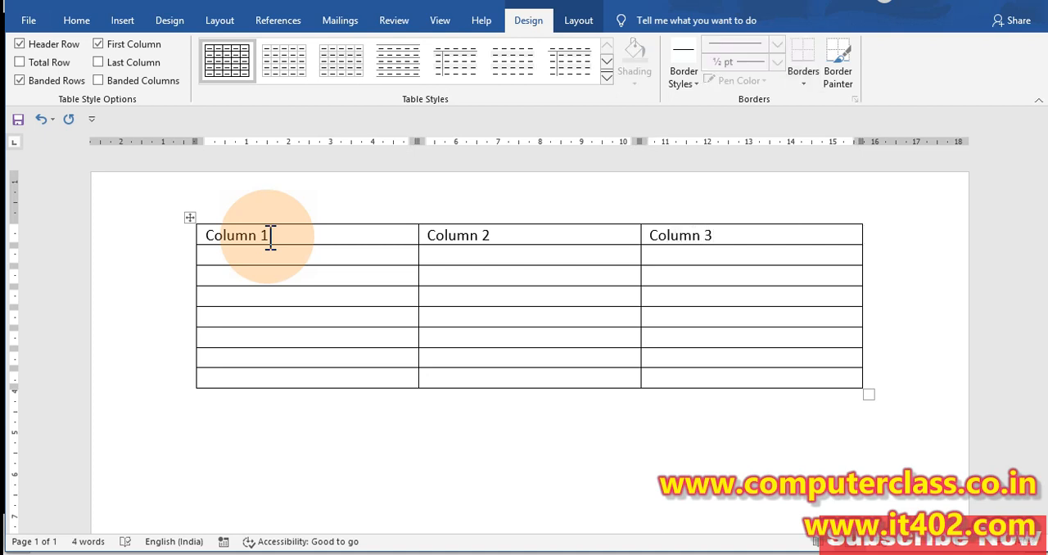
{"action": "left_click", "coordinate": [442, 297]}
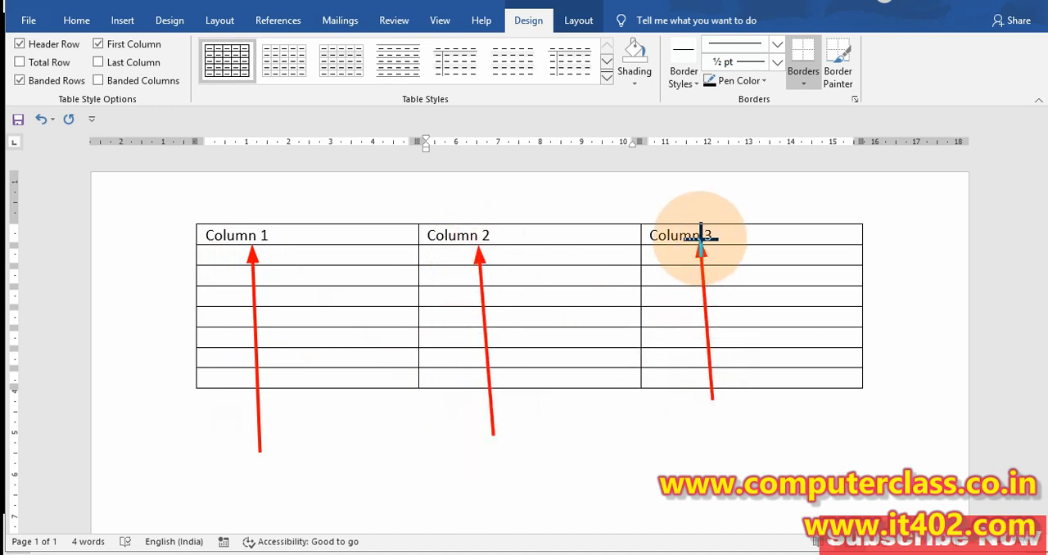
Outline each of the three columns with a red rectangle, number them 1 to 3 as screen annotations, and clear the markings
{"action": "key", "text": "Escape"}
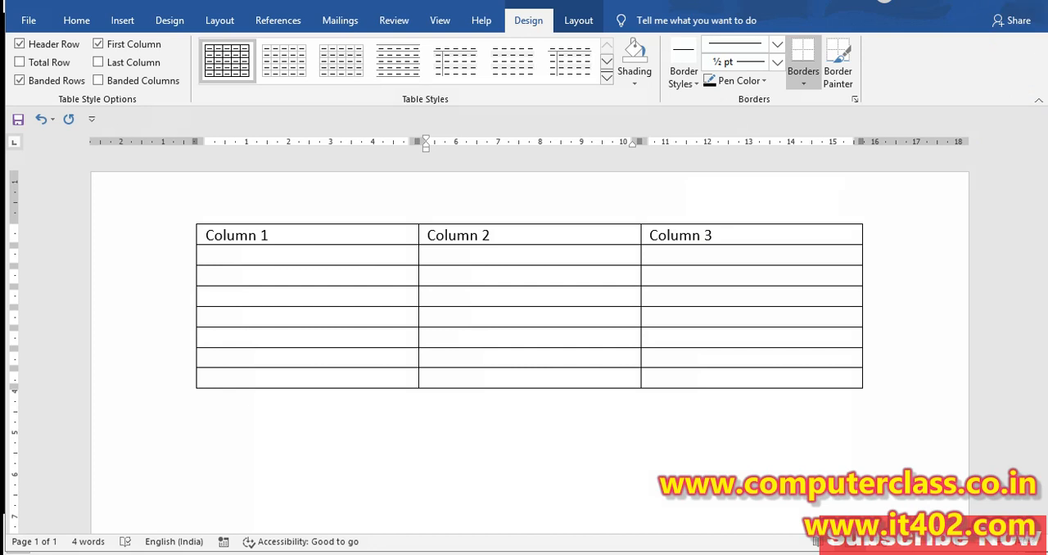
{"action": "mouse_move", "coordinate": [190, 222]}
{"action": "left_mouse_down"}
{"action": "mouse_move", "coordinate": [383, 375]}
{"action": "mouse_move", "coordinate": [418, 385]}
{"action": "left_mouse_up"}
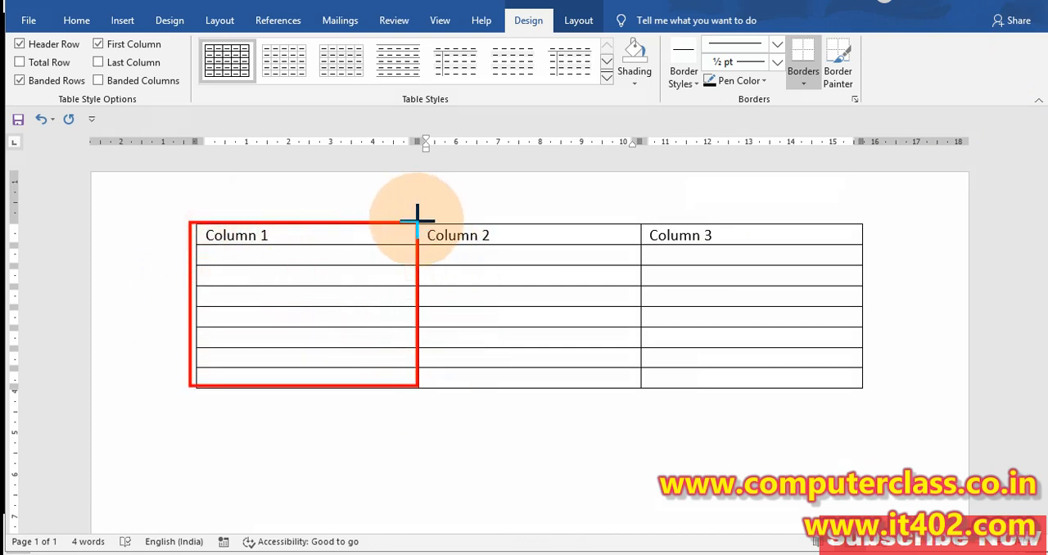
{"action": "mouse_move", "coordinate": [417, 220]}
{"action": "left_mouse_down"}
{"action": "mouse_move", "coordinate": [533, 273]}
{"action": "mouse_move", "coordinate": [639, 382]}
{"action": "left_mouse_up"}
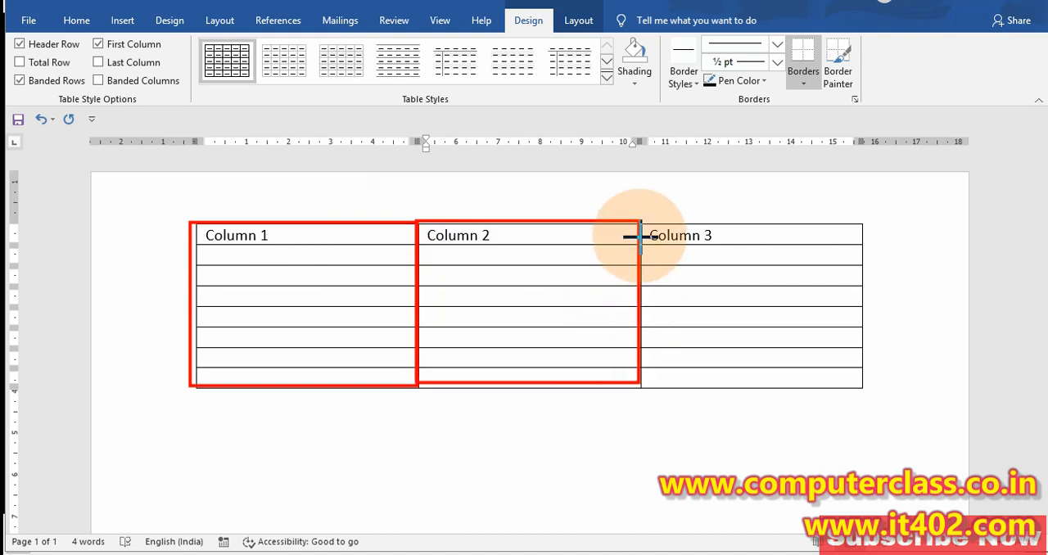
{"action": "mouse_move", "coordinate": [639, 218]}
{"action": "left_mouse_down"}
{"action": "mouse_move", "coordinate": [818, 293]}
{"action": "mouse_move", "coordinate": [864, 389]}
{"action": "left_mouse_up"}
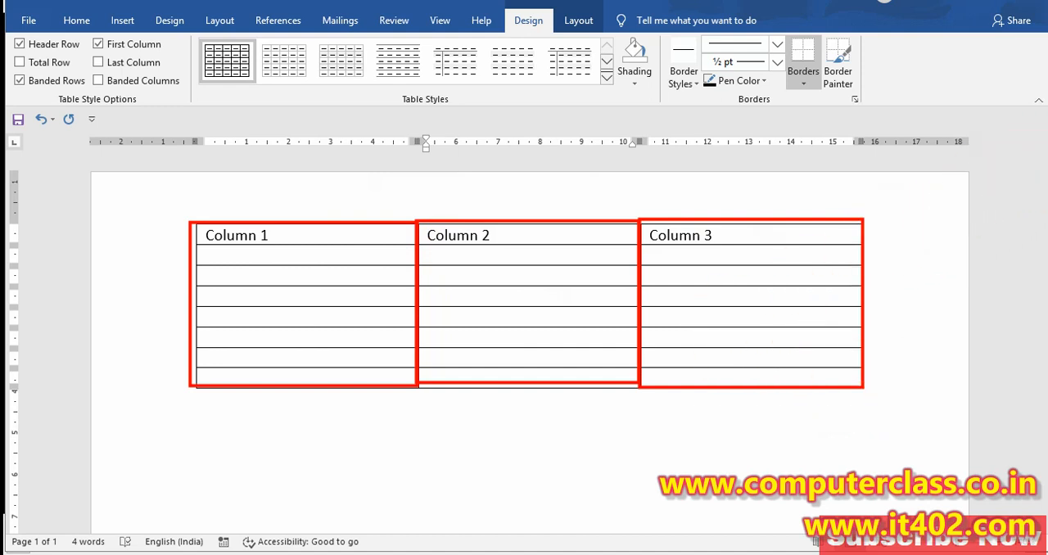
{"action": "left_click", "coordinate": [279, 204]}
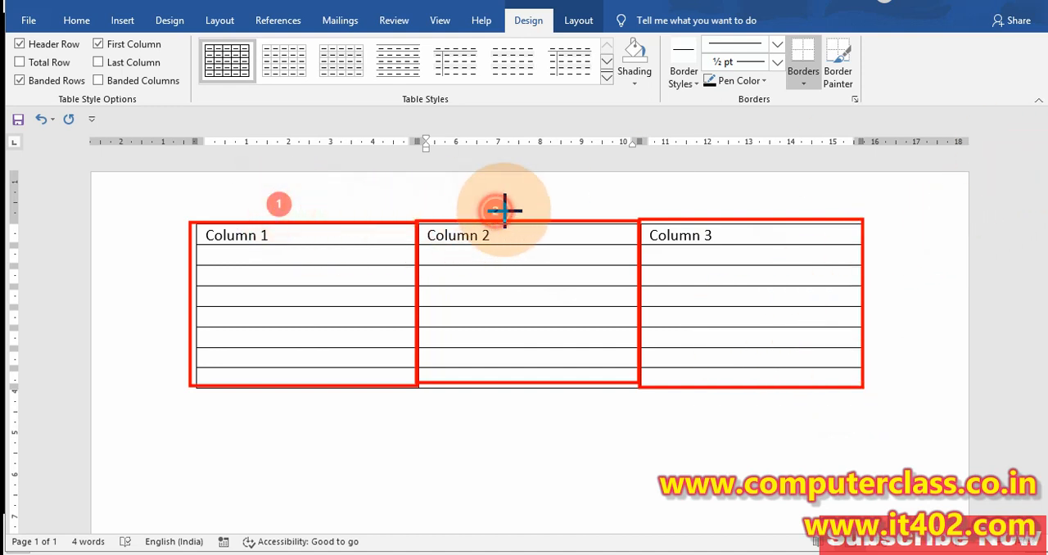
{"action": "left_click", "coordinate": [496, 210]}
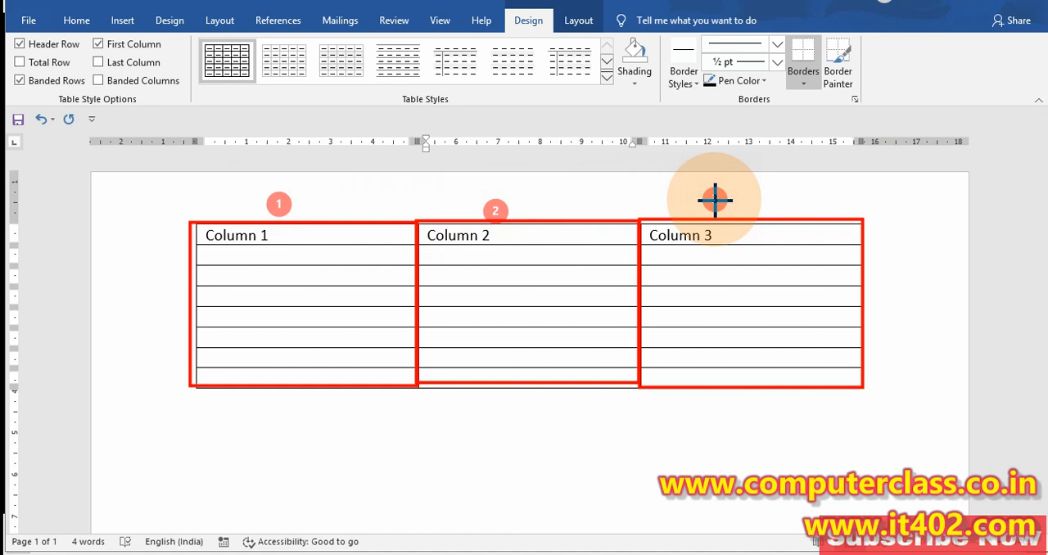
{"action": "left_click", "coordinate": [715, 200]}
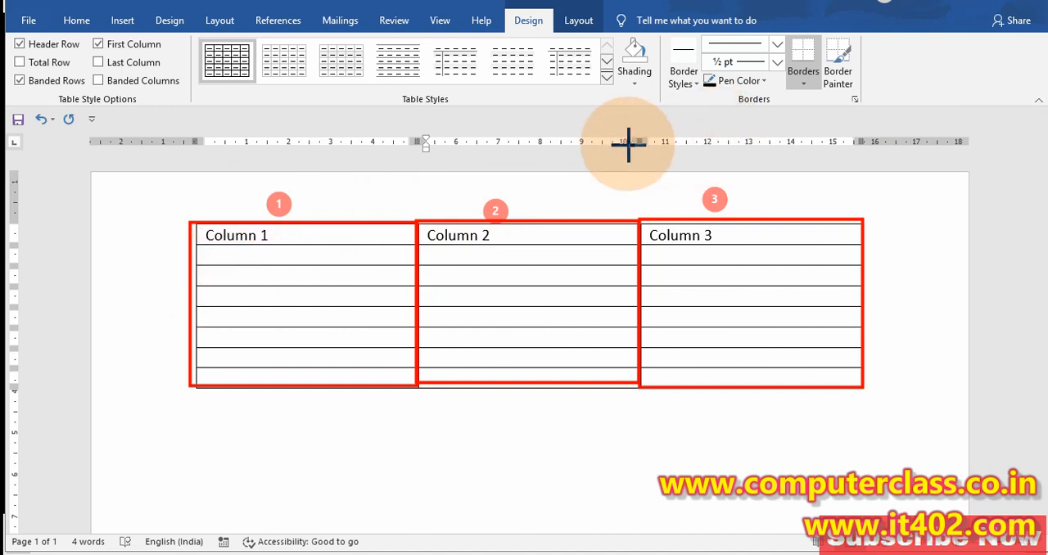
{"action": "key", "text": "Escape"}
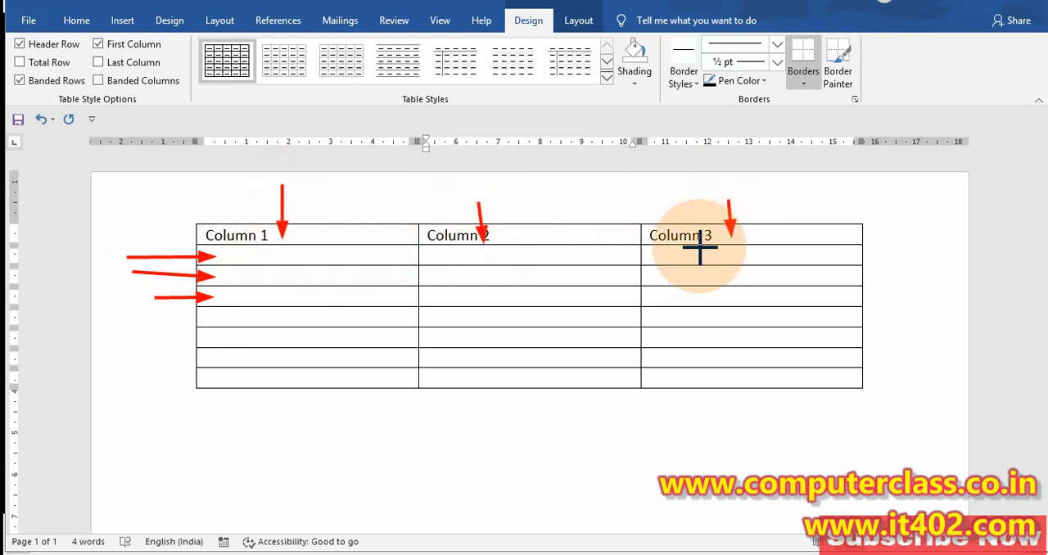
Annotate the remaining rows below the header with red arrows and number the seven rows 1 to 7
{"action": "left_click_drag", "start_coordinate": [139, 315], "coordinate": [220, 318]}
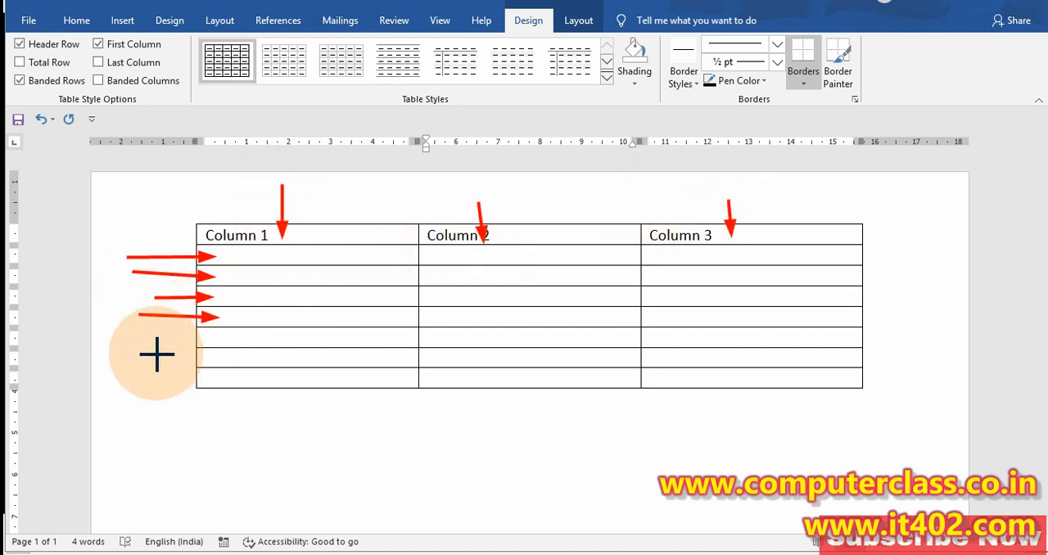
{"action": "left_click_drag", "start_coordinate": [154, 331], "coordinate": [213, 335]}
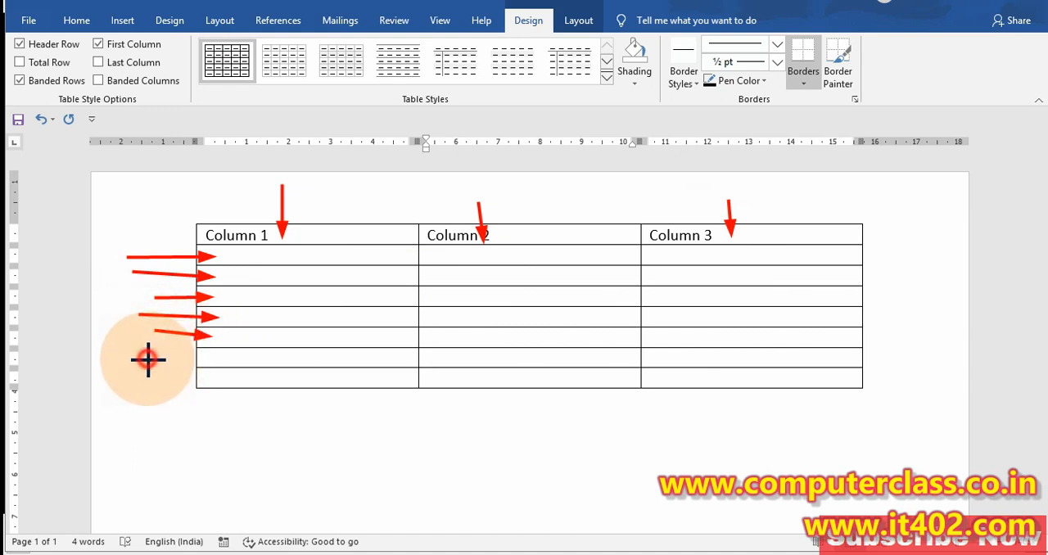
{"action": "left_click_drag", "start_coordinate": [147, 359], "coordinate": [213, 357]}
{"action": "left_click_drag", "start_coordinate": [140, 379], "coordinate": [214, 379]}
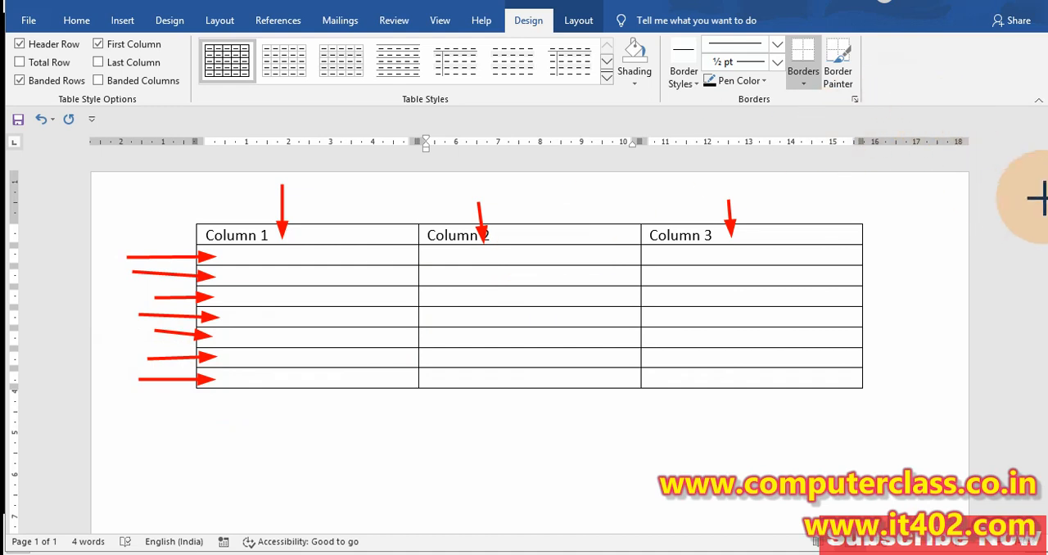
{"action": "left_click", "coordinate": [253, 255]}
{"action": "left_click", "coordinate": [262, 276]}
{"action": "left_click", "coordinate": [262, 292]}
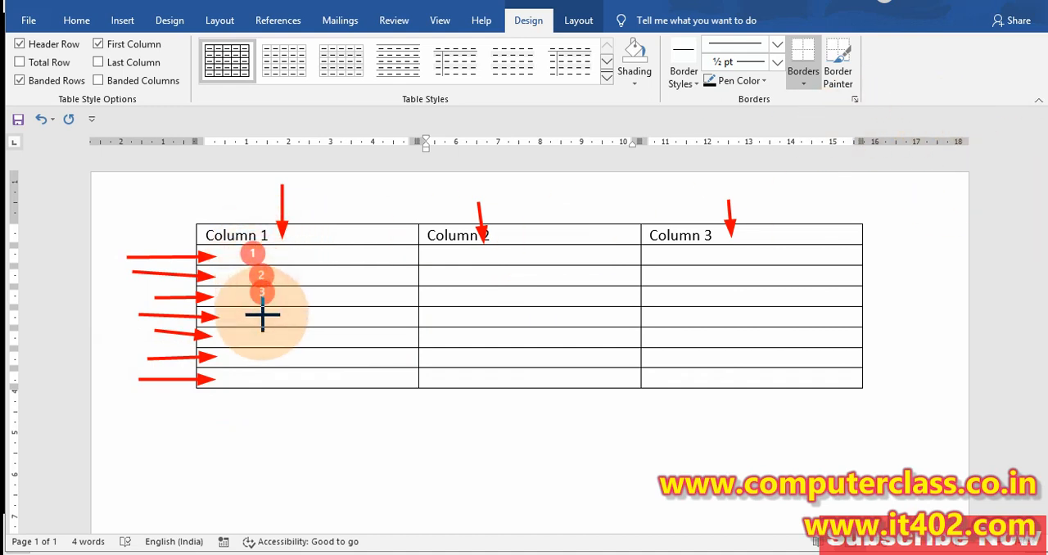
{"action": "left_click", "coordinate": [257, 355]}
{"action": "left_click", "coordinate": [258, 379]}
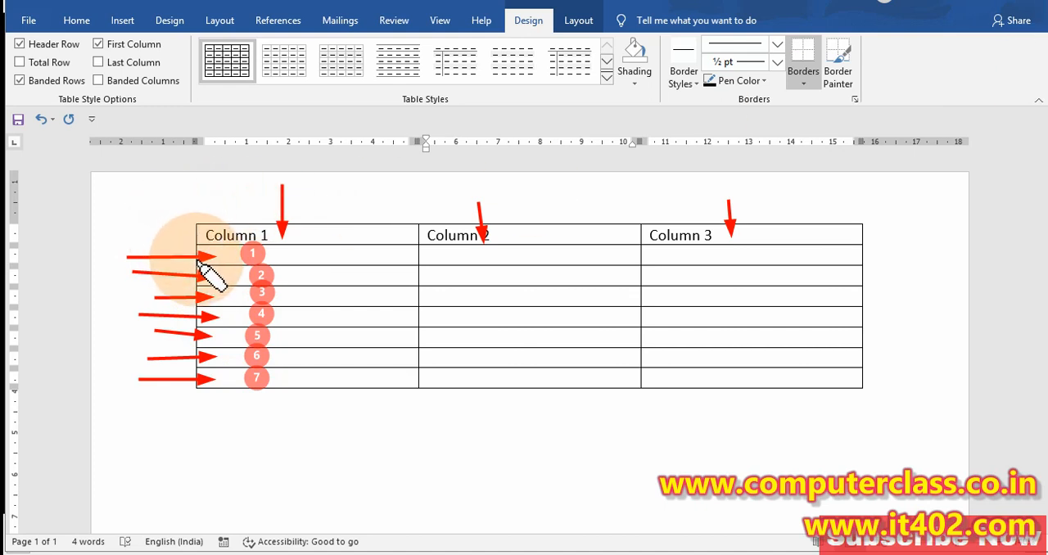
Highlight each of the seven rows below the header across the table with a yellow marker annotation
{"action": "left_click_drag", "start_coordinate": [200, 259], "coordinate": [839, 256]}
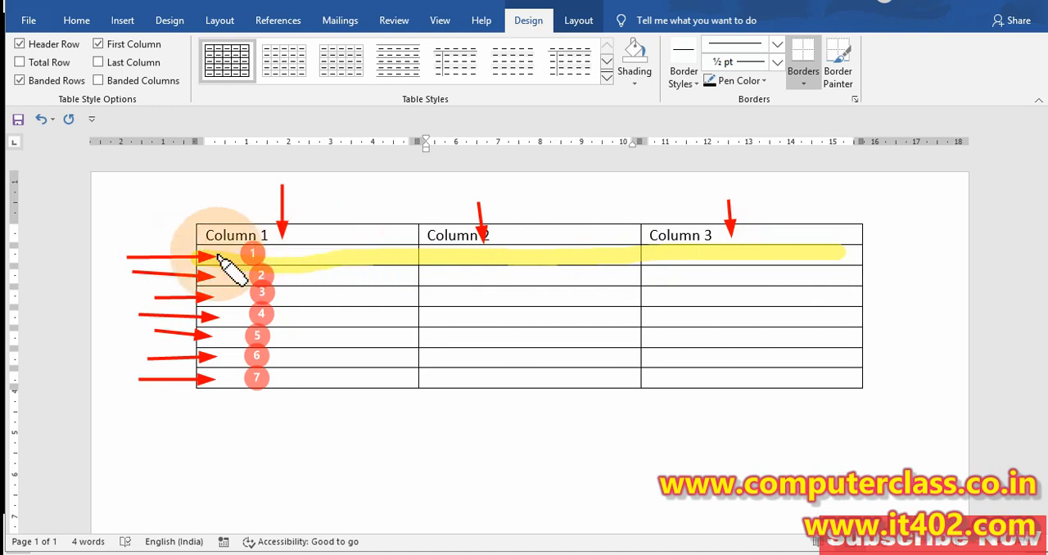
{"action": "mouse_move", "coordinate": [206, 277]}
{"action": "left_mouse_down"}
{"action": "mouse_move", "coordinate": [798, 280]}
{"action": "mouse_move", "coordinate": [845, 295]}
{"action": "mouse_move", "coordinate": [769, 304]}
{"action": "mouse_move", "coordinate": [166, 293]}
{"action": "mouse_move", "coordinate": [507, 318]}
{"action": "mouse_move", "coordinate": [864, 319]}
{"action": "left_mouse_up"}
{"action": "mouse_move", "coordinate": [796, 346]}
{"action": "left_mouse_down"}
{"action": "mouse_move", "coordinate": [363, 339]}
{"action": "mouse_move", "coordinate": [177, 354]}
{"action": "mouse_move", "coordinate": [843, 353]}
{"action": "mouse_move", "coordinate": [465, 380]}
{"action": "mouse_move", "coordinate": [280, 378]}
{"action": "left_mouse_up"}
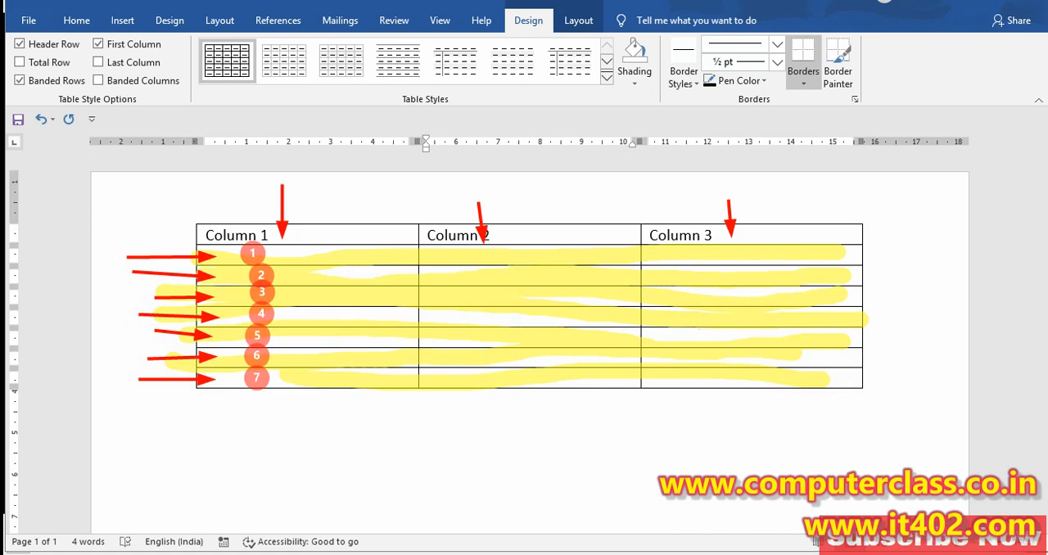
Mark the three columns with vertical red lines and the seven rows with short horizontal red lines, and clear all annotations
{"action": "left_click_drag", "start_coordinate": [308, 182], "coordinate": [314, 277]}
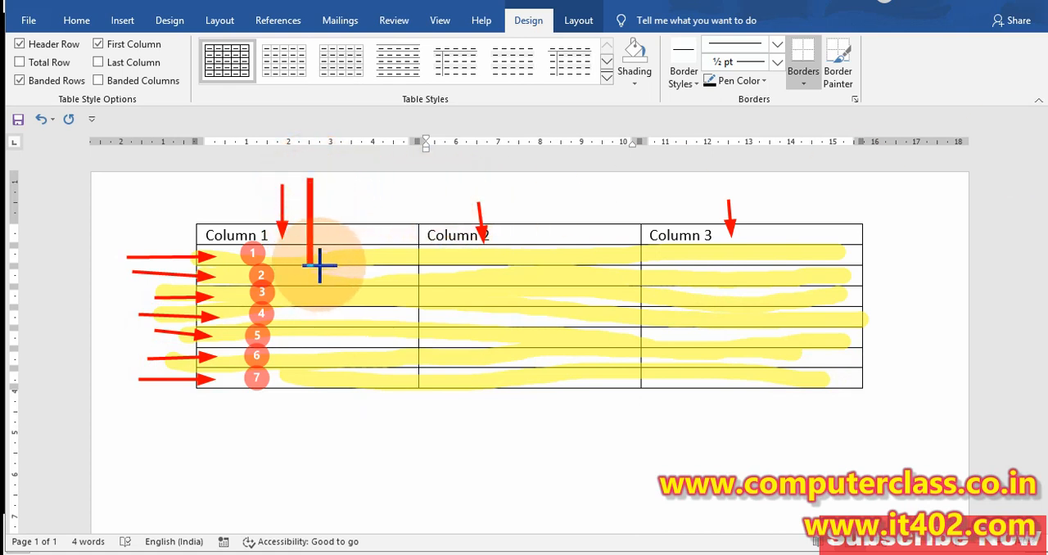
{"action": "mouse_move", "coordinate": [593, 252]}
{"action": "left_mouse_down"}
{"action": "mouse_move", "coordinate": [601, 187]}
{"action": "mouse_move", "coordinate": [586, 256]}
{"action": "left_mouse_up"}
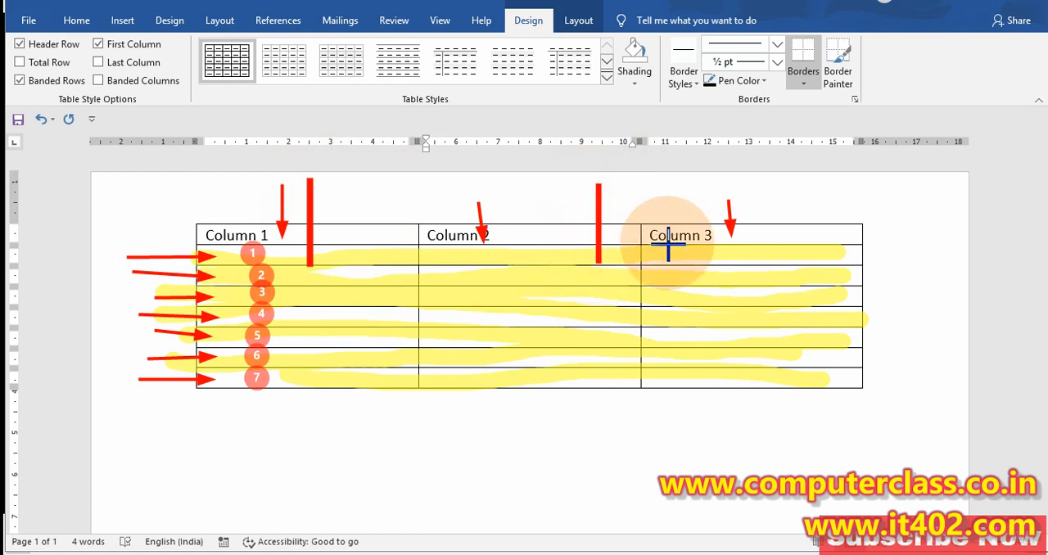
{"action": "left_click_drag", "start_coordinate": [814, 190], "coordinate": [817, 264]}
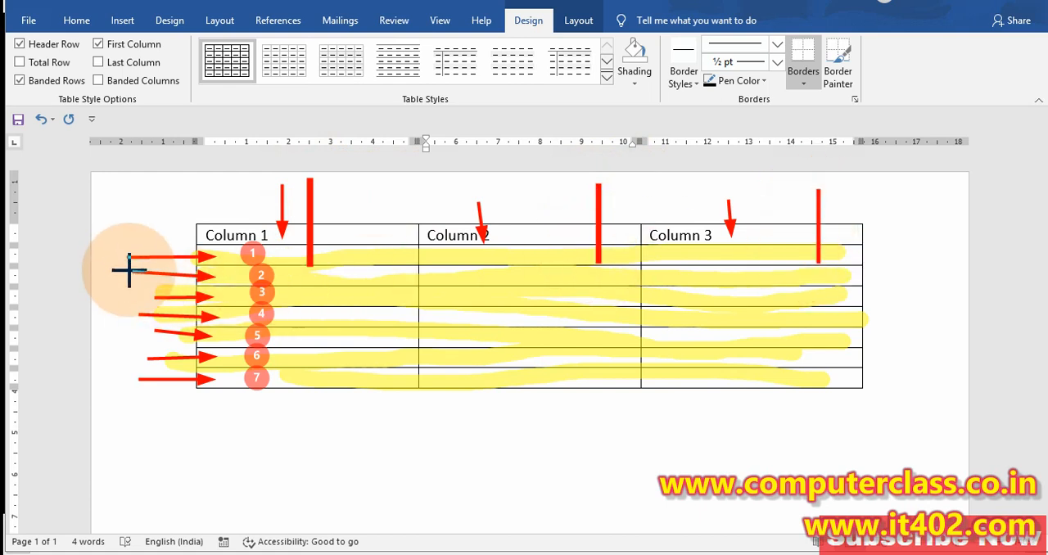
{"action": "left_click_drag", "start_coordinate": [889, 251], "coordinate": [807, 262]}
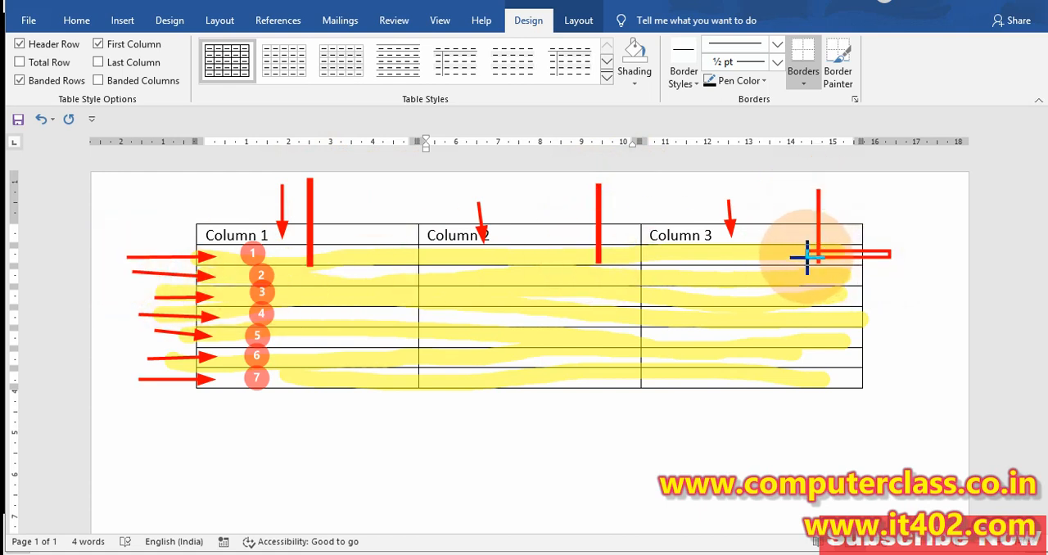
{"action": "left_click_drag", "start_coordinate": [892, 272], "coordinate": [811, 279]}
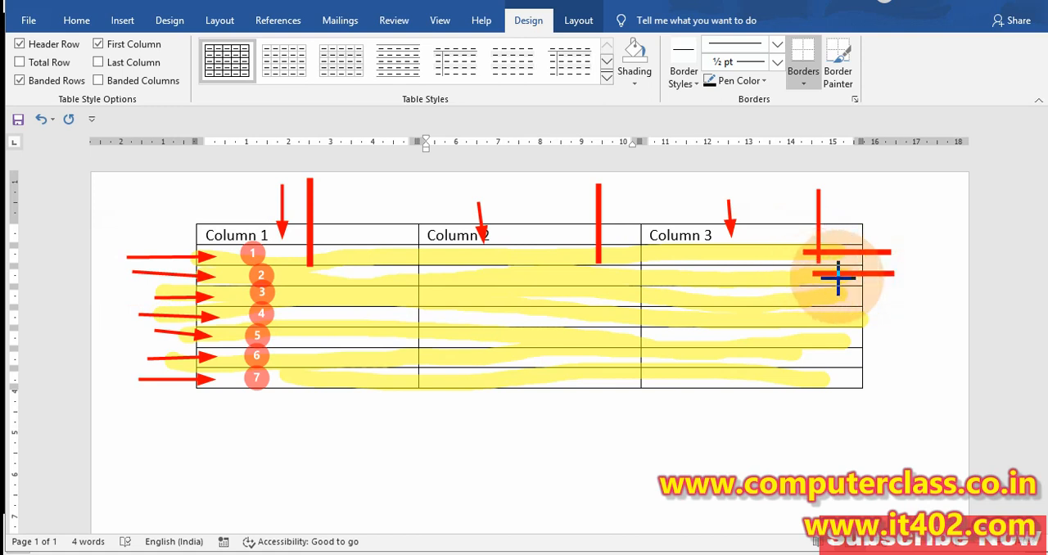
{"action": "left_click_drag", "start_coordinate": [892, 297], "coordinate": [811, 298]}
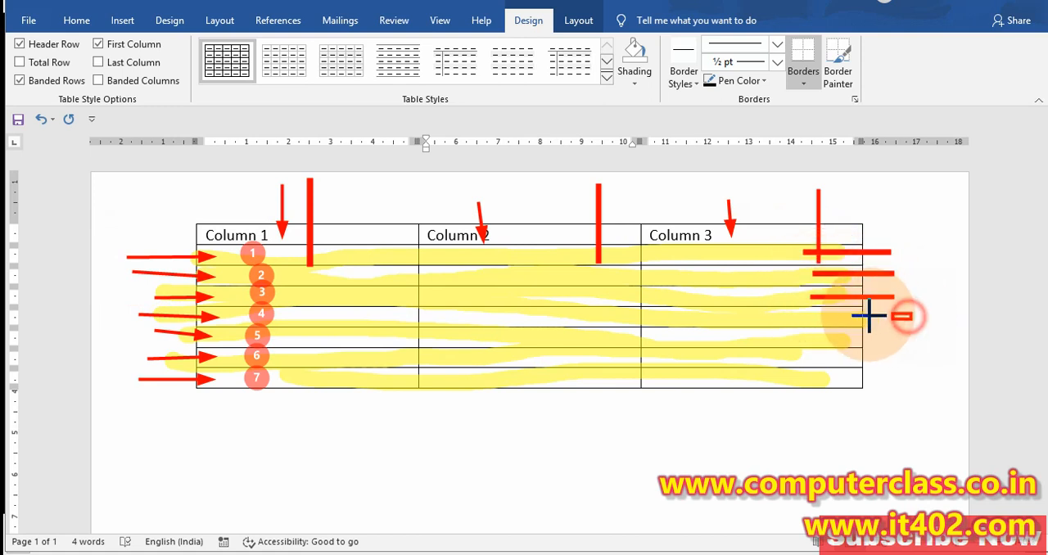
{"action": "left_click_drag", "start_coordinate": [870, 315], "coordinate": [824, 311]}
{"action": "left_click_drag", "start_coordinate": [898, 332], "coordinate": [833, 335]}
{"action": "mouse_move", "coordinate": [897, 353]}
{"action": "left_mouse_down"}
{"action": "mouse_move", "coordinate": [849, 353]}
{"action": "mouse_move", "coordinate": [848, 375]}
{"action": "left_mouse_up"}
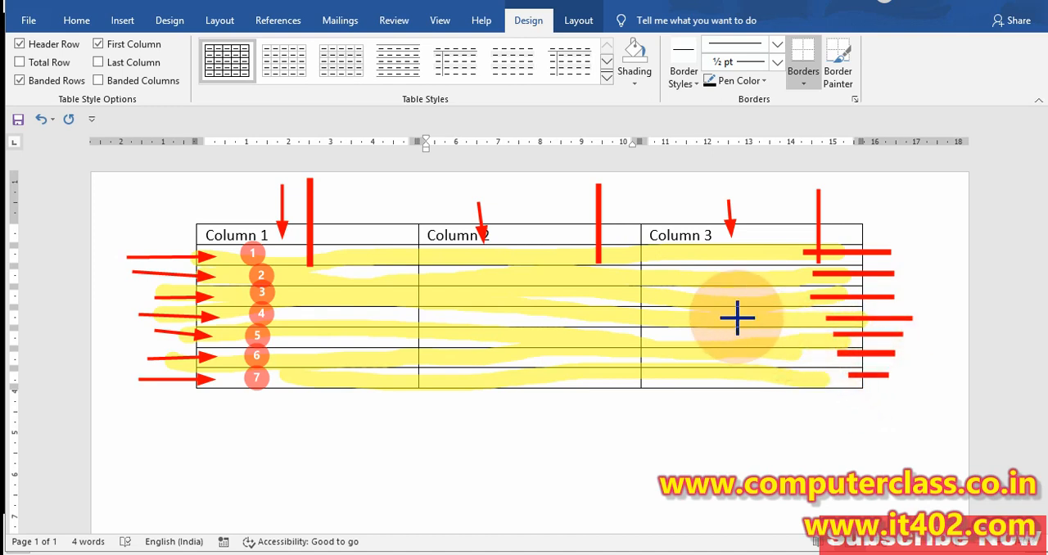
{"action": "key", "text": "Escape"}
Write "Table= Column +Row+Cell" below the table, mark the word "Cell" with a yellow highlighter annotation, and clear the mark
{"action": "scroll", "coordinate": [368, 356], "scroll_direction": "down", "scroll_amount": 3}
{"action": "left_click", "coordinate": [316, 364]}
{"action": "double_click", "coordinate": [245, 309]}
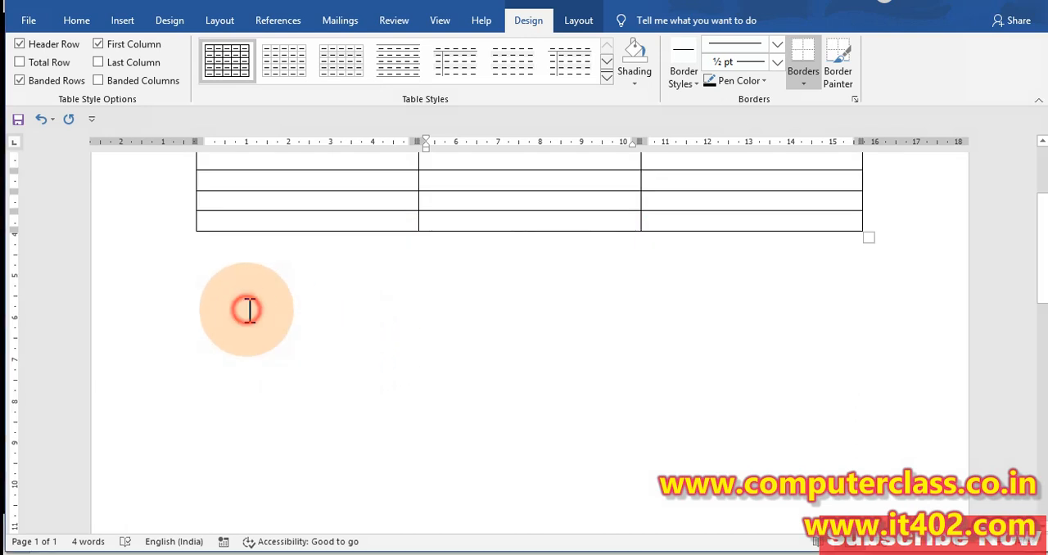
{"action": "type", "text": "Table="}
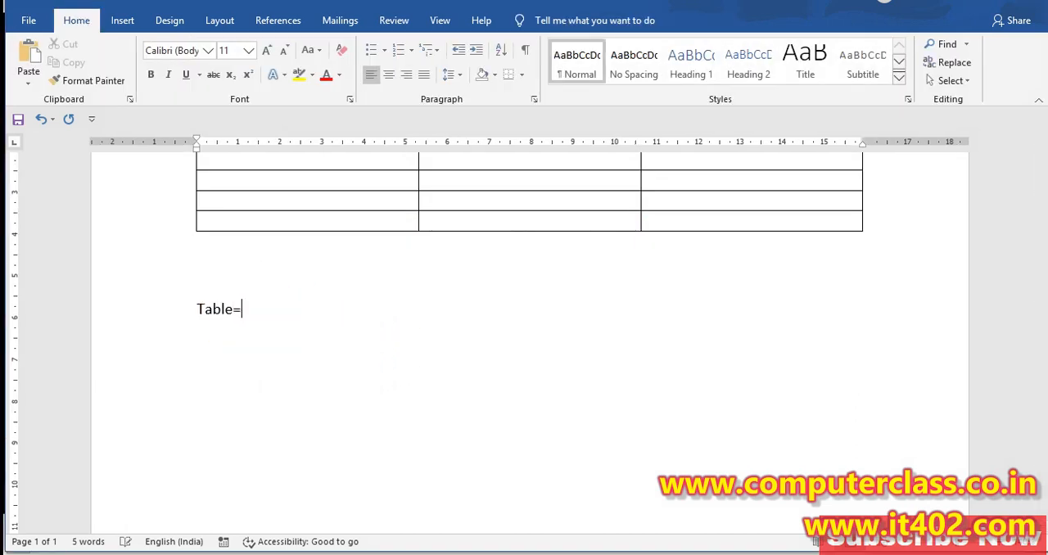
{"action": "left_click", "coordinate": [250, 309]}
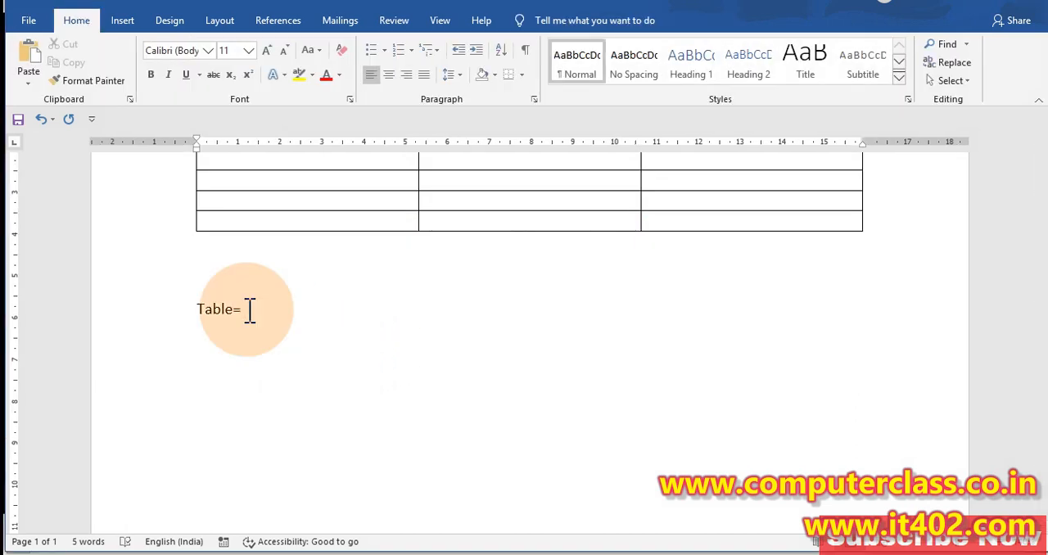
{"action": "type", "text": "Column"}
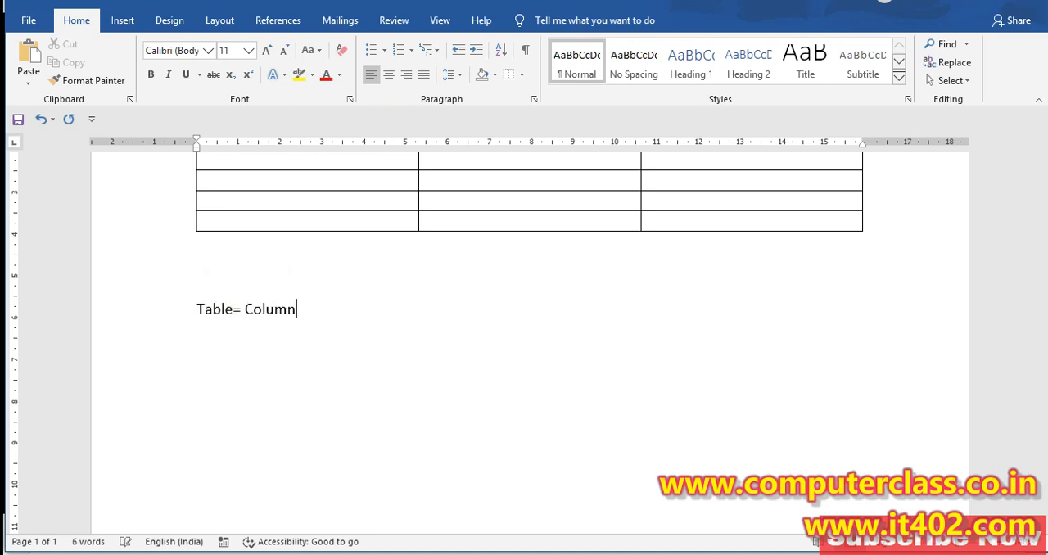
{"action": "type", "text": " +Row+Cell"}
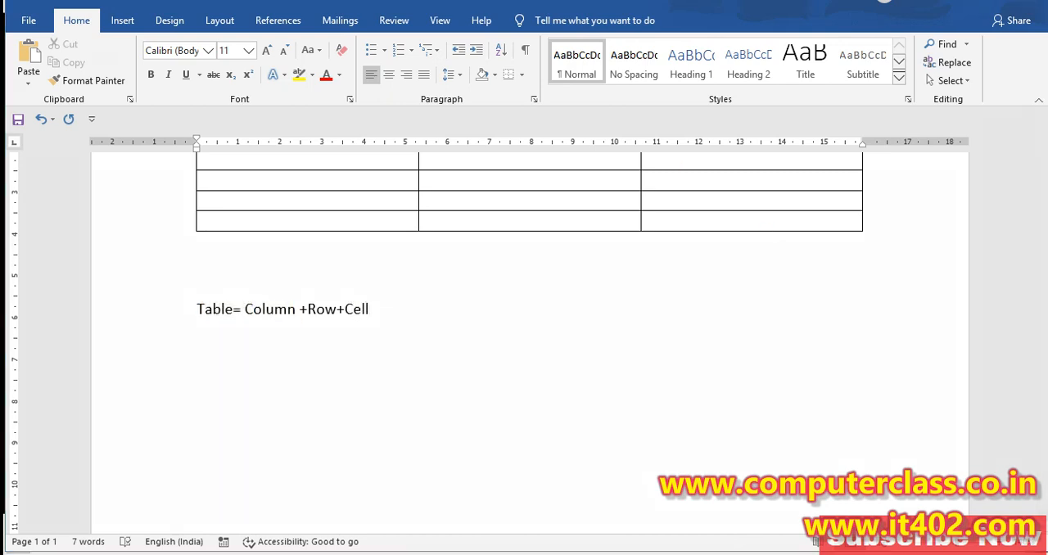
{"action": "left_click_drag", "start_coordinate": [353, 310], "coordinate": [375, 309]}
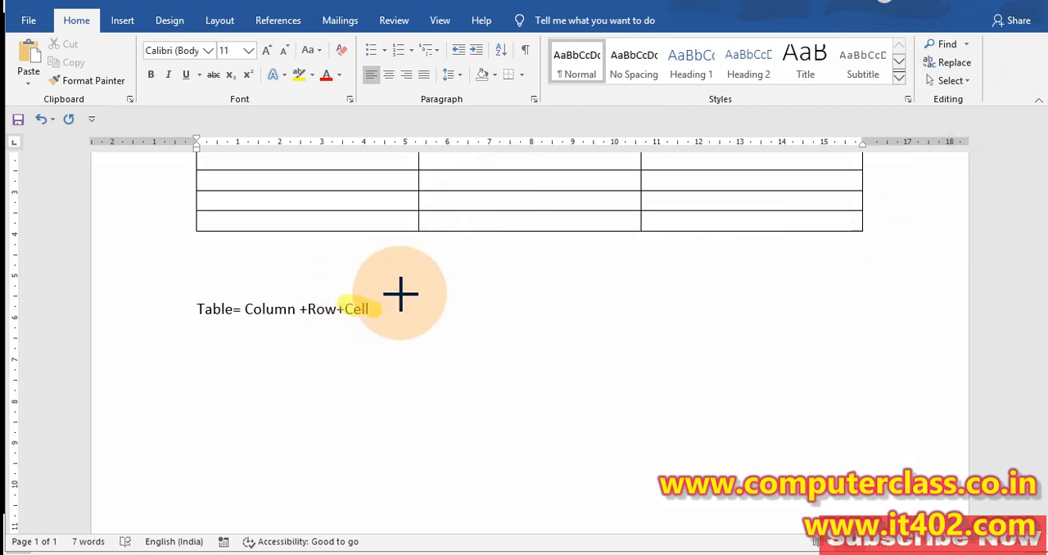
{"action": "left_click", "coordinate": [781, 336]}
Outline the first two cells under Column 1 and the entire fourth row below the header in red, with a red line leading to that row
{"action": "scroll", "coordinate": [781, 336], "scroll_direction": "up", "scroll_amount": 3}
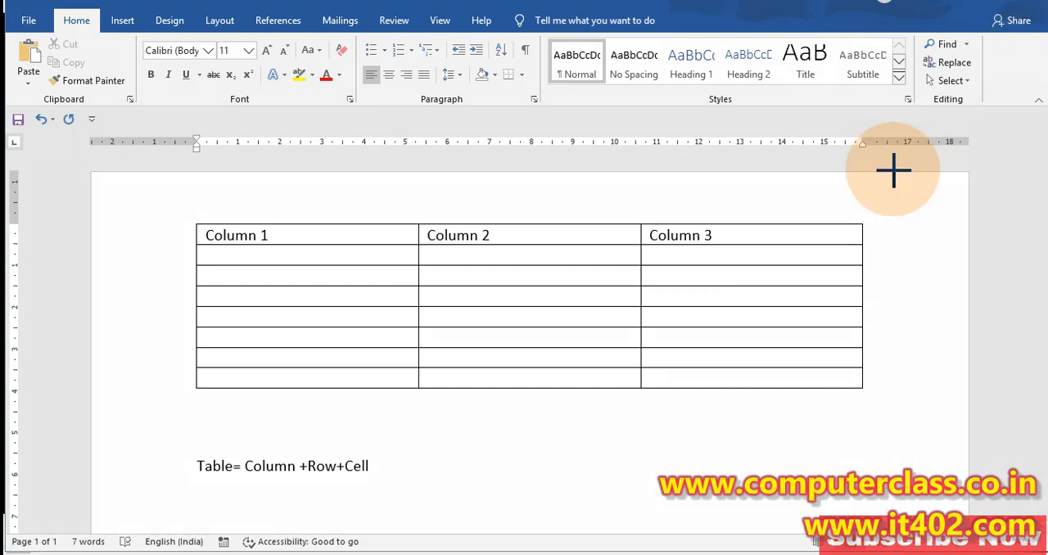
{"action": "mouse_move", "coordinate": [199, 244]}
{"action": "left_mouse_down"}
{"action": "mouse_move", "coordinate": [316, 264]}
{"action": "mouse_move", "coordinate": [418, 262]}
{"action": "left_mouse_up"}
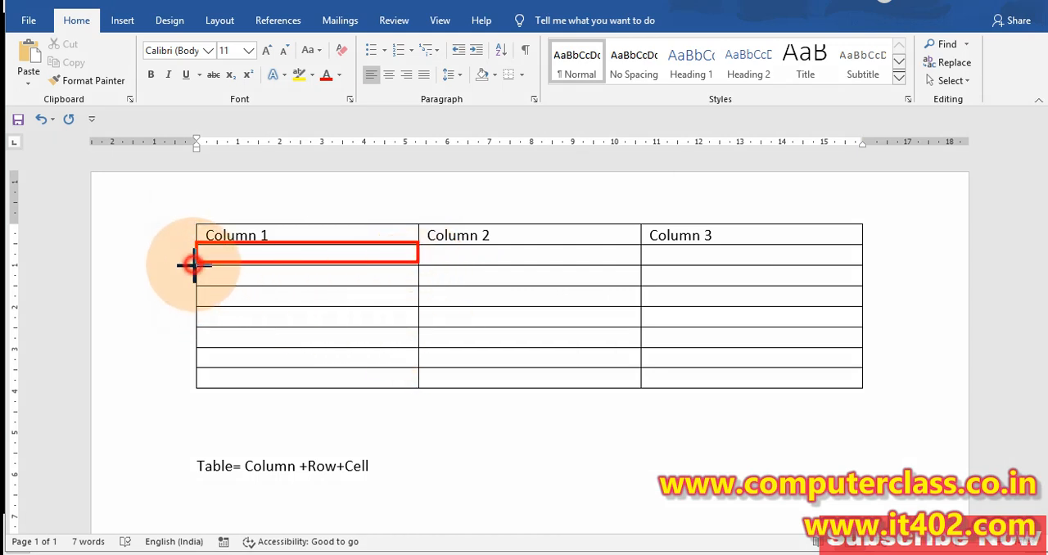
{"action": "left_click_drag", "start_coordinate": [193, 265], "coordinate": [408, 284]}
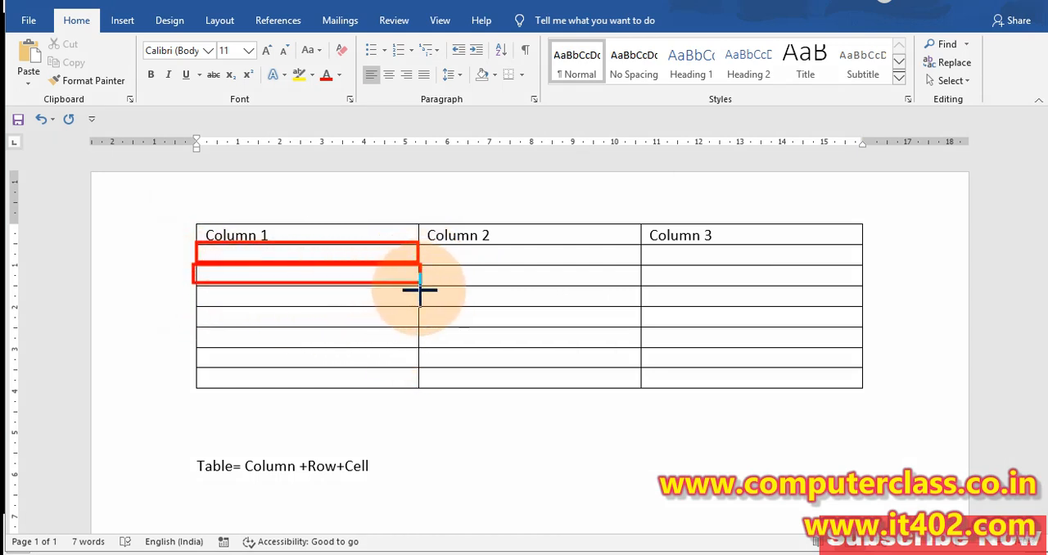
{"action": "mouse_move", "coordinate": [194, 306]}
{"action": "left_mouse_down"}
{"action": "mouse_move", "coordinate": [197, 325]}
{"action": "mouse_move", "coordinate": [292, 332]}
{"action": "mouse_move", "coordinate": [679, 344]}
{"action": "mouse_move", "coordinate": [864, 328]}
{"action": "left_mouse_up"}
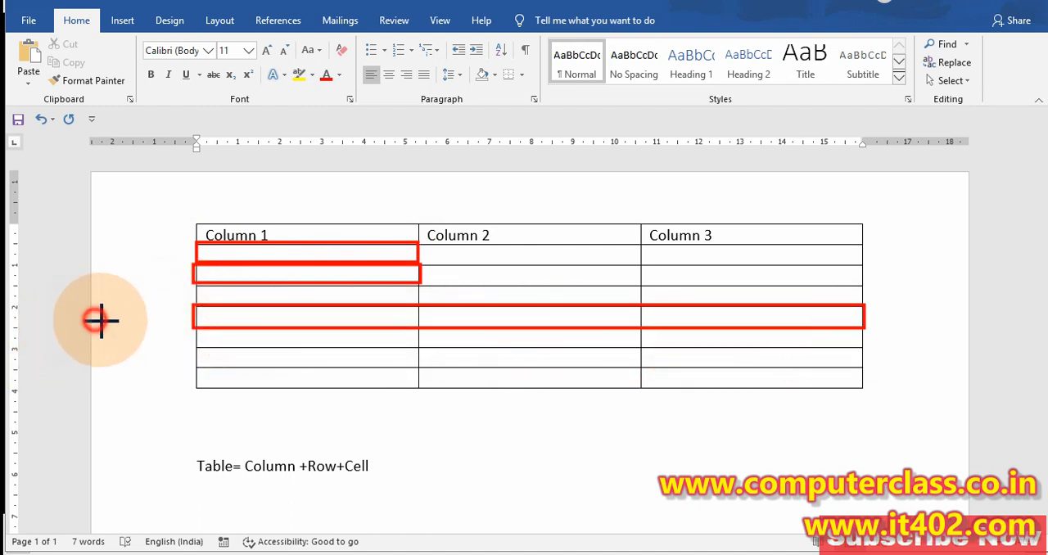
{"action": "left_click_drag", "start_coordinate": [95, 320], "coordinate": [186, 317]}
{"action": "key", "text": "ctrl+z"}
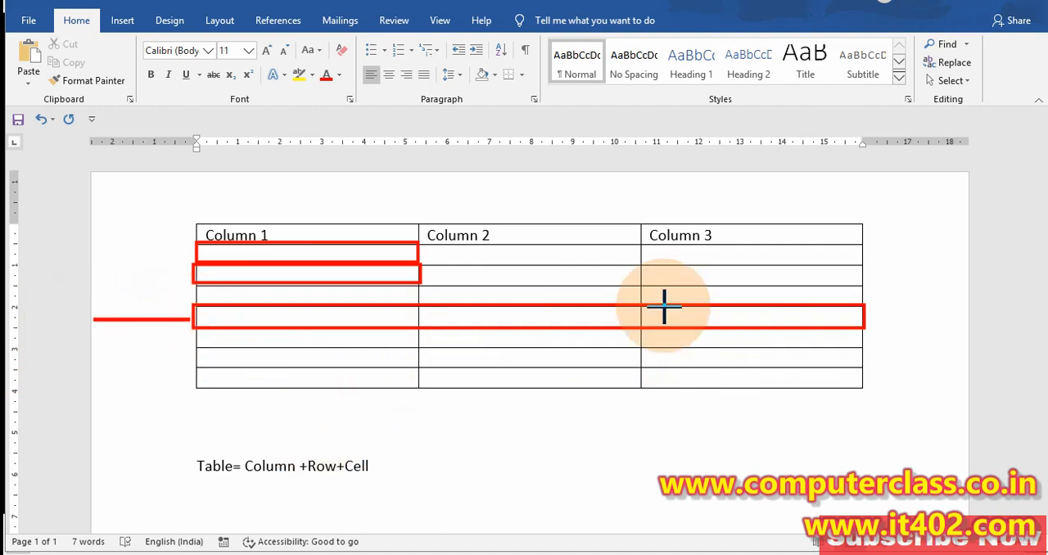
Outline the first, second and sixth cells under Column 3 and the last cell under Column 2 in red, and clear all annotations
{"action": "left_click_drag", "start_coordinate": [638, 243], "coordinate": [852, 258]}
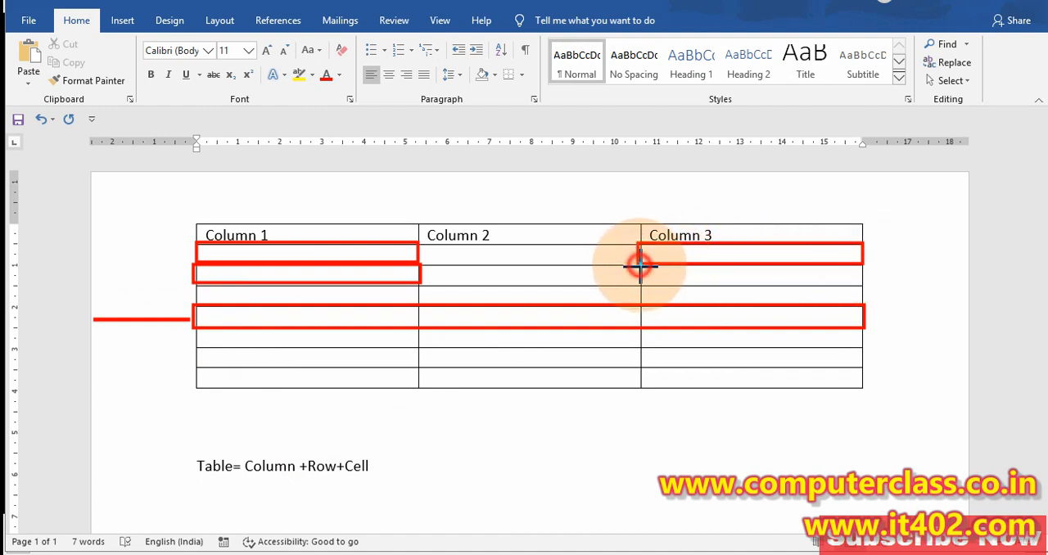
{"action": "left_click_drag", "start_coordinate": [639, 265], "coordinate": [856, 284]}
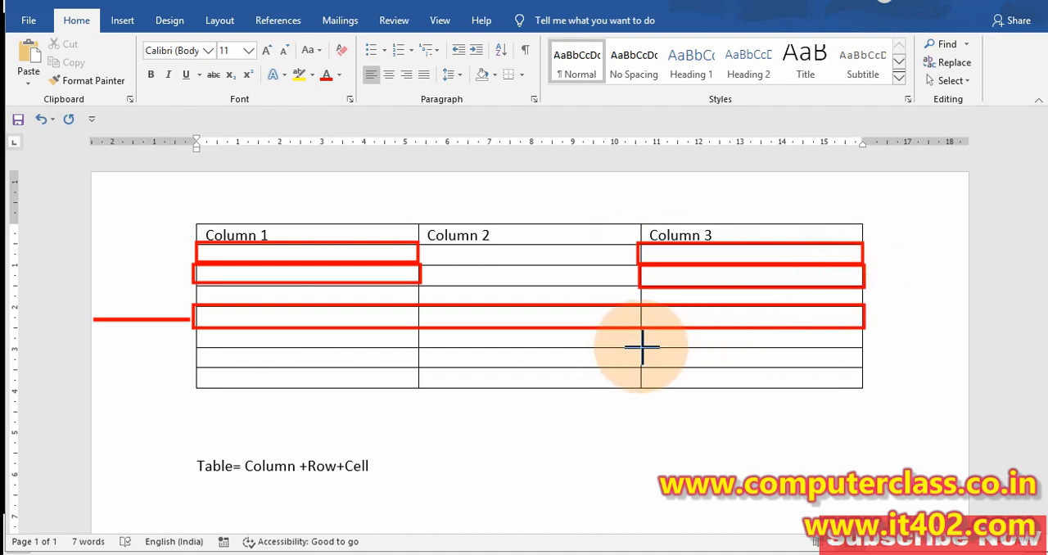
{"action": "mouse_move", "coordinate": [643, 348]}
{"action": "left_mouse_down"}
{"action": "mouse_move", "coordinate": [800, 386]}
{"action": "mouse_move", "coordinate": [846, 360]}
{"action": "mouse_move", "coordinate": [863, 366]}
{"action": "left_mouse_up"}
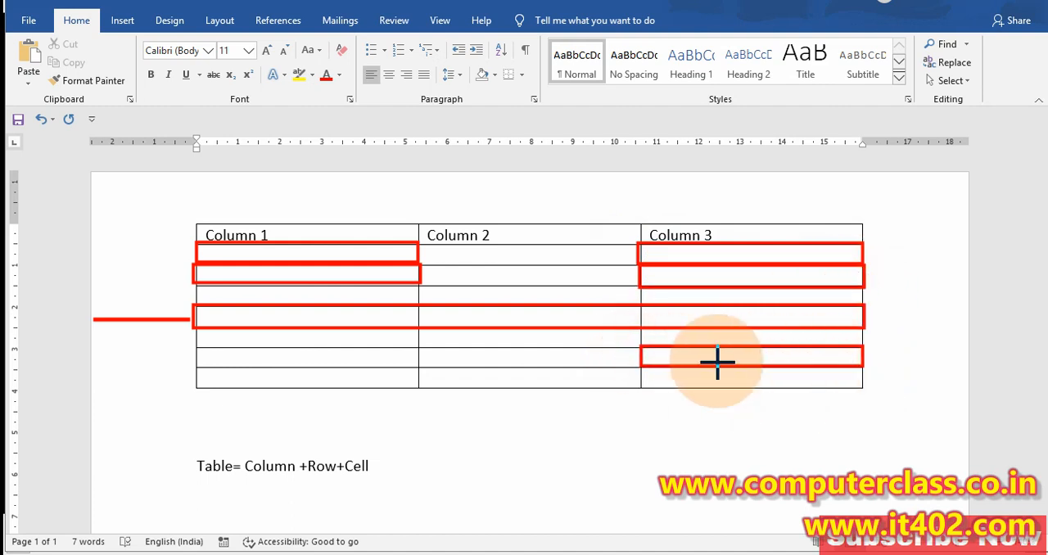
{"action": "left_click_drag", "start_coordinate": [416, 368], "coordinate": [648, 391]}
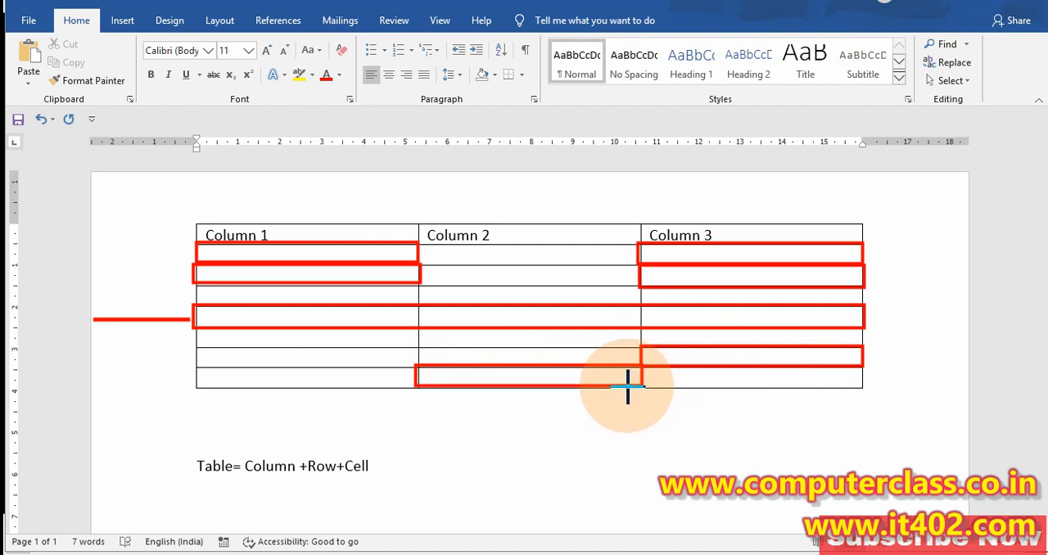
{"action": "key", "text": "Escape"}
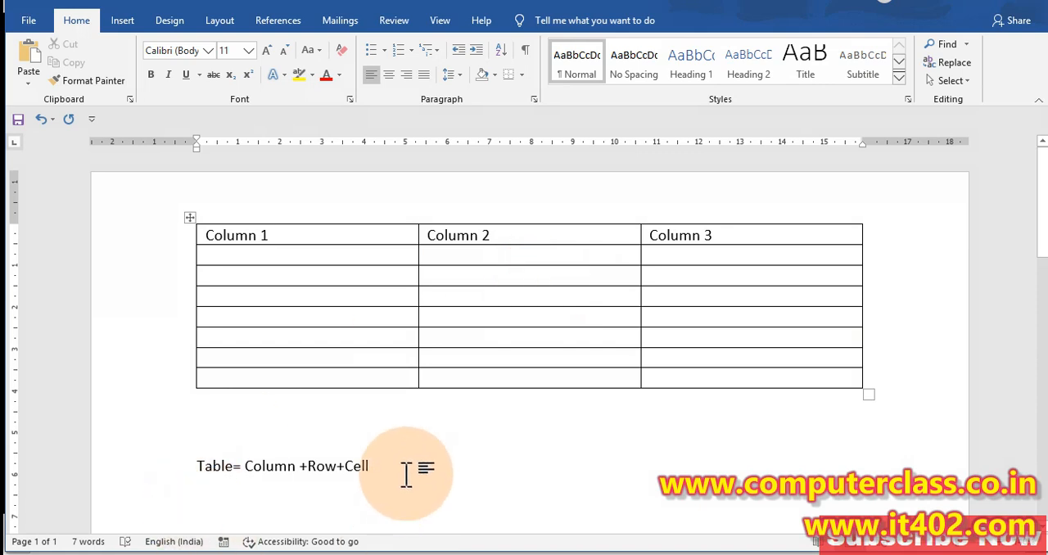
Delete the "Table= Column +Row+Cell" line and move the whole table lower on the page
{"action": "left_click_drag", "start_coordinate": [402, 472], "coordinate": [80, 479]}
{"action": "key", "text": "Delete"}
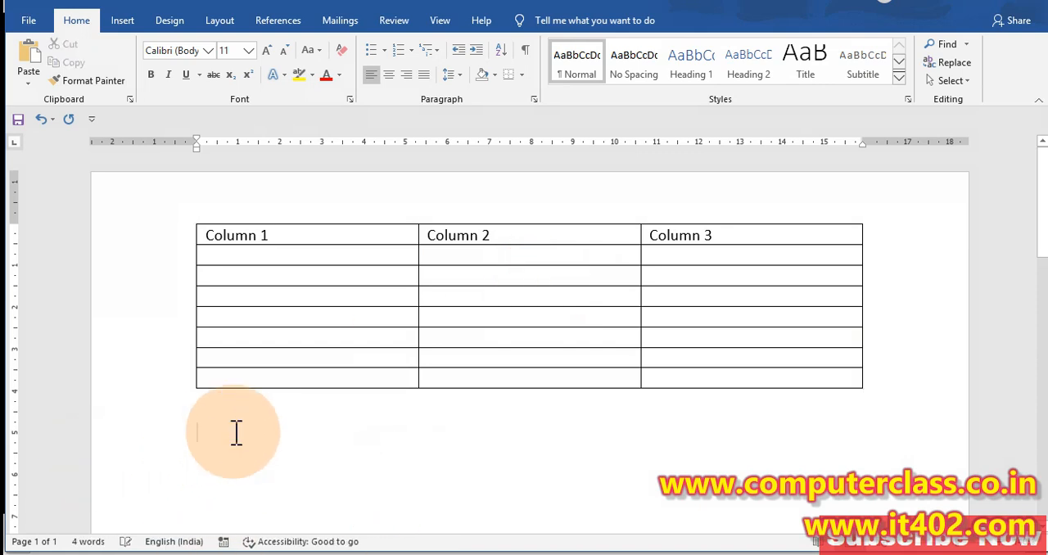
{"action": "left_click", "coordinate": [669, 270]}
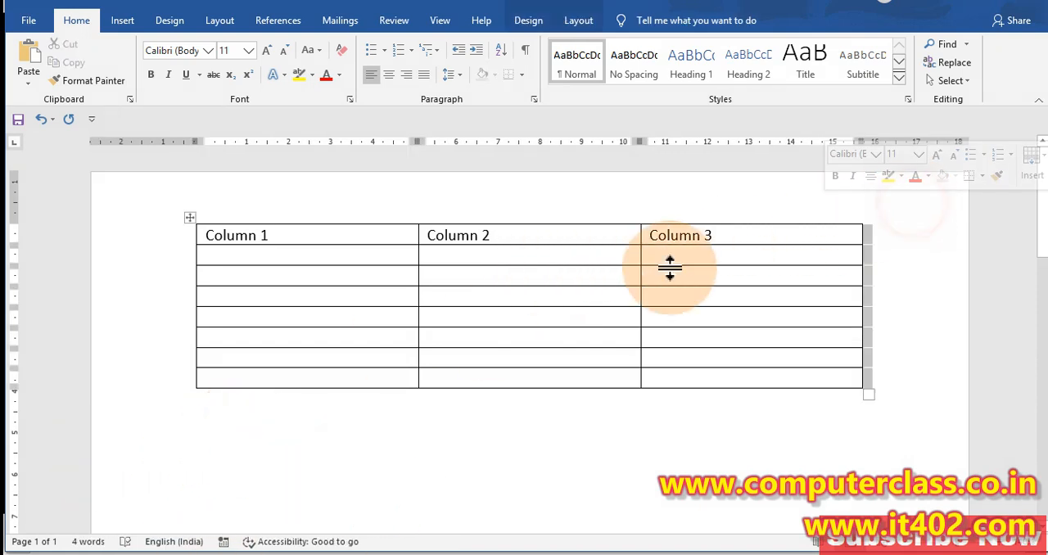
{"action": "left_click_drag", "start_coordinate": [189, 218], "coordinate": [185, 336]}
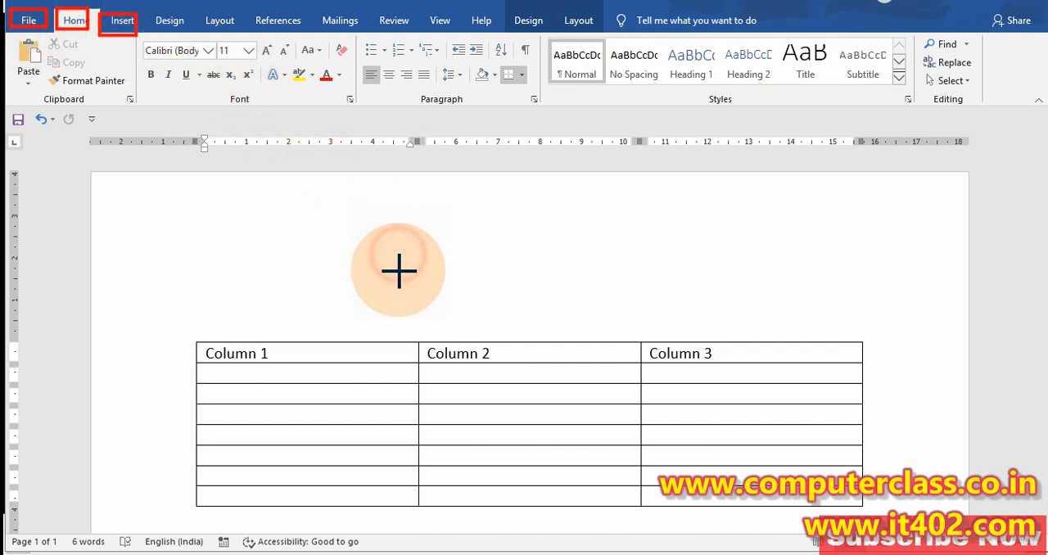
With the cursor outside the table, outline each ribbon heading from File to Help with a red rectangle annotation, and clear the outlines
{"action": "scroll", "coordinate": [373, 400], "scroll_direction": "down", "scroll_amount": 3}
{"action": "left_click", "coordinate": [364, 439]}
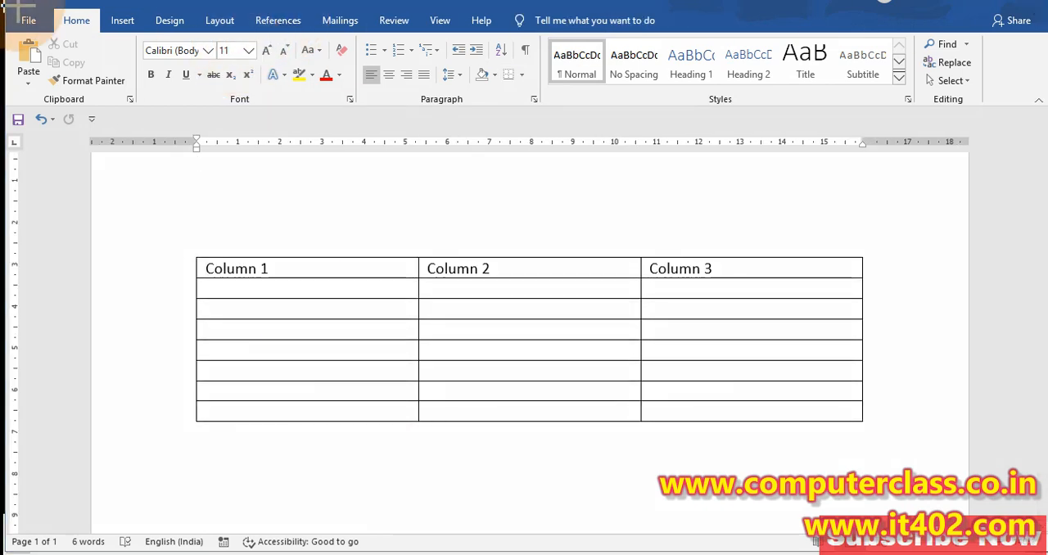
{"action": "mouse_move", "coordinate": [17, 5]}
{"action": "left_mouse_down"}
{"action": "mouse_move", "coordinate": [47, 31]}
{"action": "mouse_move", "coordinate": [114, 38]}
{"action": "mouse_move", "coordinate": [255, 31]}
{"action": "mouse_move", "coordinate": [284, 18]}
{"action": "mouse_move", "coordinate": [305, 29]}
{"action": "mouse_move", "coordinate": [495, 30]}
{"action": "left_mouse_up"}
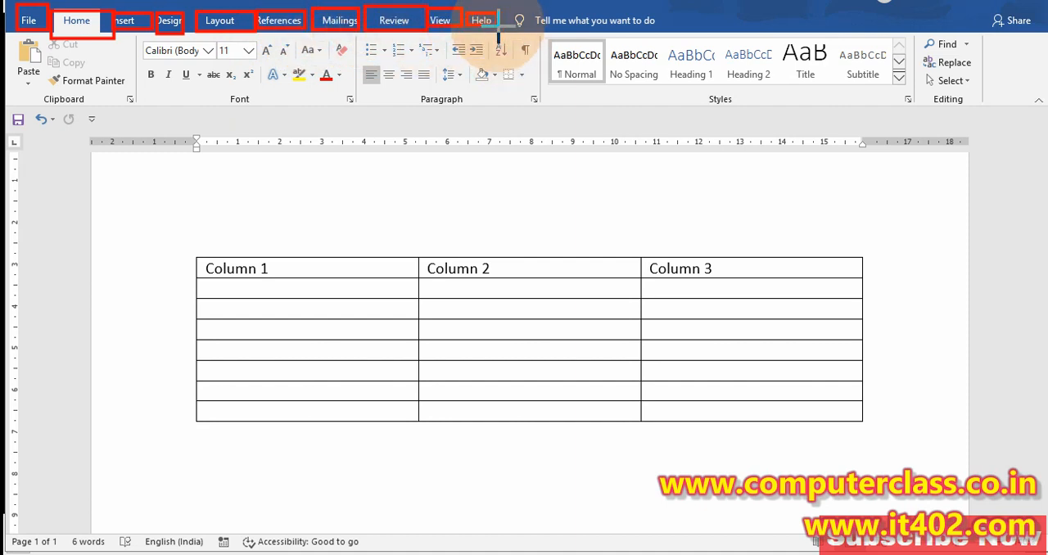
{"action": "key", "text": "Escape"}
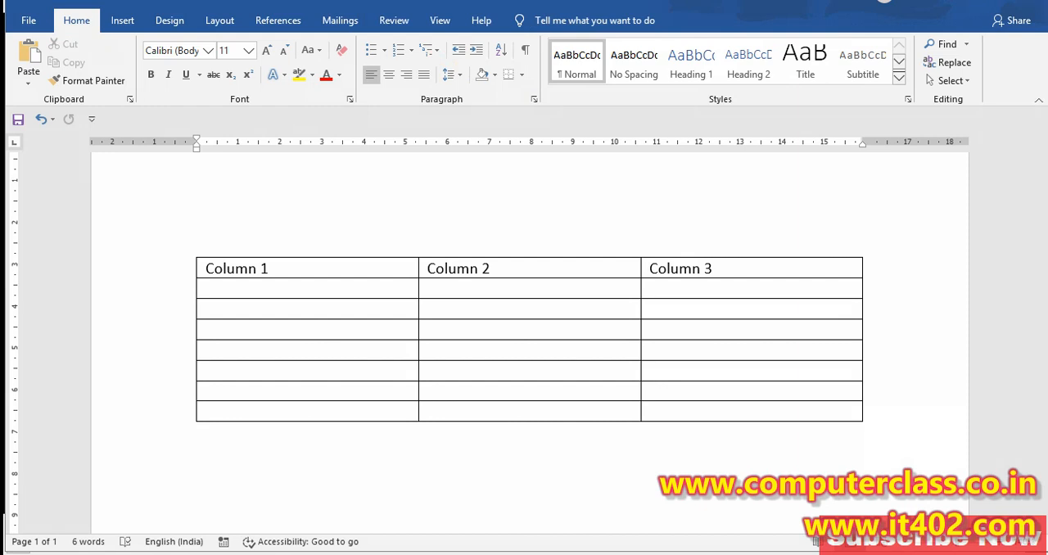
Number the ribbon headings from File to Help 1 to 10 as screen annotations, and clear the numbers
{"action": "left_click", "coordinate": [27, 17]}
{"action": "left_click", "coordinate": [70, 21]}
{"action": "left_click", "coordinate": [134, 24]}
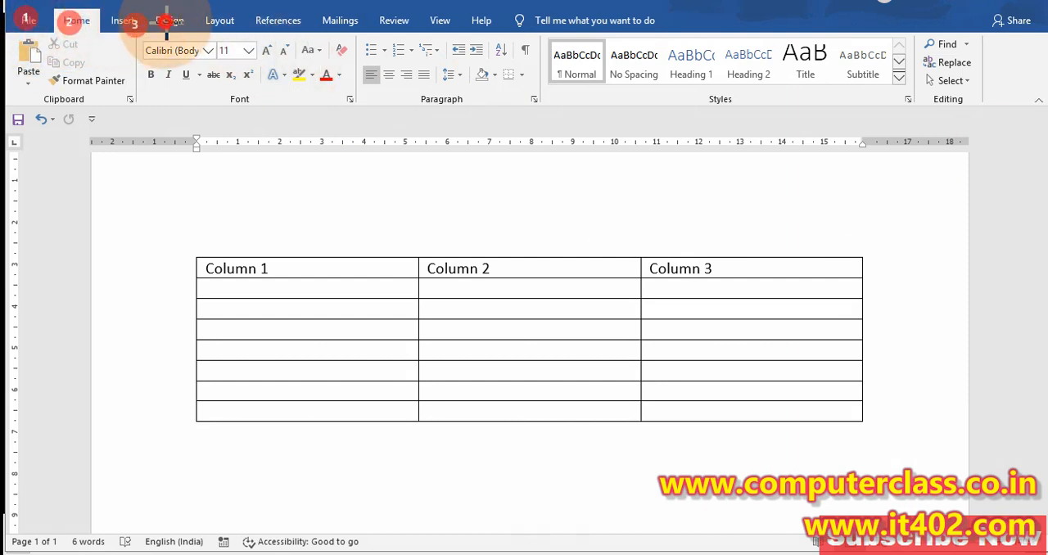
{"action": "left_click", "coordinate": [166, 22]}
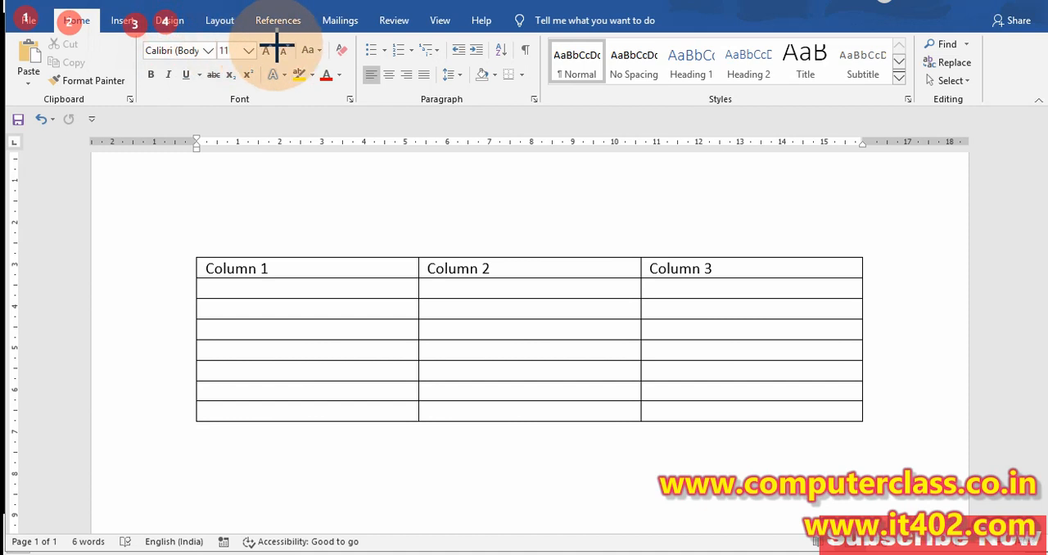
{"action": "left_click", "coordinate": [216, 37]}
{"action": "left_click", "coordinate": [266, 37]}
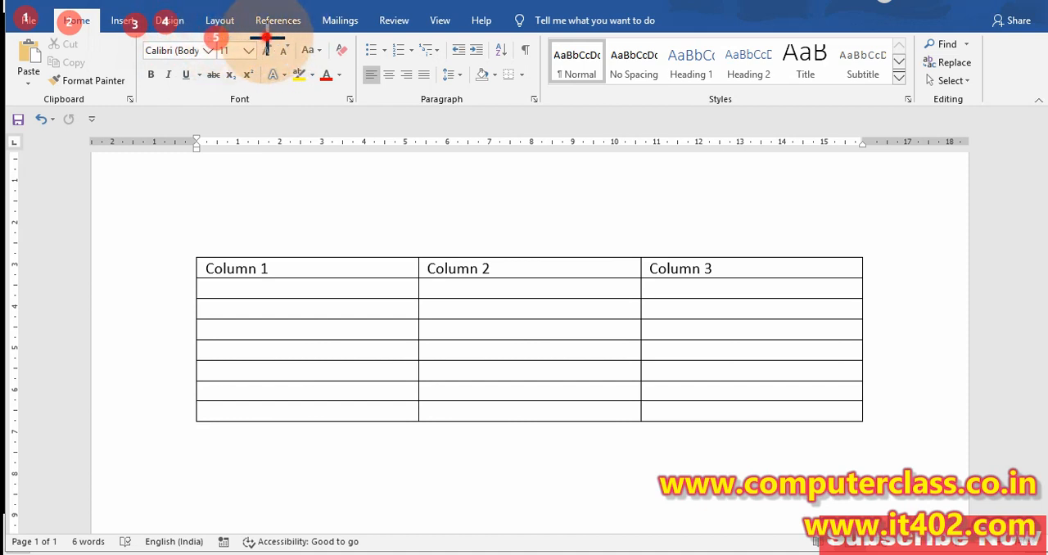
{"action": "left_click", "coordinate": [338, 39]}
{"action": "left_click", "coordinate": [392, 34]}
{"action": "left_click", "coordinate": [445, 33]}
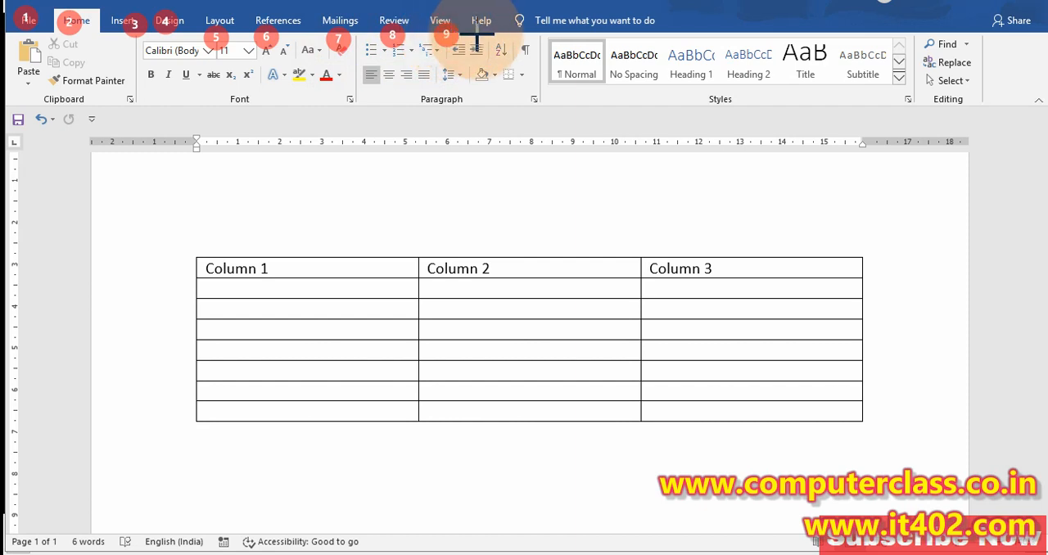
{"action": "left_click", "coordinate": [480, 34]}
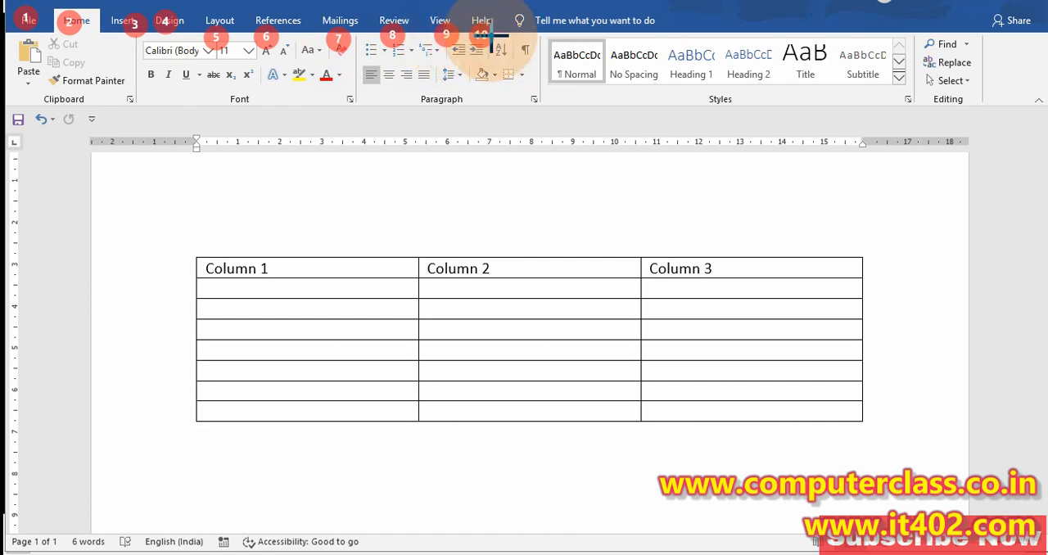
{"action": "key", "text": "Escape"}
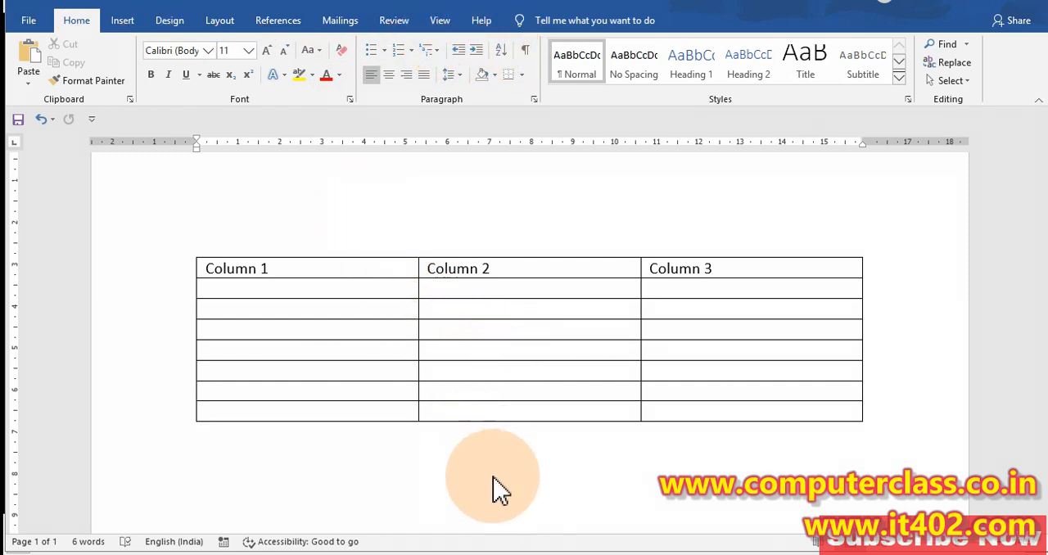
With the cursor inside the table, number the ribbon headings 1 to 12, including the table's Design and Layout, clear them and leave the table
{"action": "left_click", "coordinate": [524, 372]}
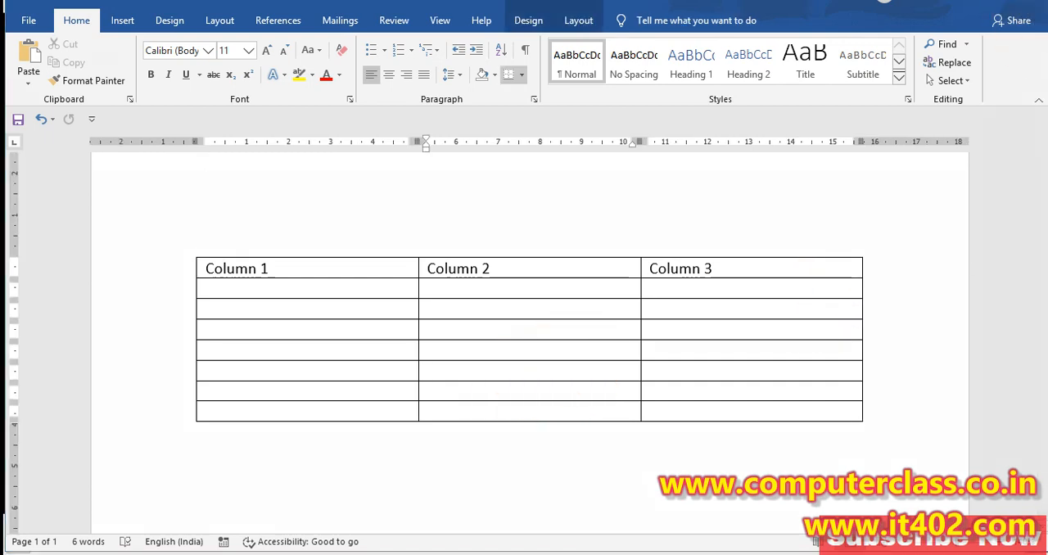
{"action": "left_click", "coordinate": [29, 20]}
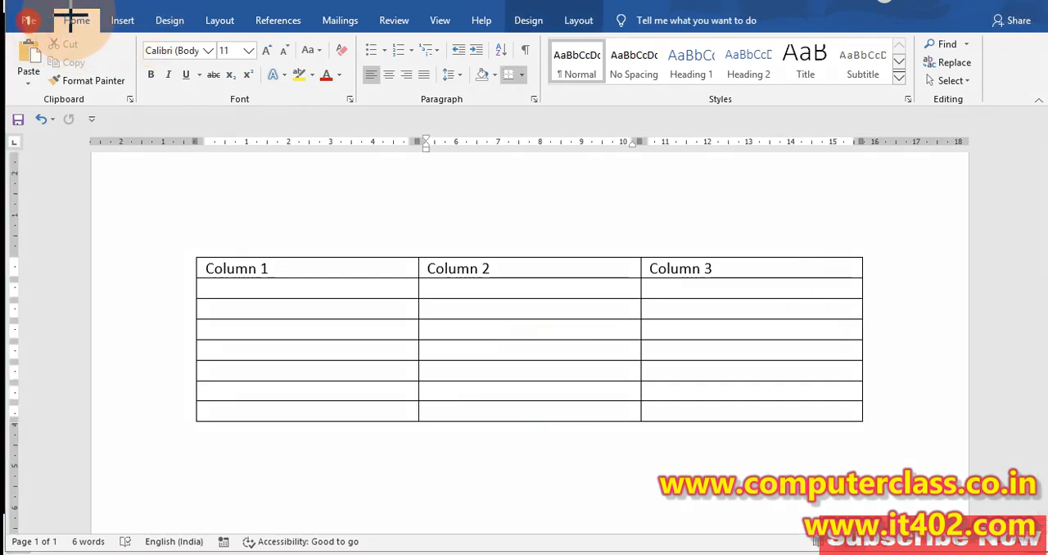
{"action": "left_click", "coordinate": [70, 14]}
{"action": "left_click", "coordinate": [128, 41]}
{"action": "left_click", "coordinate": [164, 36]}
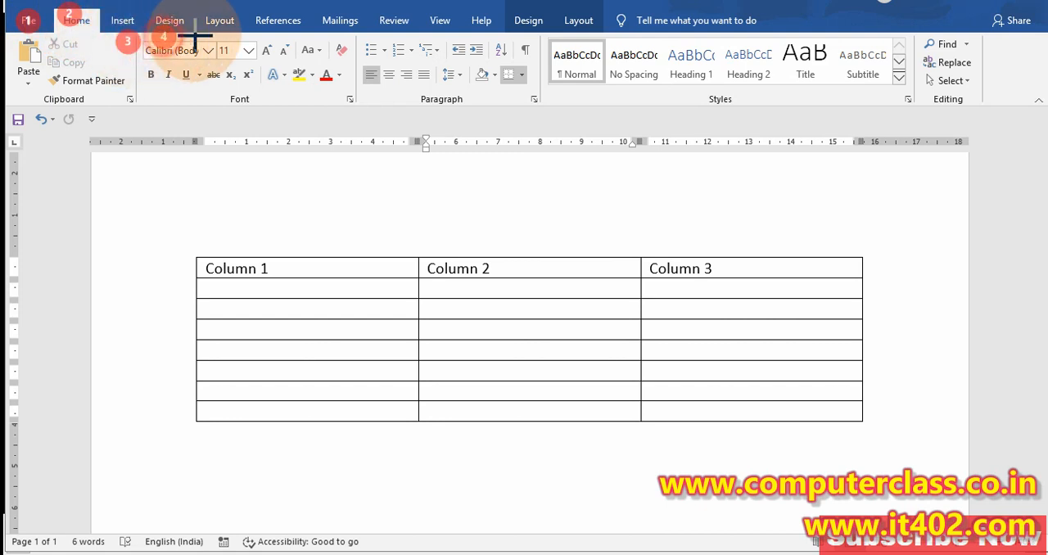
{"action": "left_click", "coordinate": [208, 33]}
{"action": "left_click", "coordinate": [280, 37]}
{"action": "left_click", "coordinate": [338, 31]}
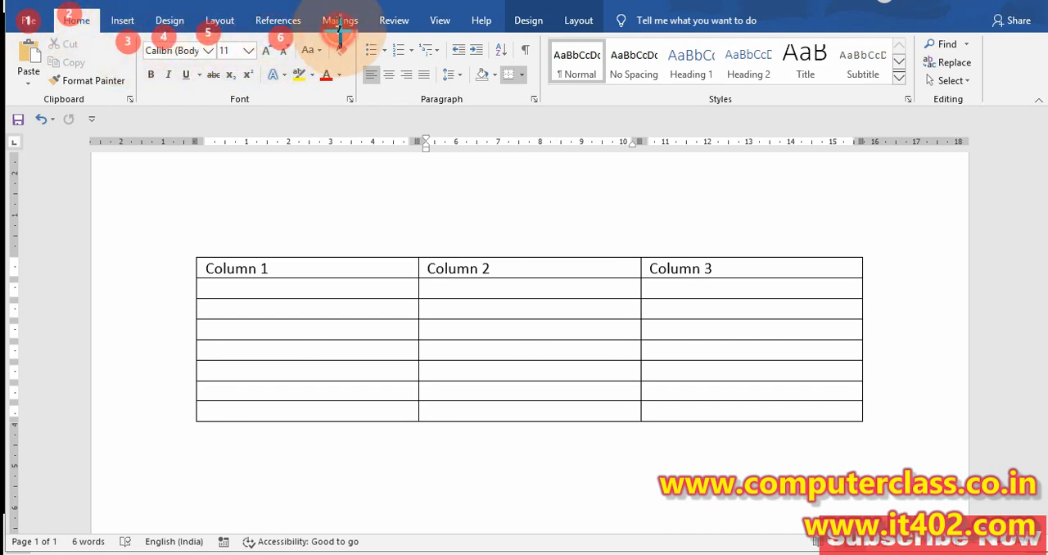
{"action": "left_click", "coordinate": [381, 34]}
{"action": "left_click", "coordinate": [436, 36]}
{"action": "left_click", "coordinate": [474, 36]}
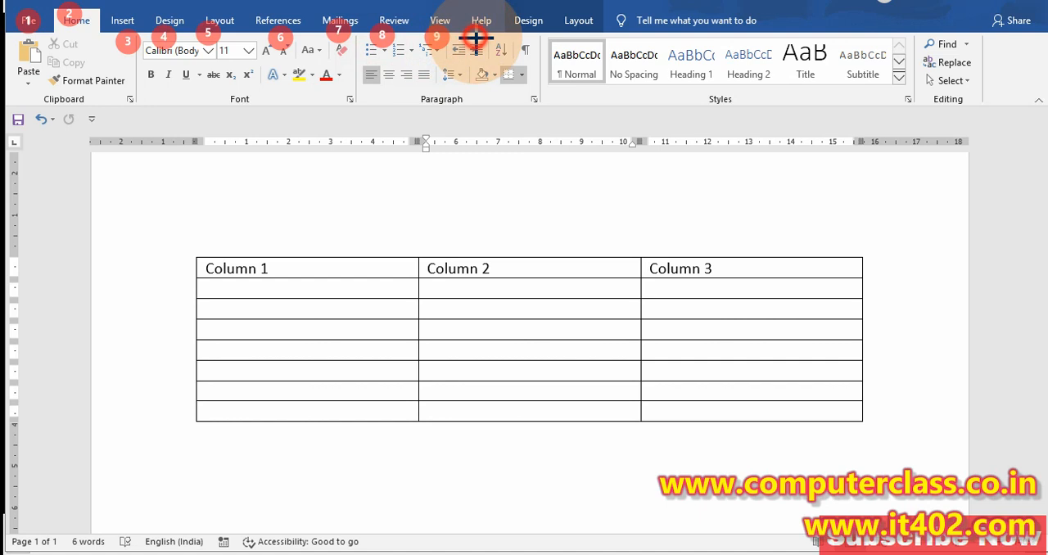
{"action": "left_click", "coordinate": [518, 34]}
{"action": "left_click", "coordinate": [567, 36]}
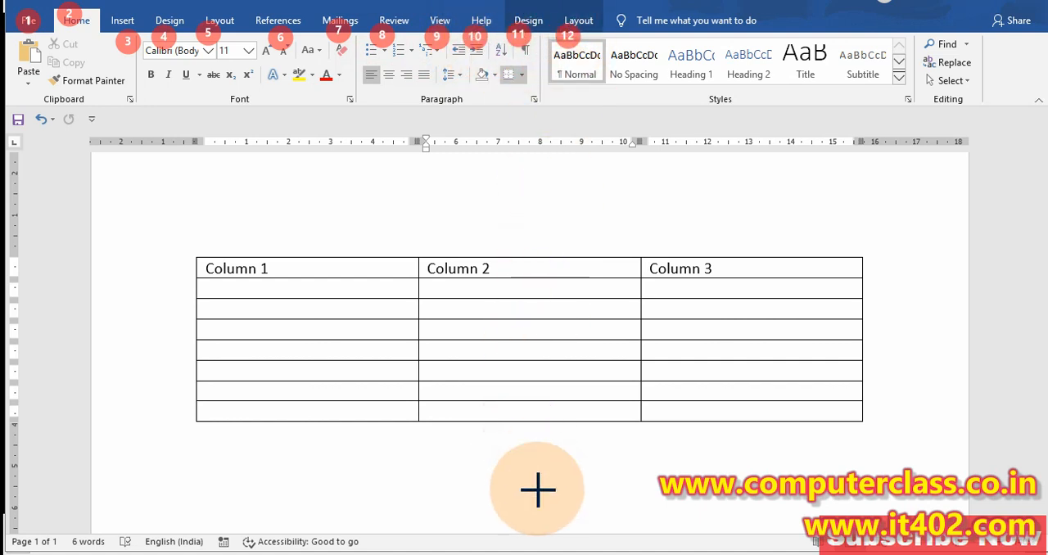
{"action": "key", "text": "Escape"}
{"action": "left_click", "coordinate": [537, 492]}
{"action": "left_click", "coordinate": [537, 482]}
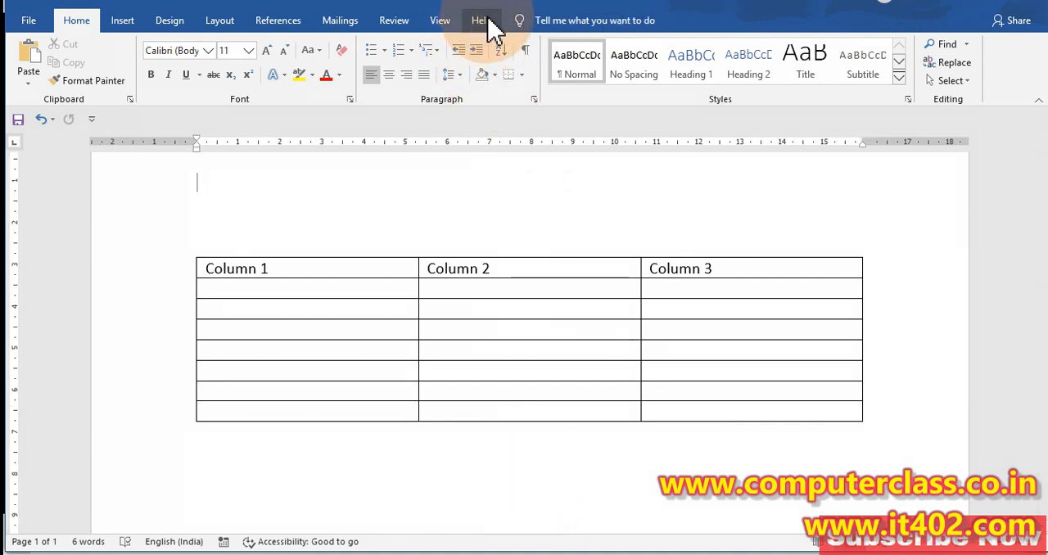
Compare the ribbon headings with the cursor inside and outside the table, and view the Insert Table options
{"action": "left_click", "coordinate": [519, 332]}
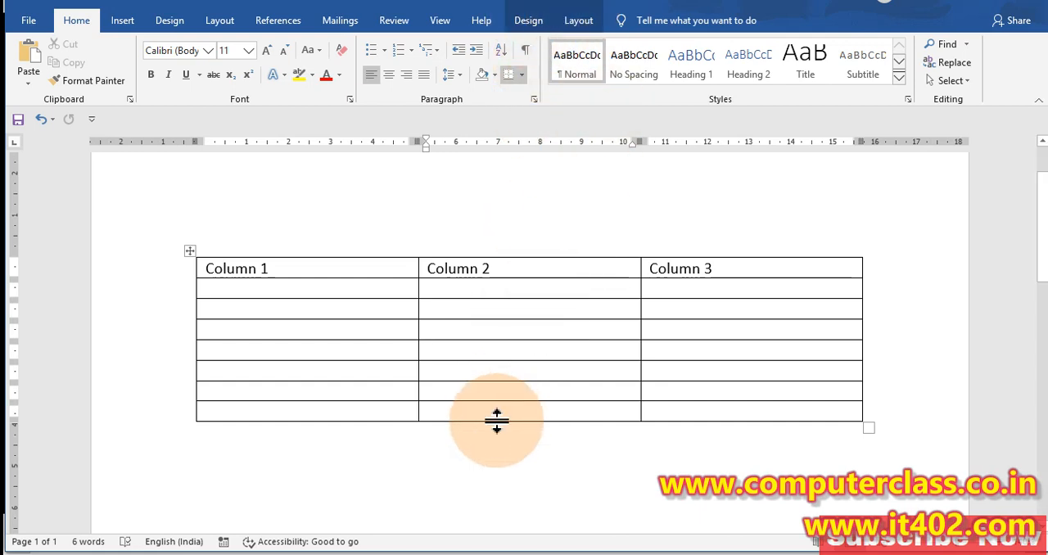
{"action": "left_click", "coordinate": [496, 449]}
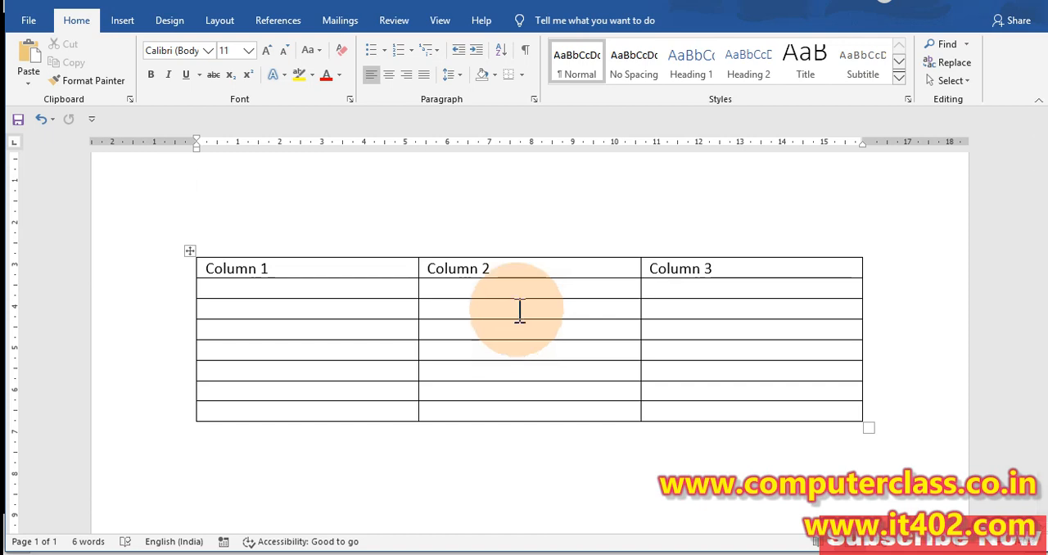
{"action": "left_click", "coordinate": [122, 21]}
{"action": "left_click", "coordinate": [118, 86]}
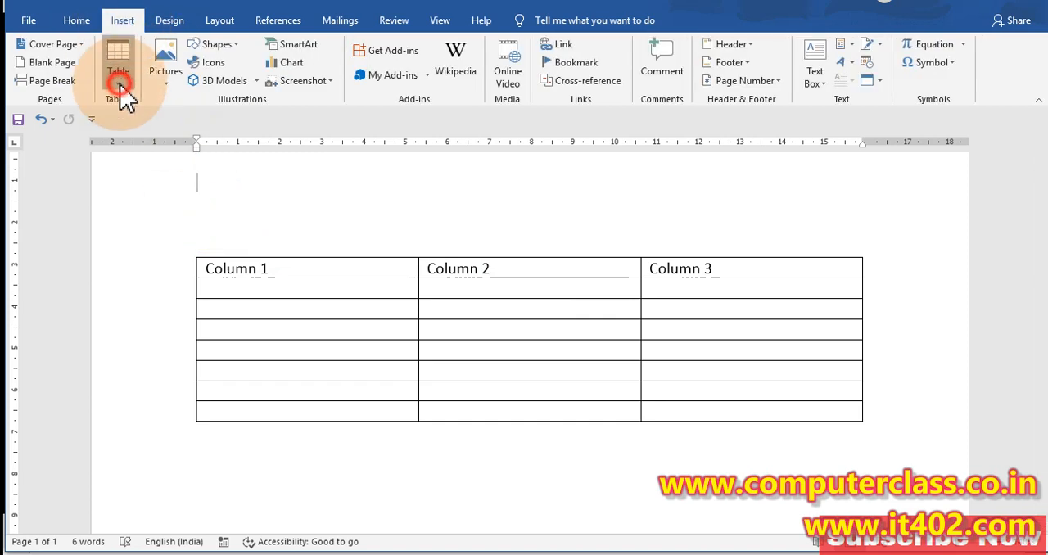
{"action": "left_click", "coordinate": [484, 331]}
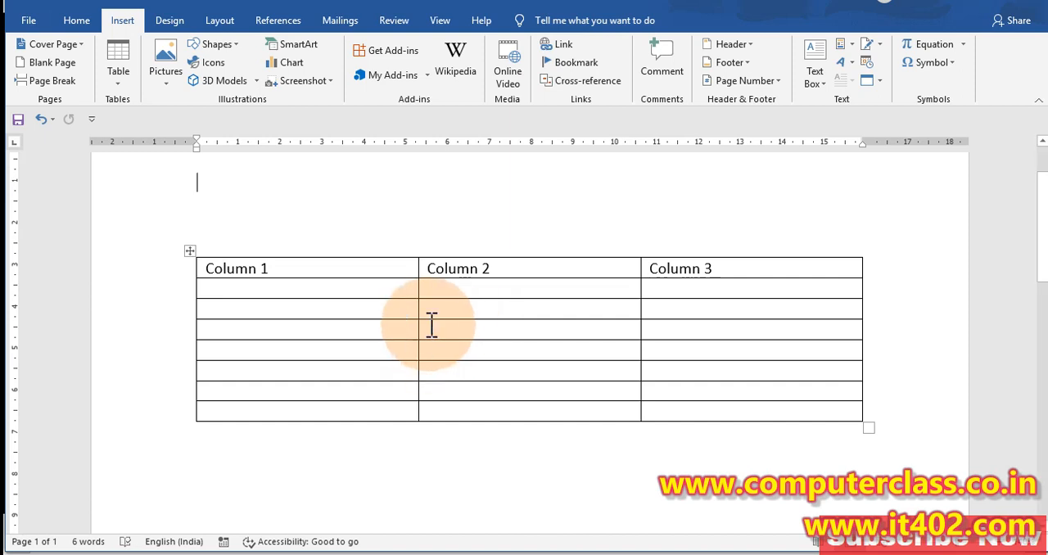
With the cursor in the table, number and outline the table's Design and Layout headings in red, clear the annotations and leave the table
{"action": "left_click", "coordinate": [483, 326]}
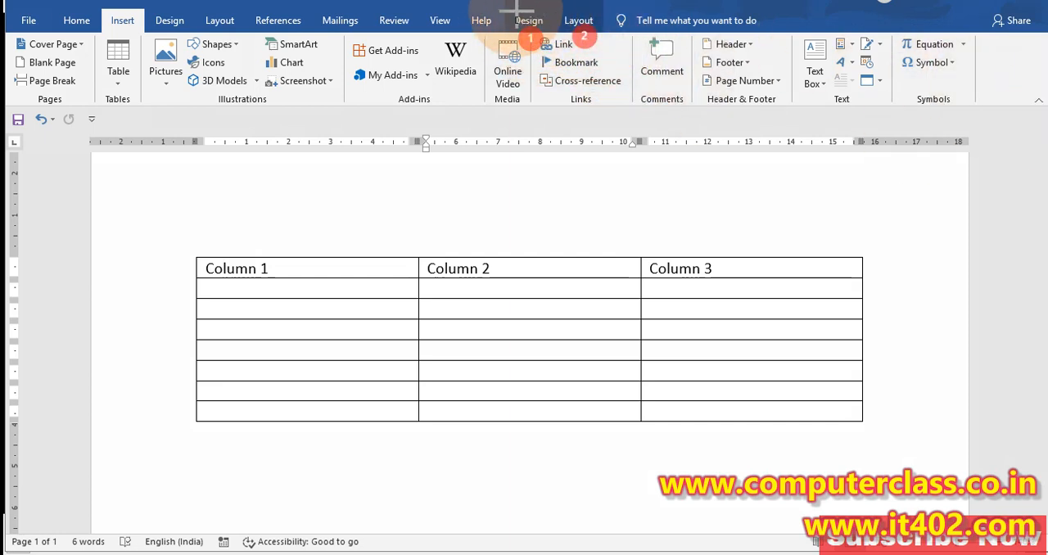
{"action": "mouse_move", "coordinate": [497, 3]}
{"action": "left_mouse_down"}
{"action": "mouse_move", "coordinate": [554, 36]}
{"action": "mouse_move", "coordinate": [584, 19]}
{"action": "mouse_move", "coordinate": [606, 38]}
{"action": "left_mouse_up"}
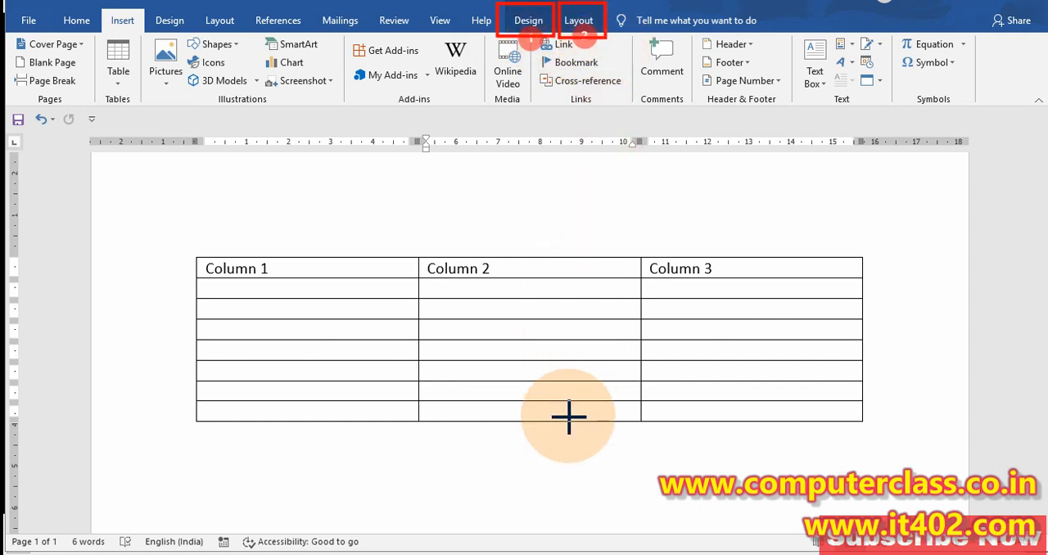
{"action": "right_click", "coordinate": [574, 461]}
{"action": "left_click", "coordinate": [570, 470]}
{"action": "left_click", "coordinate": [552, 480]}
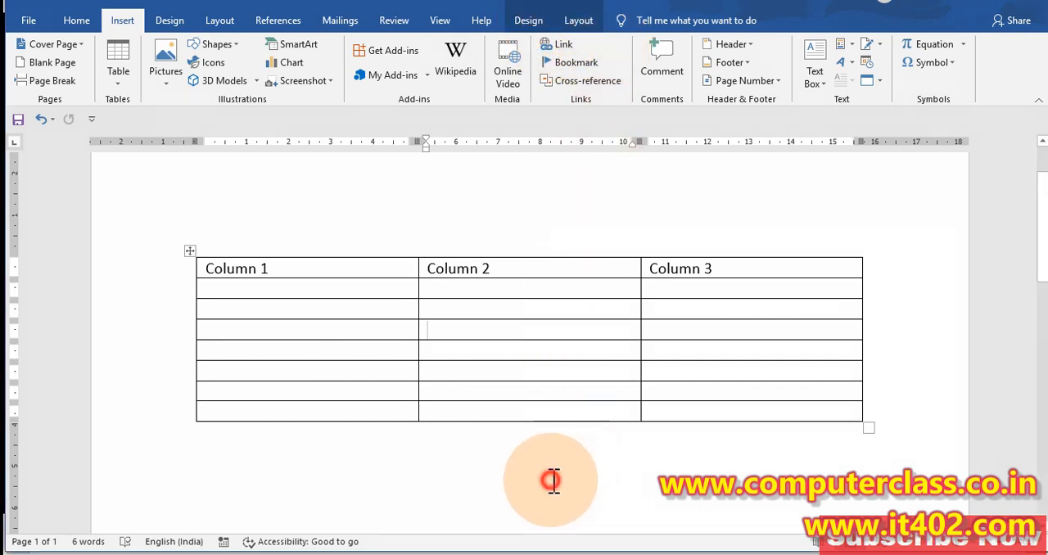
{"action": "left_click", "coordinate": [546, 482]}
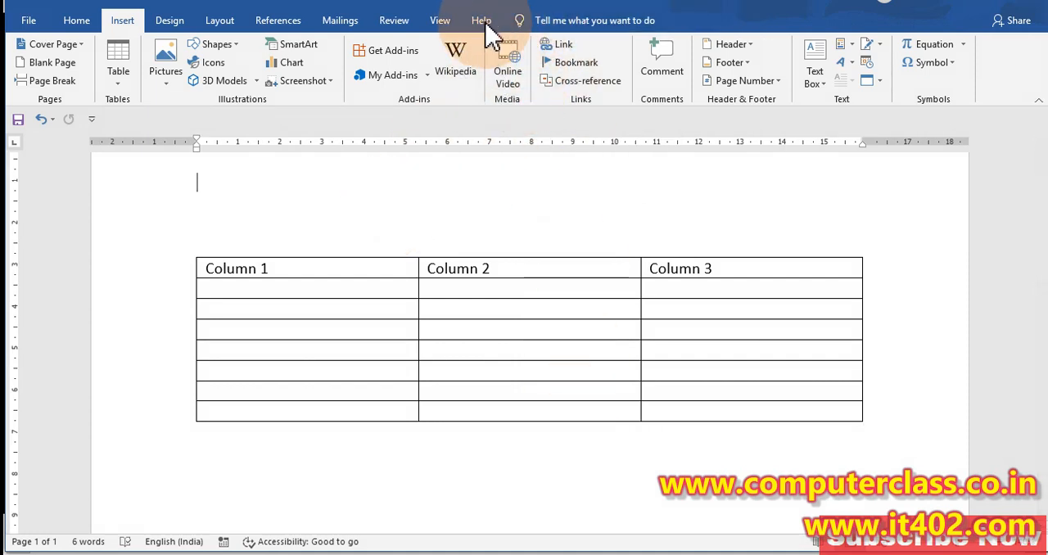
Open the table's Design commands, outline both pairs of Design and Layout headings in red, clear the outlines and leave the table
{"action": "left_click", "coordinate": [529, 330]}
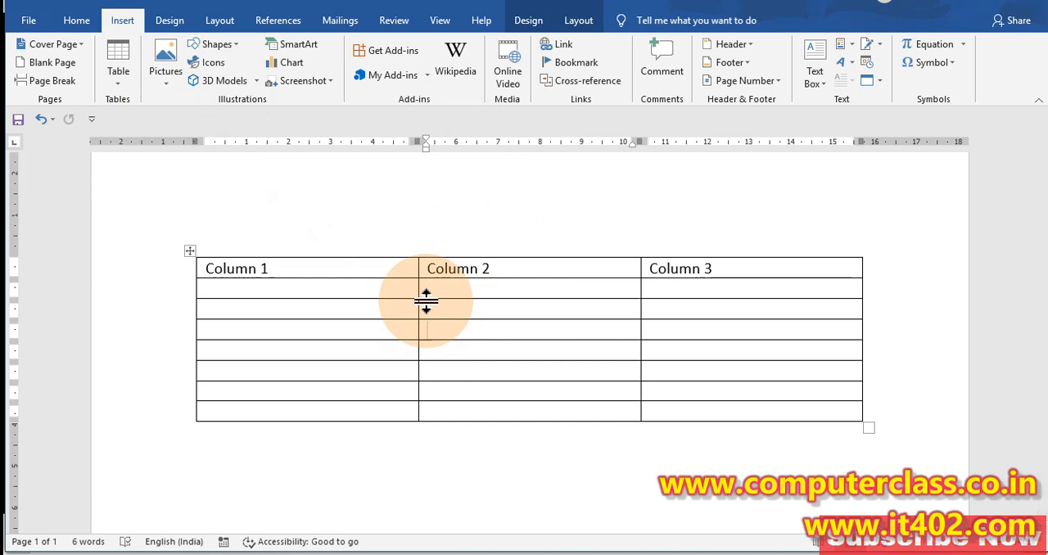
{"action": "left_click", "coordinate": [536, 24]}
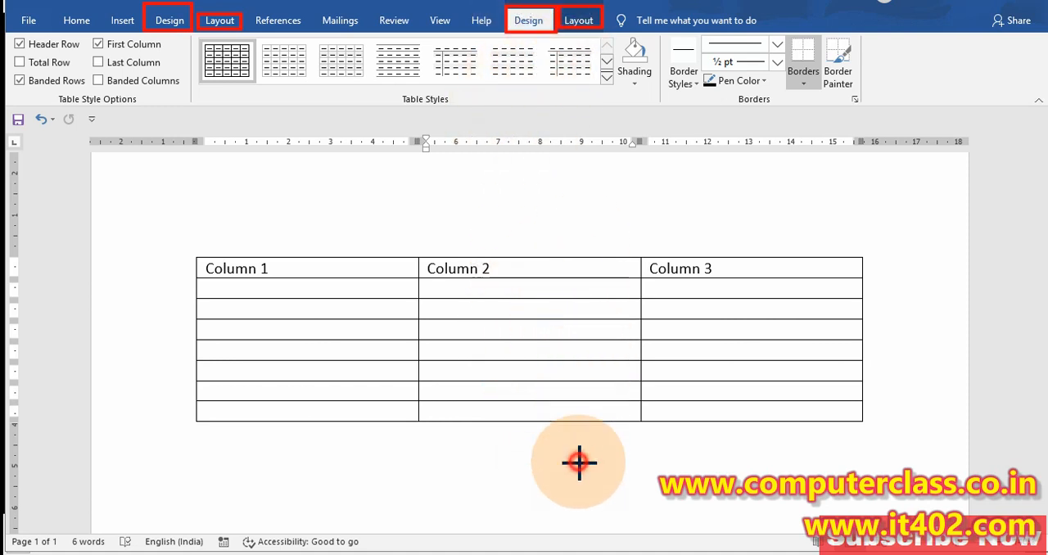
{"action": "left_click", "coordinate": [533, 458]}
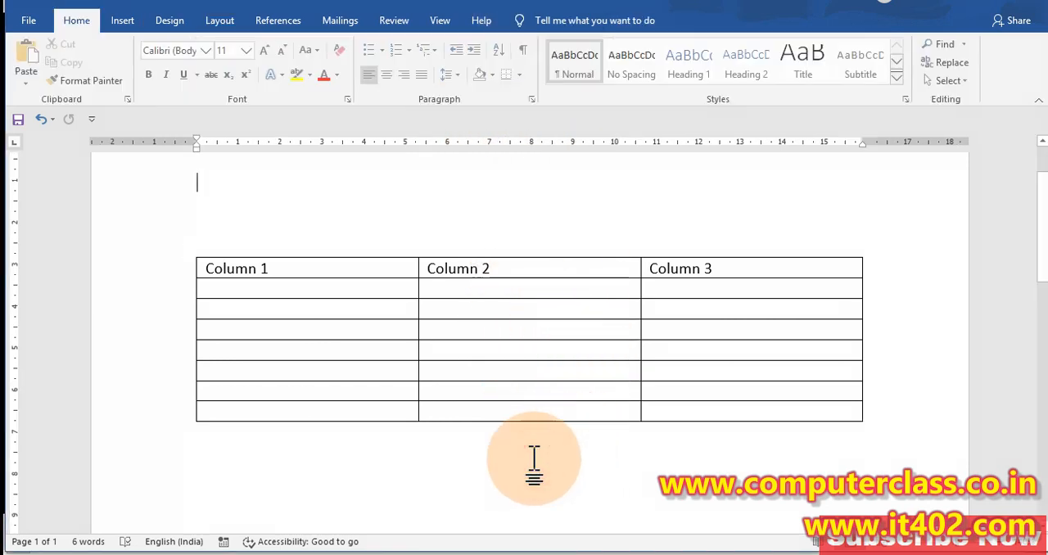
{"action": "left_click", "coordinate": [188, 162]}
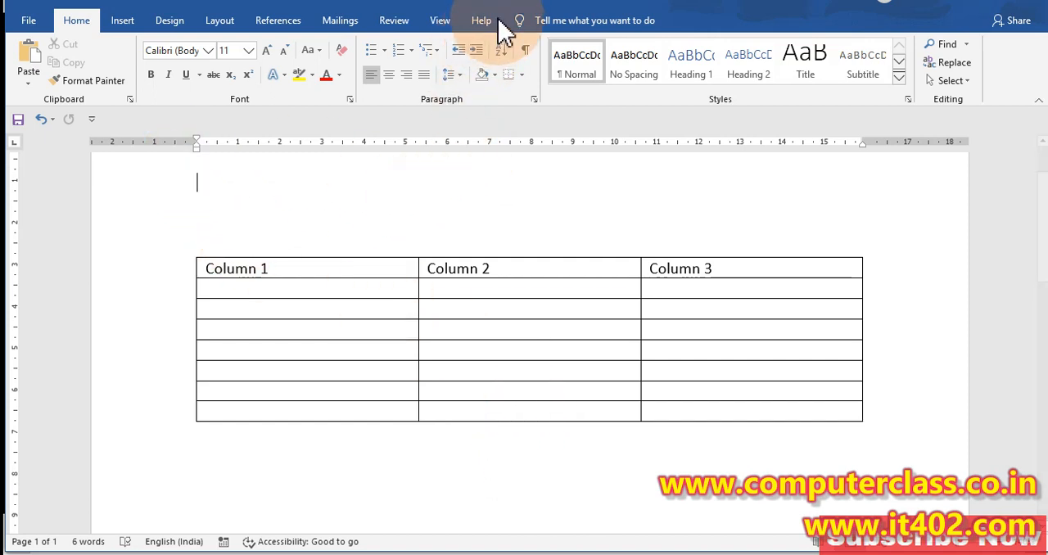
Select the whole table, examine the selection through to its lower-right corner, and deselect it
{"action": "left_click", "coordinate": [481, 331]}
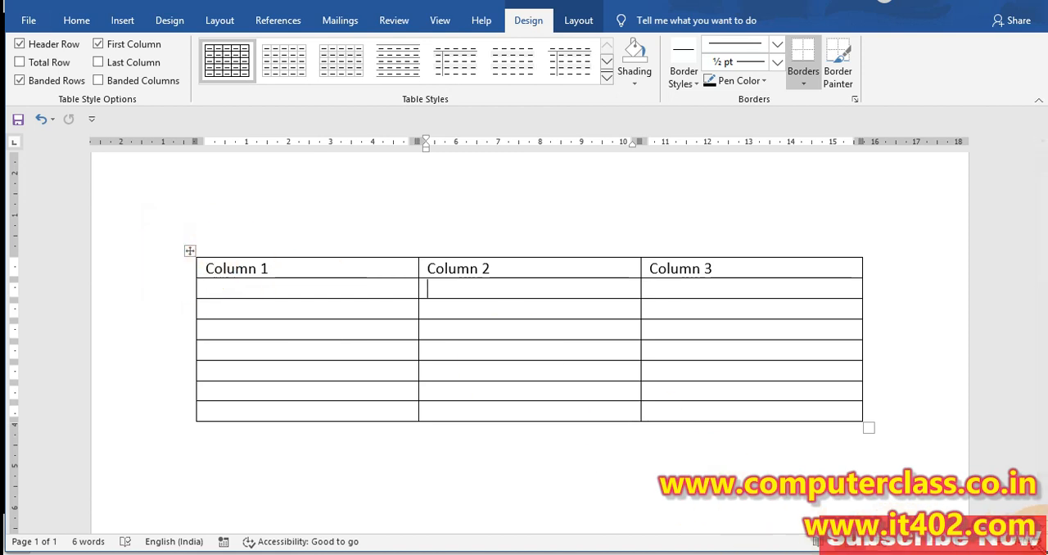
{"action": "left_click", "coordinate": [1003, 542]}
{"action": "left_click", "coordinate": [1004, 542]}
{"action": "left_click", "coordinate": [1004, 542]}
{"action": "left_click", "coordinate": [1004, 542]}
{"action": "left_click", "coordinate": [1003, 542]}
{"action": "left_click", "coordinate": [1003, 542]}
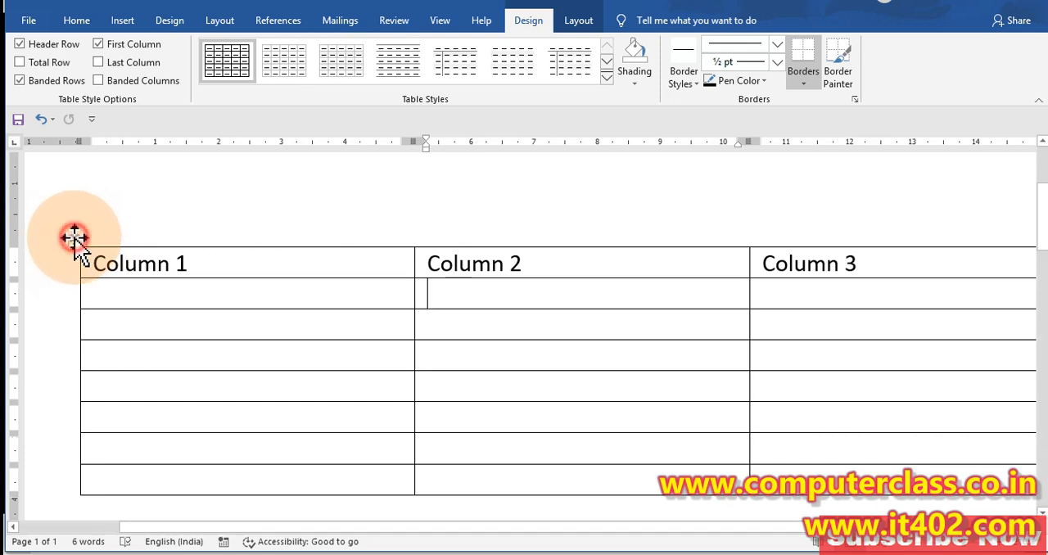
{"action": "left_click", "coordinate": [74, 237]}
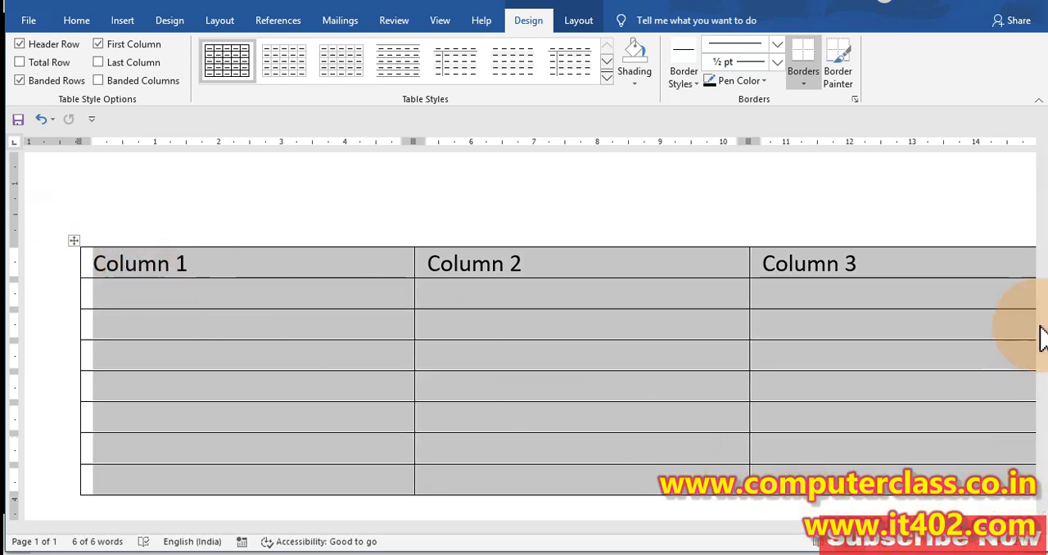
{"action": "scroll", "coordinate": [1041, 246], "scroll_direction": "down", "scroll_amount": 10}
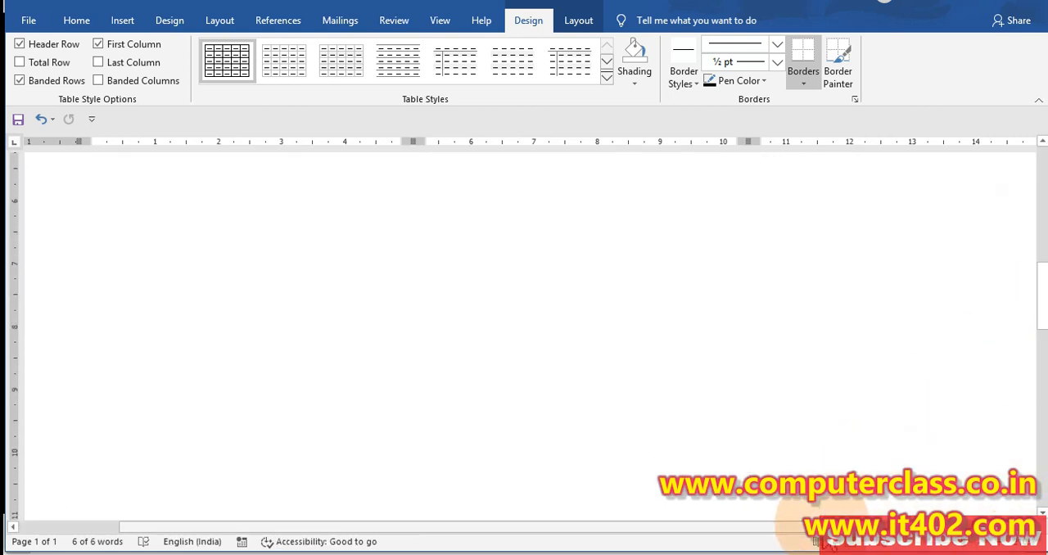
{"action": "left_click_drag", "start_coordinate": [822, 528], "coordinate": [1024, 491]}
{"action": "scroll", "coordinate": [966, 408], "scroll_direction": "up", "scroll_amount": 5}
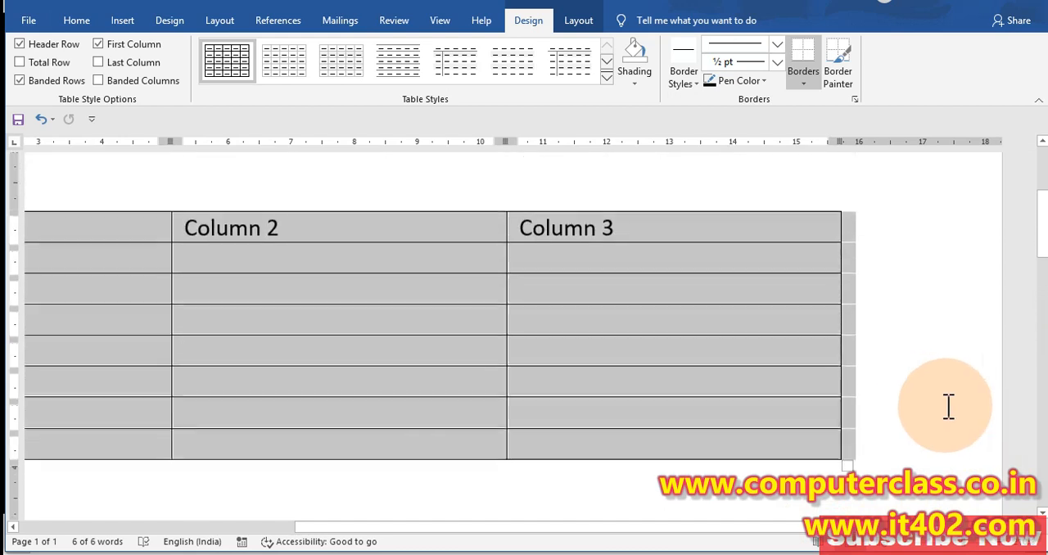
{"action": "left_click", "coordinate": [948, 407]}
Resize the whole table from its lower-right corner to about 16.7 cm wide with taller rows
{"action": "scroll", "coordinate": [891, 435], "scroll_direction": "down", "scroll_amount": 6}
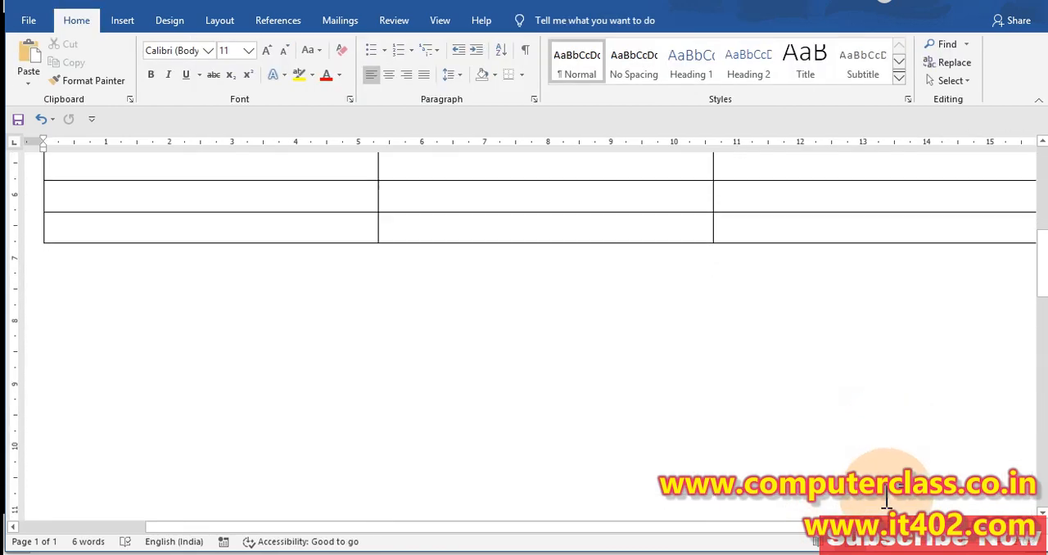
{"action": "left_click", "coordinate": [905, 546]}
{"action": "left_click", "coordinate": [905, 546]}
{"action": "left_click", "coordinate": [905, 546]}
{"action": "left_click", "coordinate": [905, 546]}
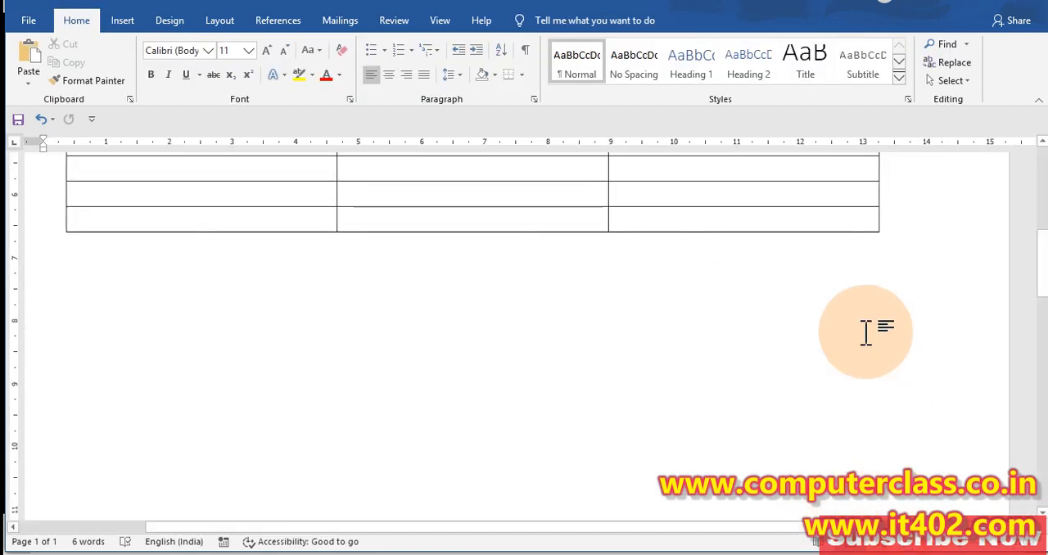
{"action": "left_click", "coordinate": [846, 217]}
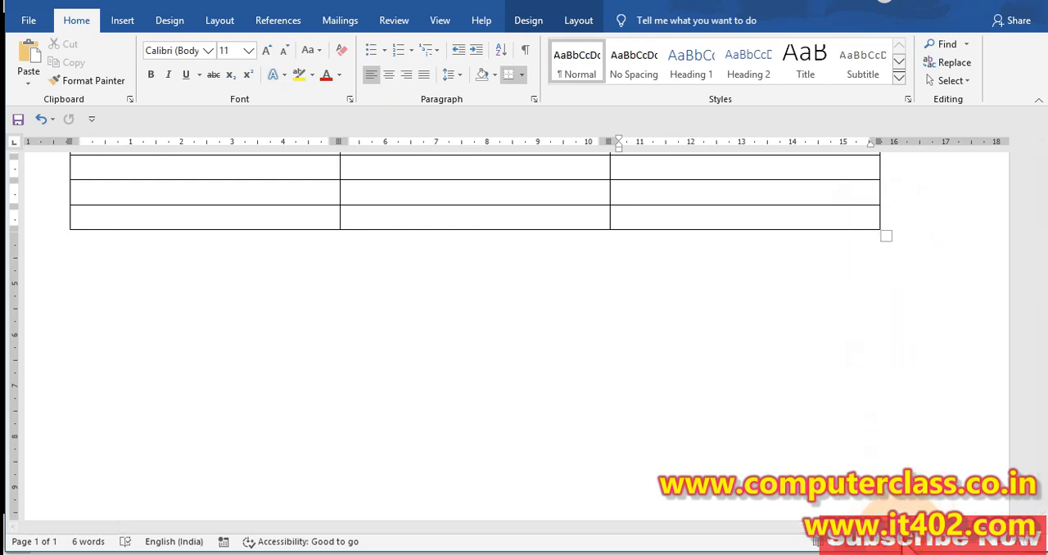
{"action": "left_click", "coordinate": [905, 546]}
{"action": "left_click", "coordinate": [905, 546]}
{"action": "left_click", "coordinate": [905, 546]}
{"action": "left_click", "coordinate": [906, 545]}
{"action": "left_click", "coordinate": [906, 546]}
{"action": "scroll", "coordinate": [835, 388], "scroll_direction": "up", "scroll_amount": 4}
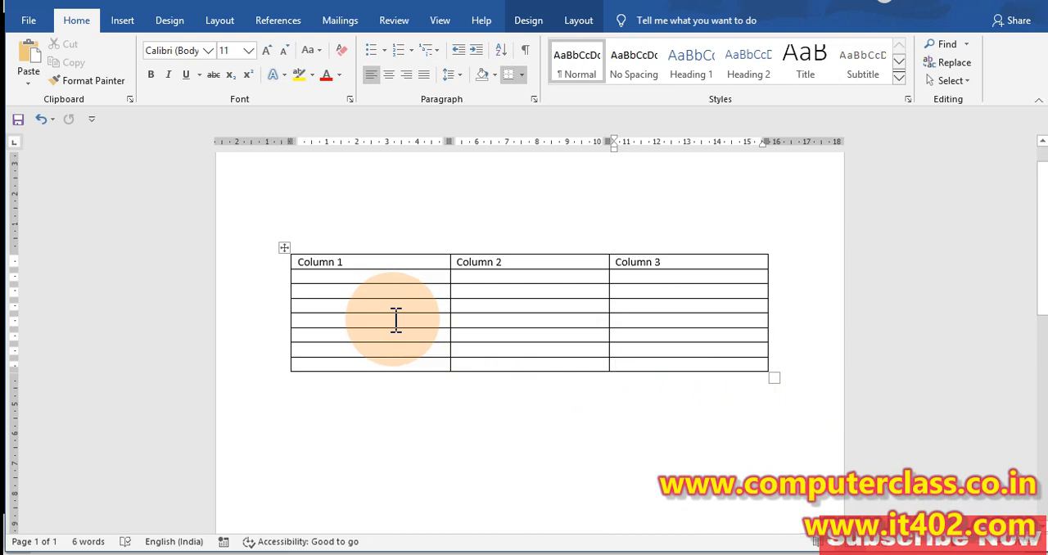
{"action": "left_click_drag", "start_coordinate": [769, 381], "coordinate": [741, 271]}
{"action": "left_click_drag", "start_coordinate": [743, 481], "coordinate": [795, 451]}
{"action": "scroll", "coordinate": [505, 381], "scroll_direction": "up", "scroll_amount": 3}
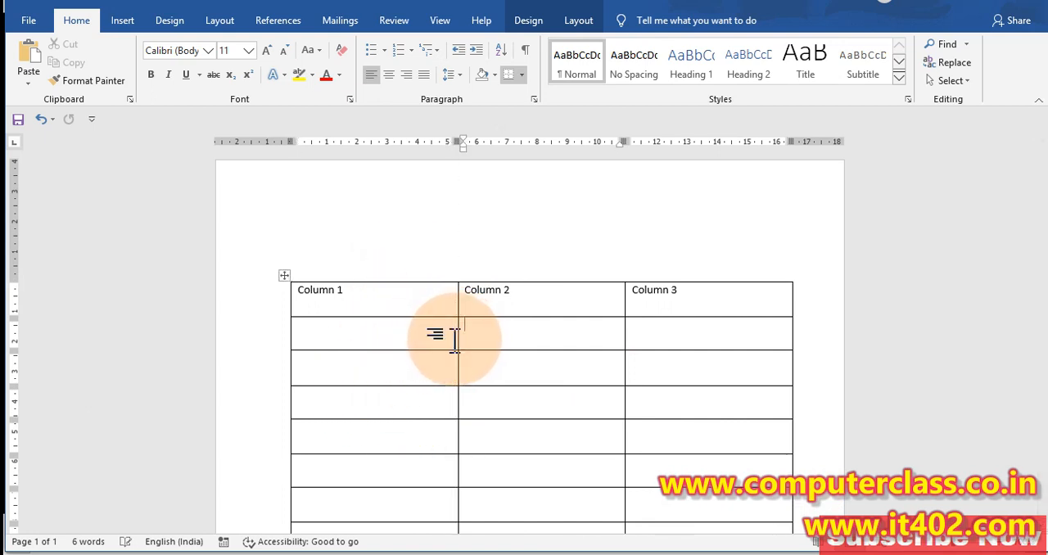
Try narrowing the Column 1 and Column 2 columns to about their heading widths, and undo both changes
{"action": "left_click_drag", "start_coordinate": [458, 341], "coordinate": [350, 346]}
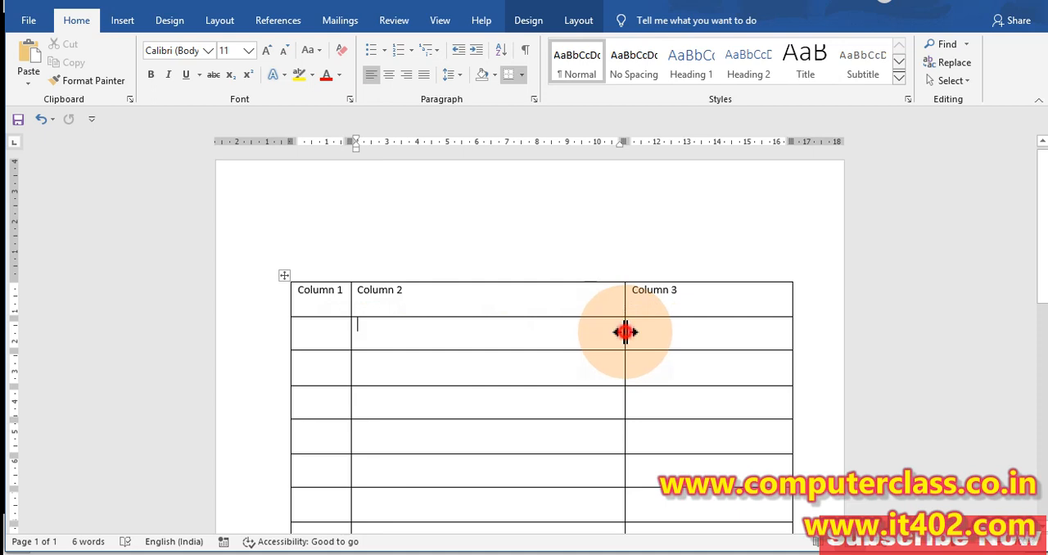
{"action": "left_click_drag", "start_coordinate": [624, 331], "coordinate": [415, 345]}
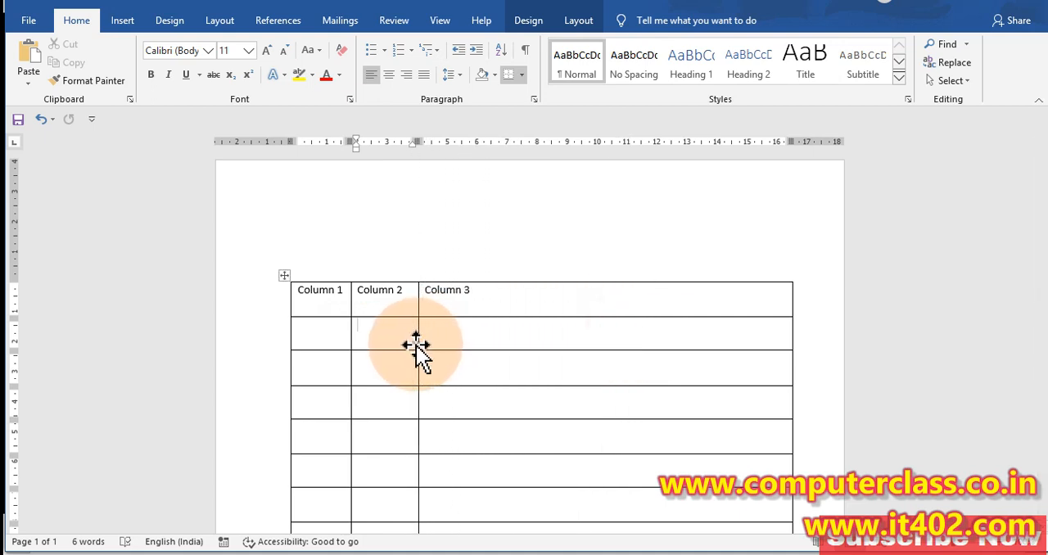
{"action": "key", "text": "ctrl+z"}
{"action": "key", "text": "ctrl+z"}
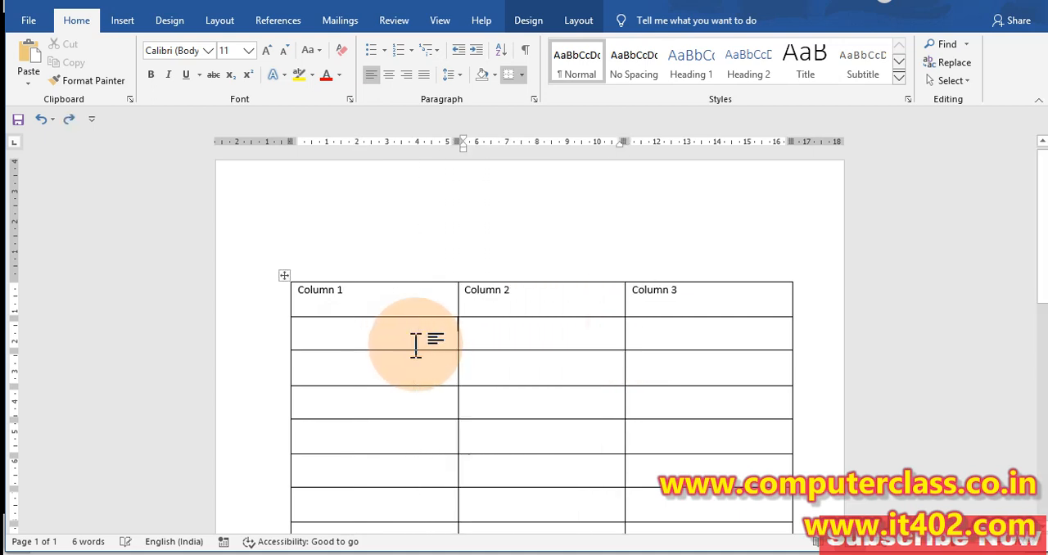
Shrink the whole table from its lower-right corner to about 14 cm wide with shorter rows
{"action": "scroll", "coordinate": [639, 410], "scroll_direction": "down", "scroll_amount": 3}
{"action": "left_click_drag", "start_coordinate": [798, 447], "coordinate": [722, 340]}
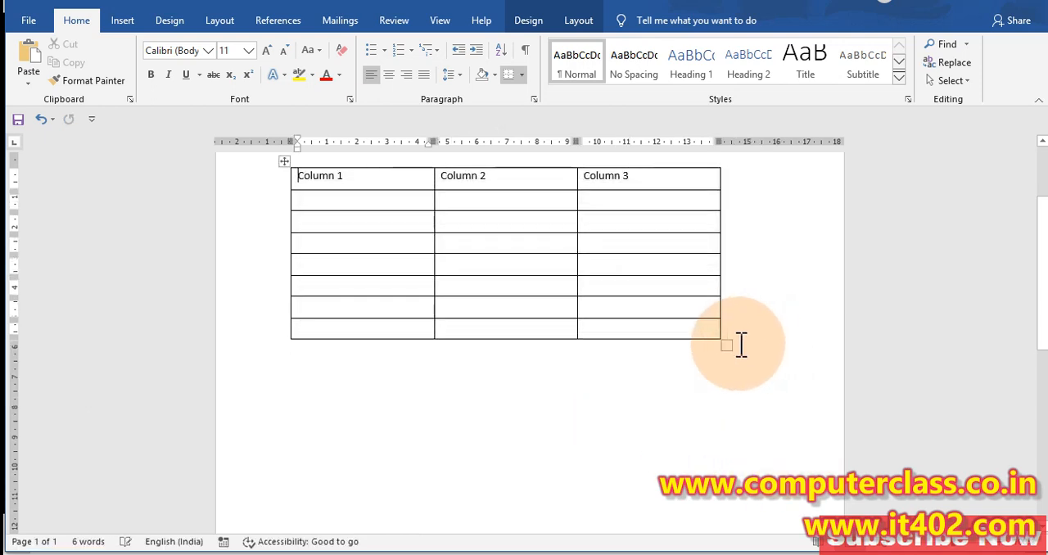
{"action": "scroll", "coordinate": [524, 309], "scroll_direction": "up", "scroll_amount": 3}
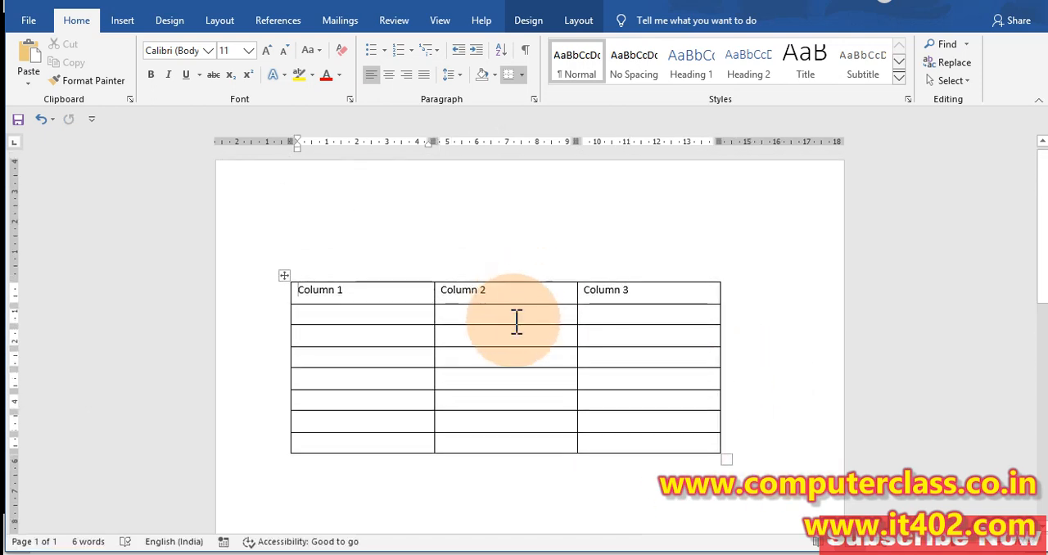
Select the whole table and show its Design commands, outlining the Table Styles group in red and clearing the outline
{"action": "left_click", "coordinate": [288, 273]}
{"action": "left_click", "coordinate": [538, 23]}
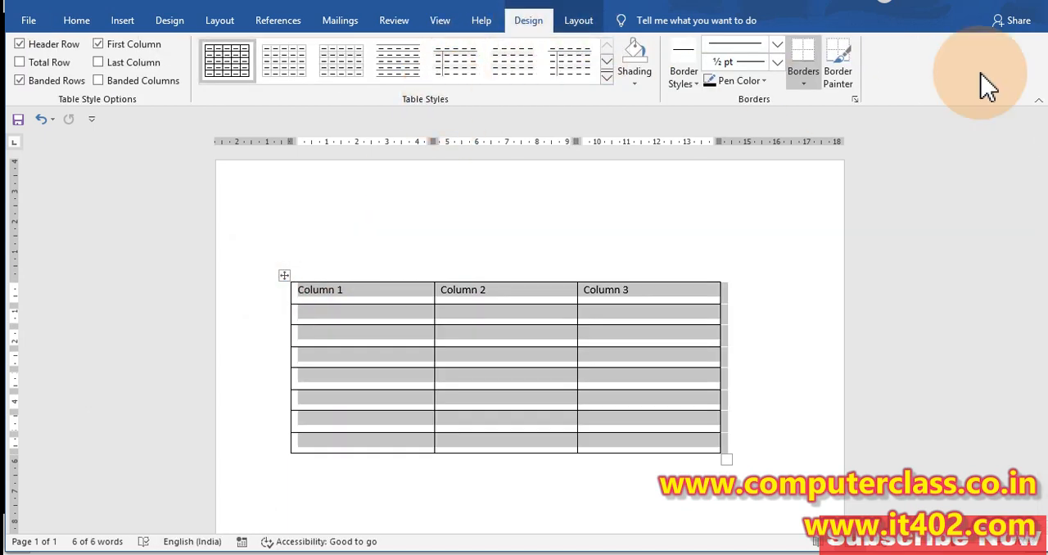
{"action": "left_click", "coordinate": [1026, 1]}
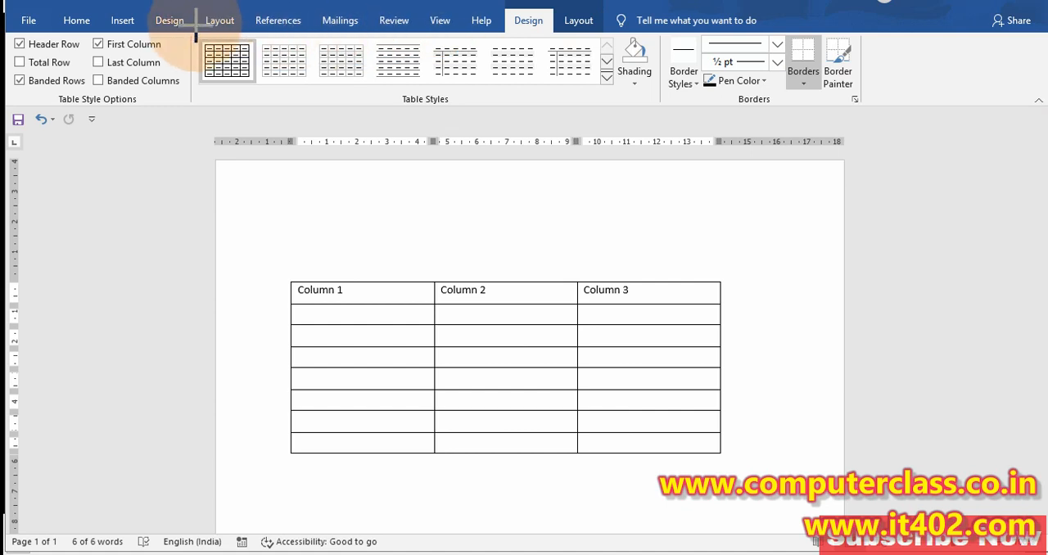
{"action": "left_click_drag", "start_coordinate": [192, 30], "coordinate": [611, 102]}
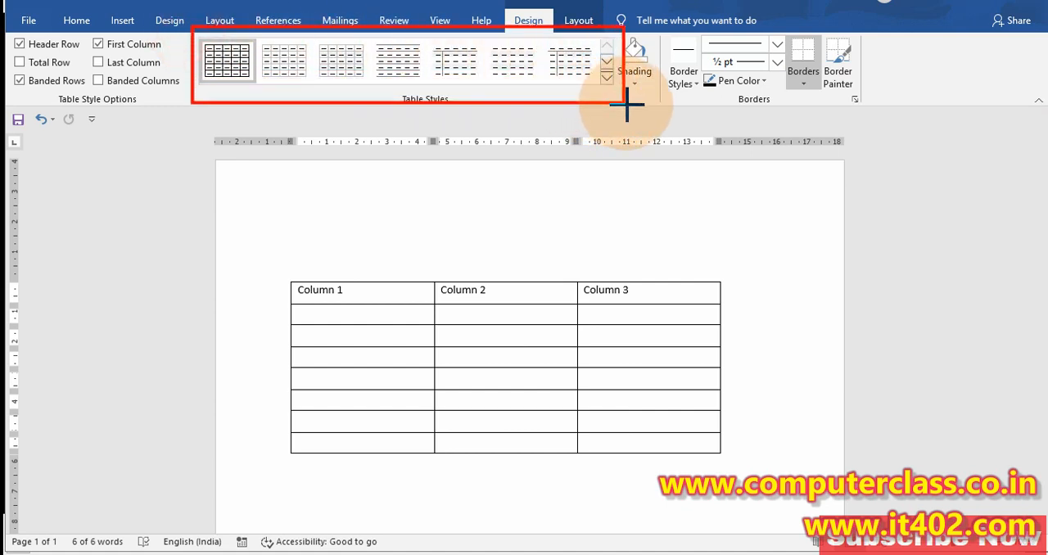
{"action": "key", "text": "Escape"}
{"action": "left_click", "coordinate": [416, 339]}
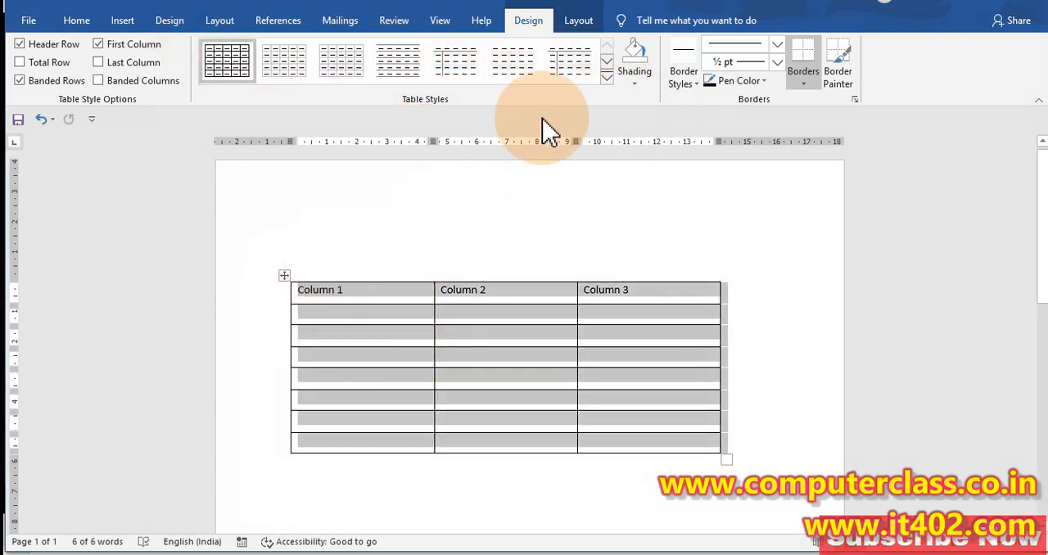
Apply the gold Grid Tables style with a solid header and banded rows, and try its green and blue variants
{"action": "left_click", "coordinate": [607, 77]}
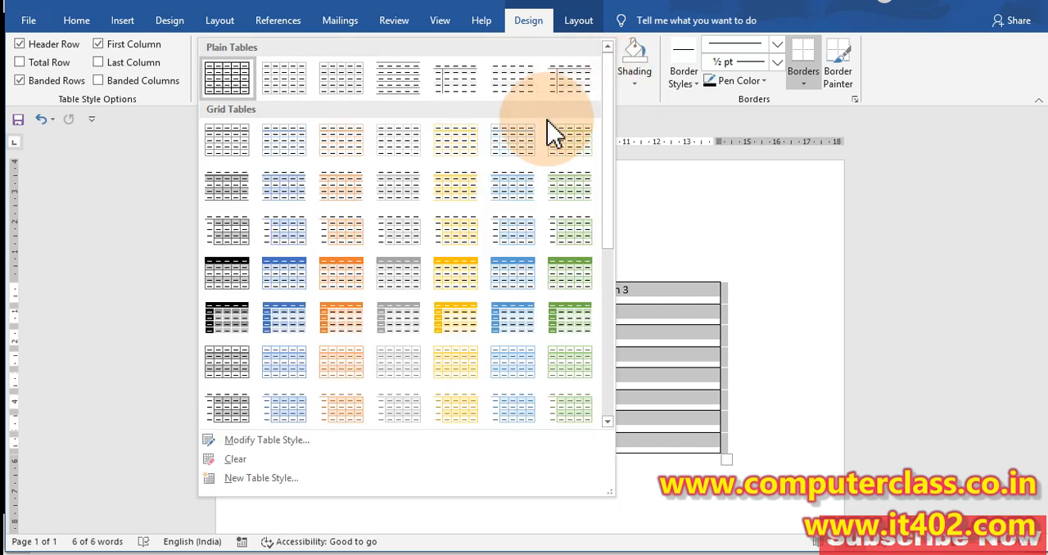
{"action": "left_click", "coordinate": [444, 274]}
{"action": "left_click", "coordinate": [545, 345]}
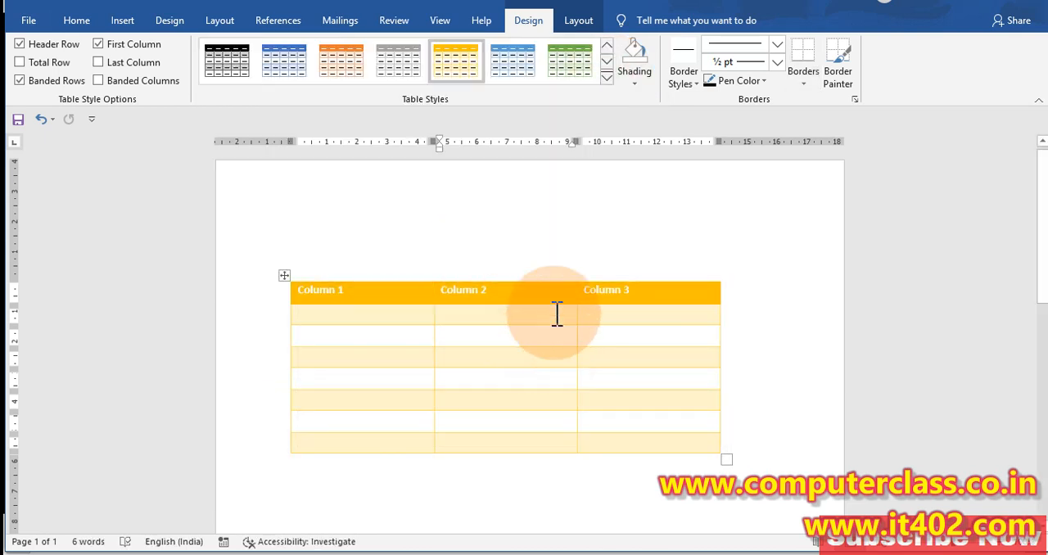
{"action": "left_click", "coordinate": [573, 62]}
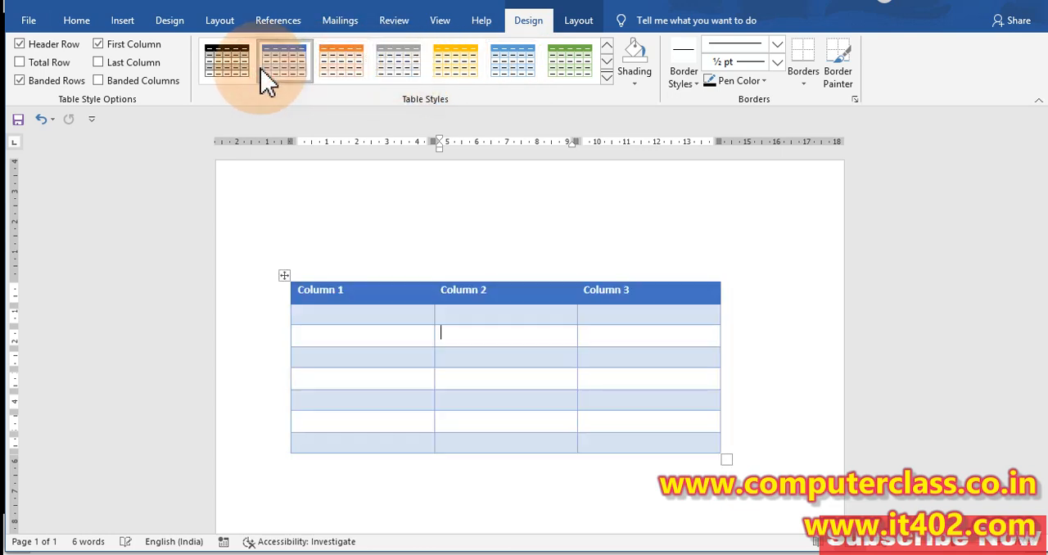
Apply the Plain Tables style with black gridlines and shade the Column 1 to Column 3 header row yellow
{"action": "left_click", "coordinate": [610, 79]}
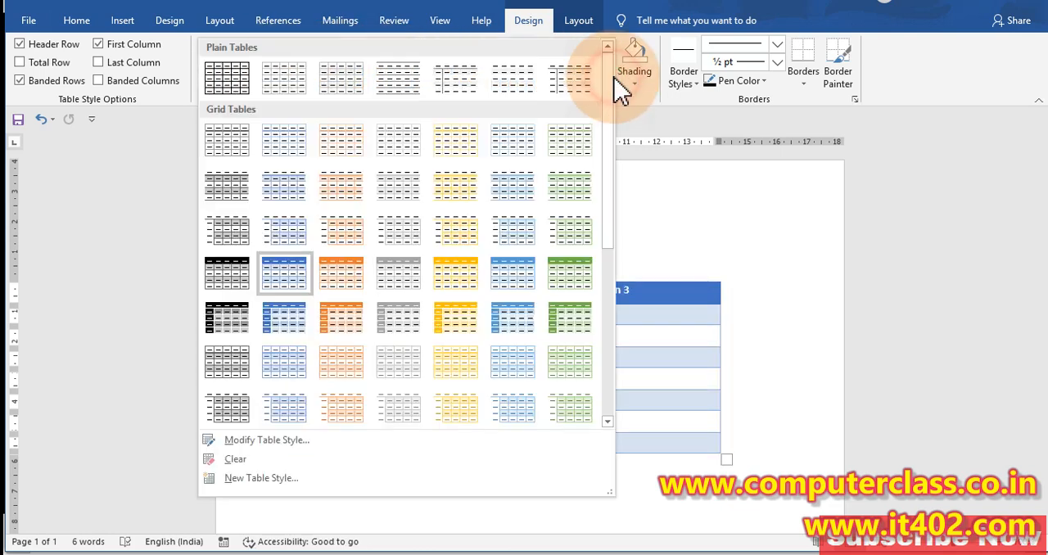
{"action": "left_click", "coordinate": [231, 79]}
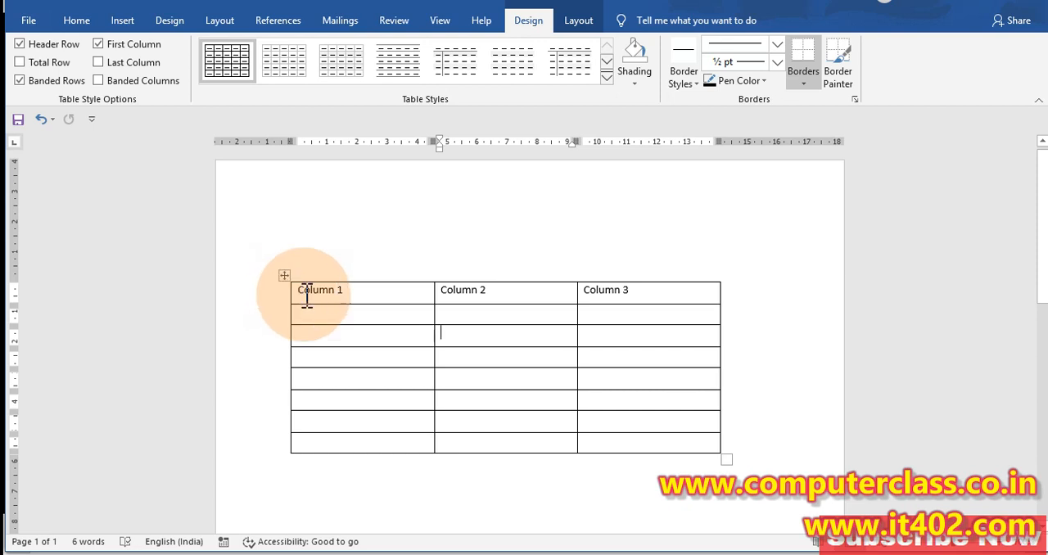
{"action": "left_click_drag", "start_coordinate": [305, 297], "coordinate": [713, 298]}
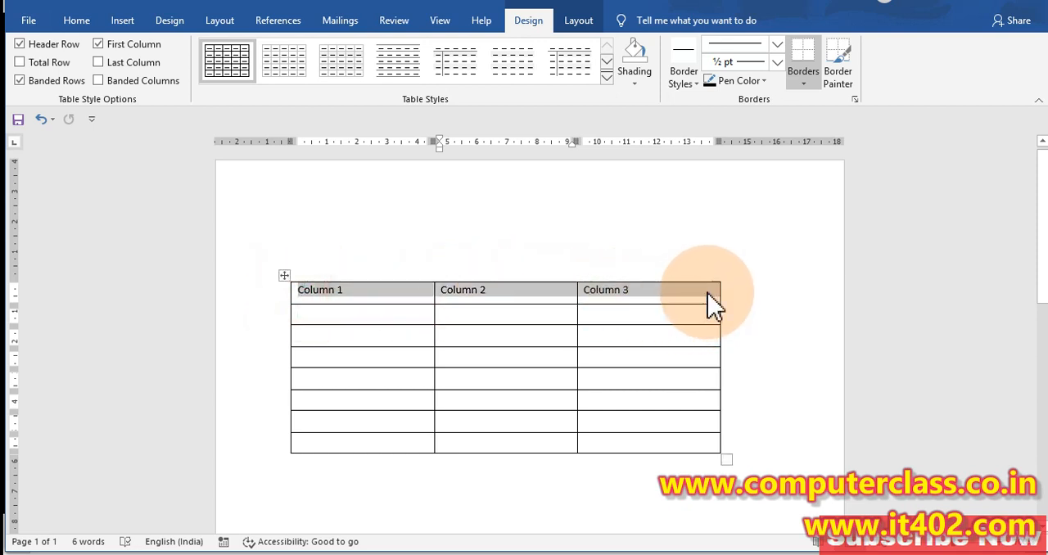
{"action": "left_click", "coordinate": [635, 82]}
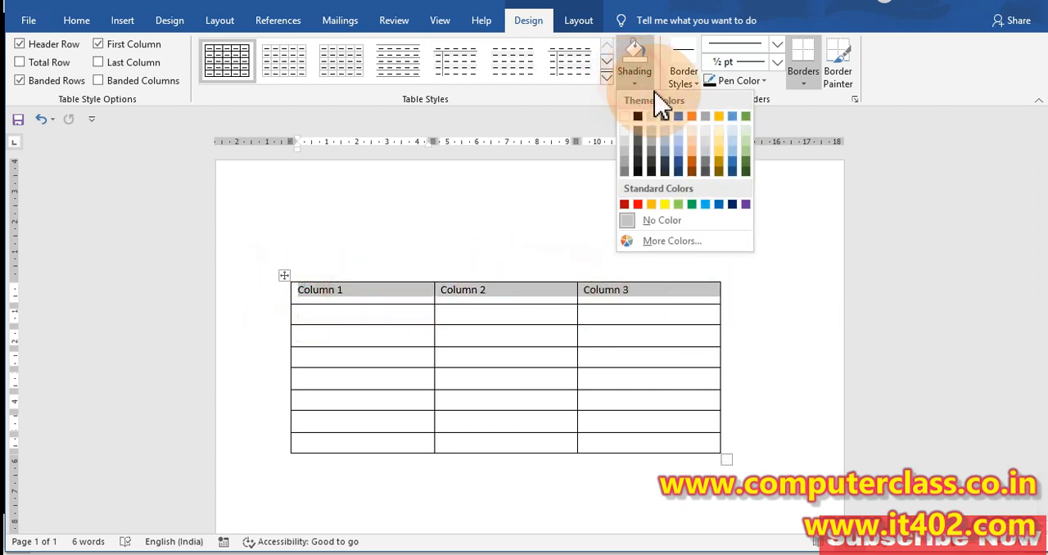
{"action": "left_click", "coordinate": [666, 205]}
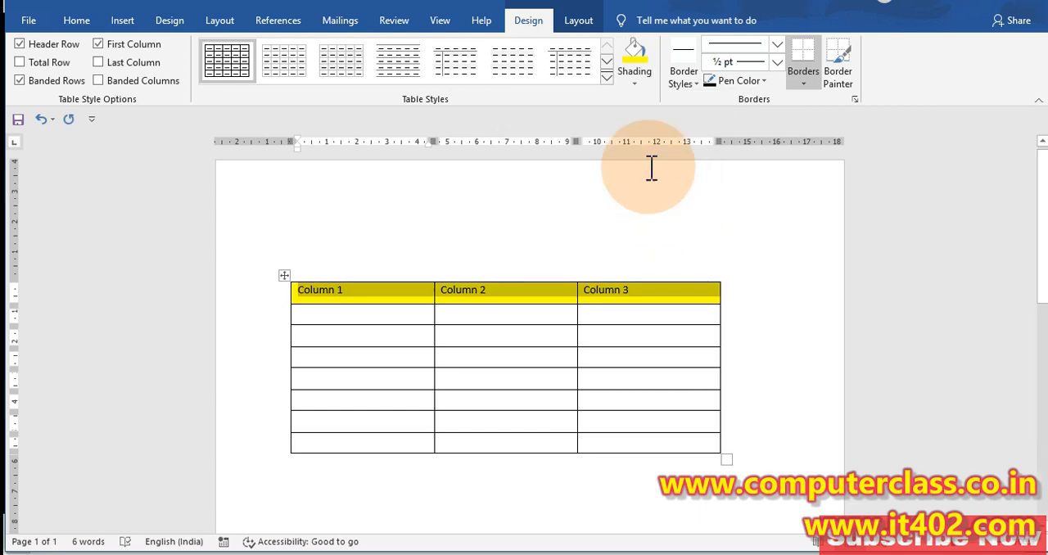
Shade all the empty rows below the header red
{"action": "left_click", "coordinate": [578, 357]}
{"action": "left_click", "coordinate": [393, 319]}
{"action": "mouse_move", "coordinate": [393, 318]}
{"action": "left_mouse_down"}
{"action": "mouse_move", "coordinate": [627, 390]}
{"action": "mouse_move", "coordinate": [667, 433]}
{"action": "left_mouse_up"}
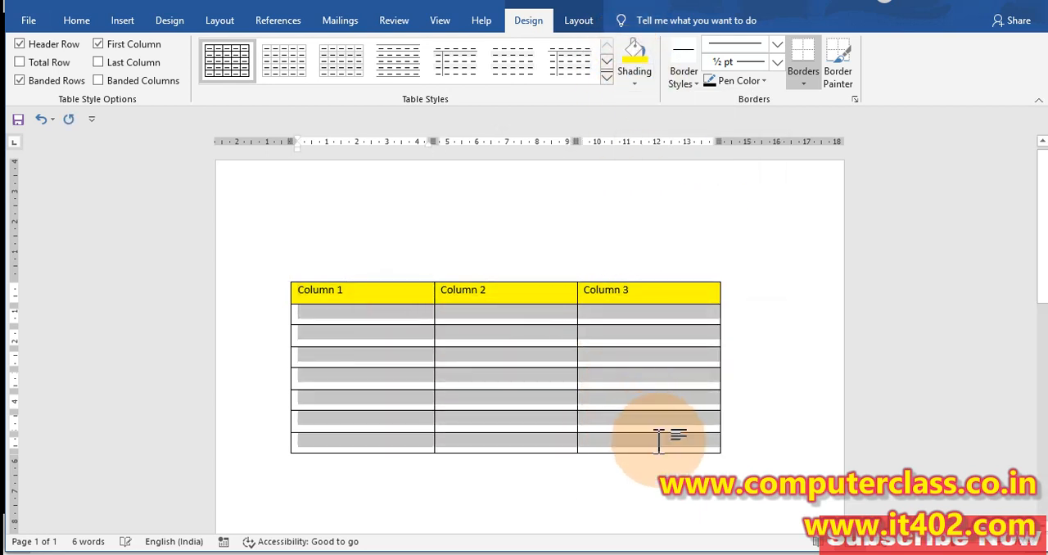
{"action": "left_click", "coordinate": [641, 85]}
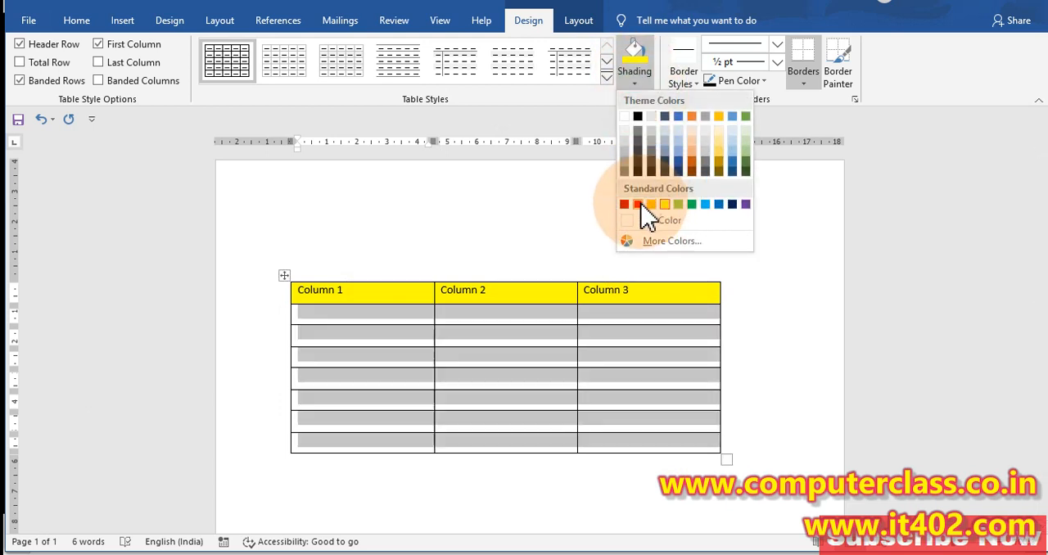
{"action": "left_click", "coordinate": [638, 205]}
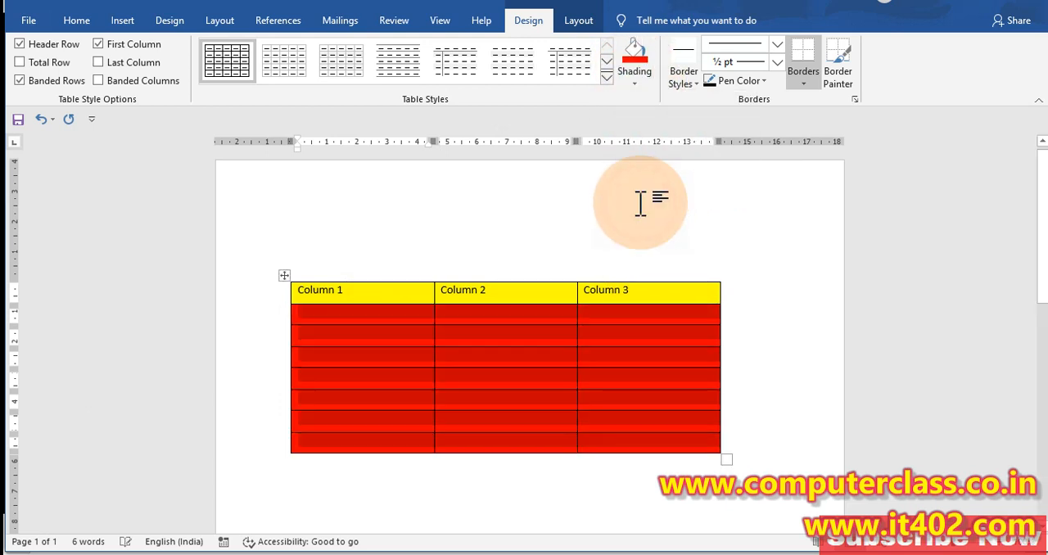
Remove the shading from the whole table by setting it to No Color
{"action": "left_click", "coordinate": [286, 276]}
{"action": "left_click", "coordinate": [634, 68]}
{"action": "left_click", "coordinate": [668, 229]}
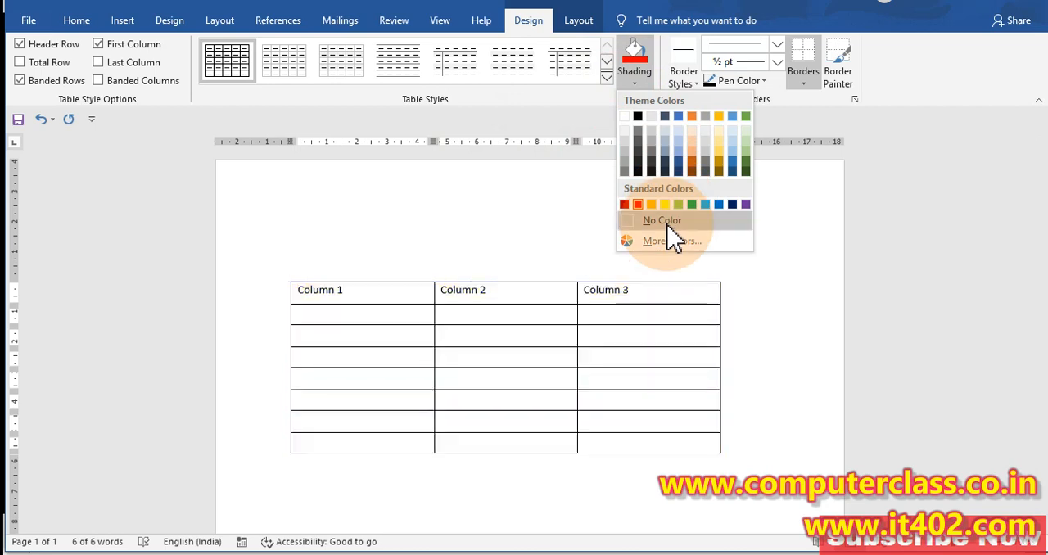
{"action": "left_click", "coordinate": [668, 223]}
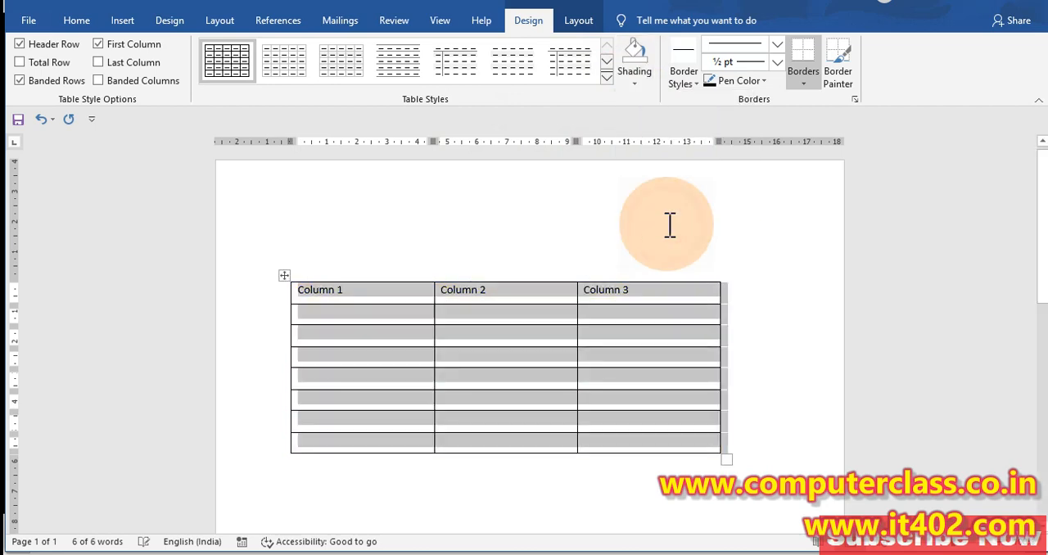
Try the gold Grid Tables style with a solid header, and the borderless Plain Tables style with banded rows
{"action": "left_click", "coordinate": [607, 77]}
{"action": "left_click", "coordinate": [475, 262]}
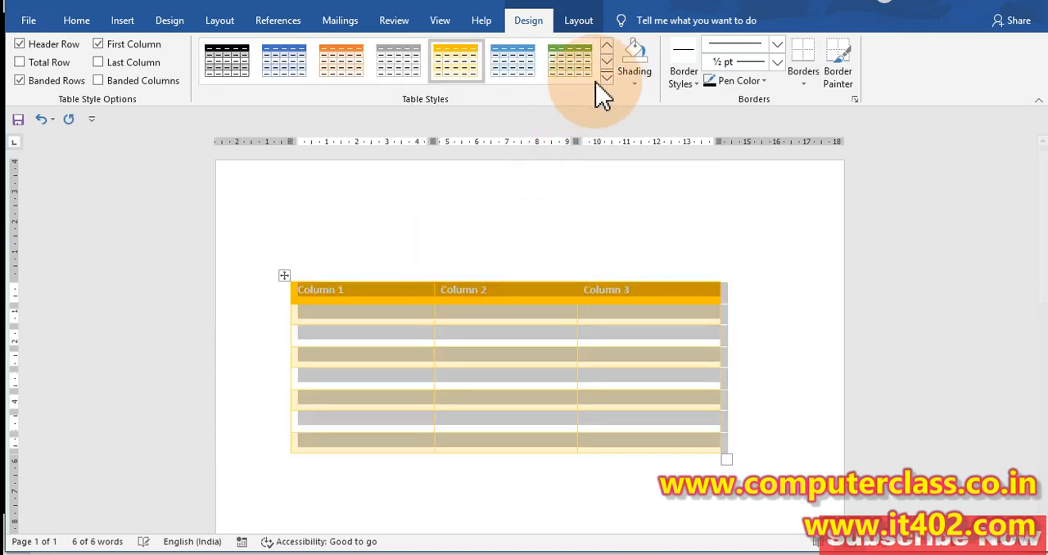
{"action": "left_click", "coordinate": [604, 79]}
{"action": "left_click", "coordinate": [520, 87]}
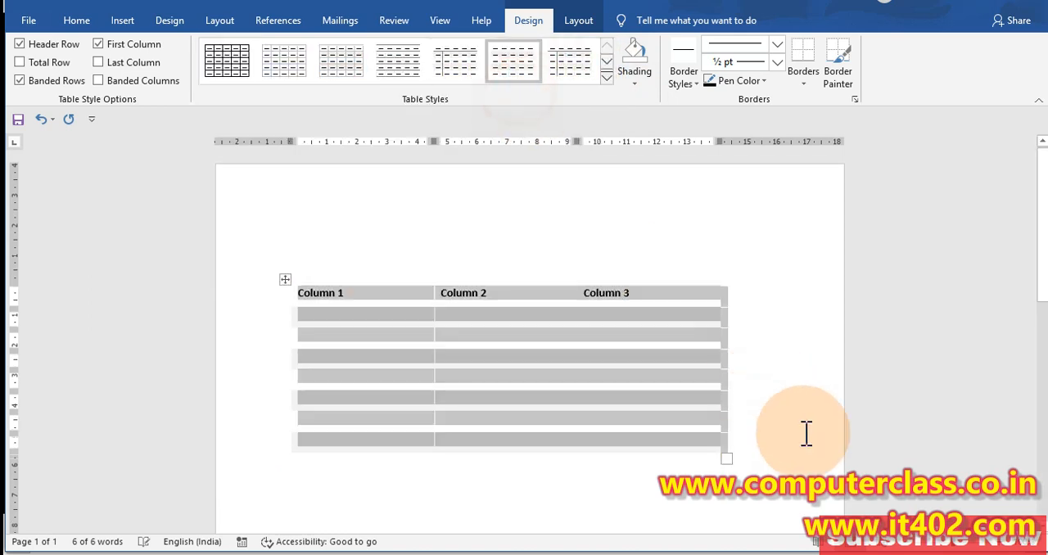
{"action": "left_click", "coordinate": [805, 433]}
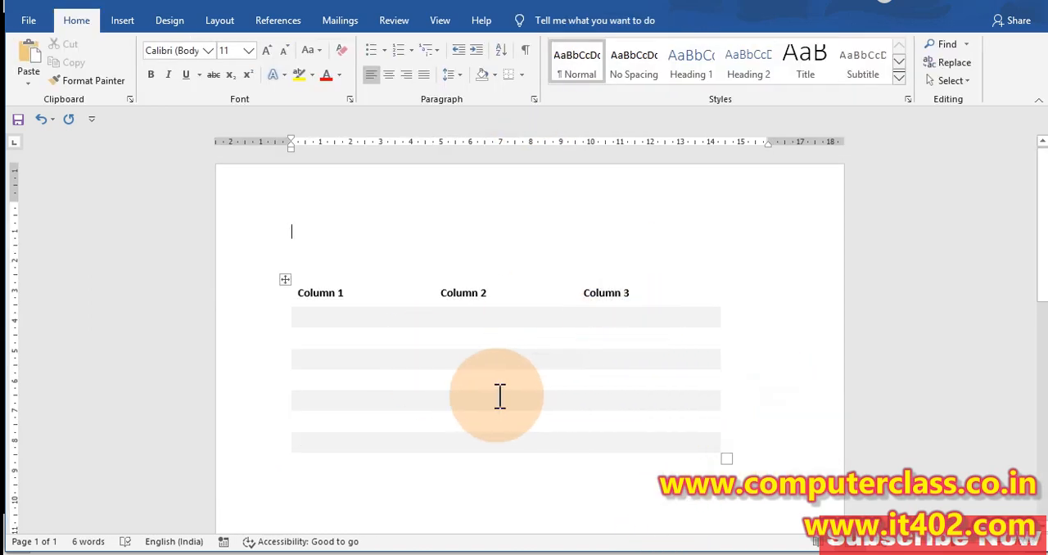
{"action": "left_click", "coordinate": [291, 283]}
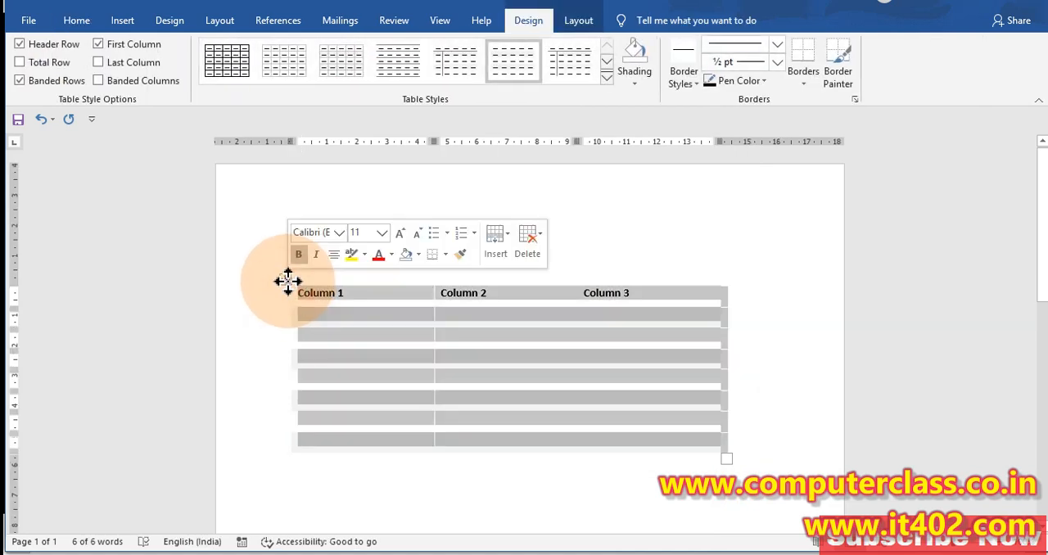
{"action": "left_click", "coordinate": [772, 330]}
{"action": "scroll", "coordinate": [776, 355], "scroll_direction": "down", "scroll_amount": 2}
{"action": "scroll", "coordinate": [774, 355], "scroll_direction": "up", "scroll_amount": 1}
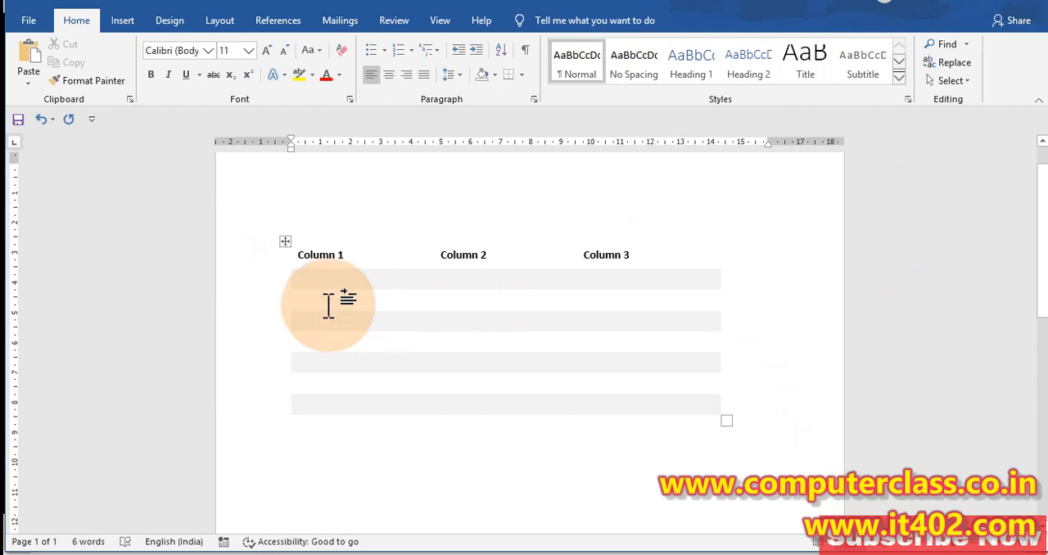
Select the whole table and try two blue Grid Tables styles, one with an unfilled header and one with a solid header
{"action": "mouse_move", "coordinate": [287, 267]}
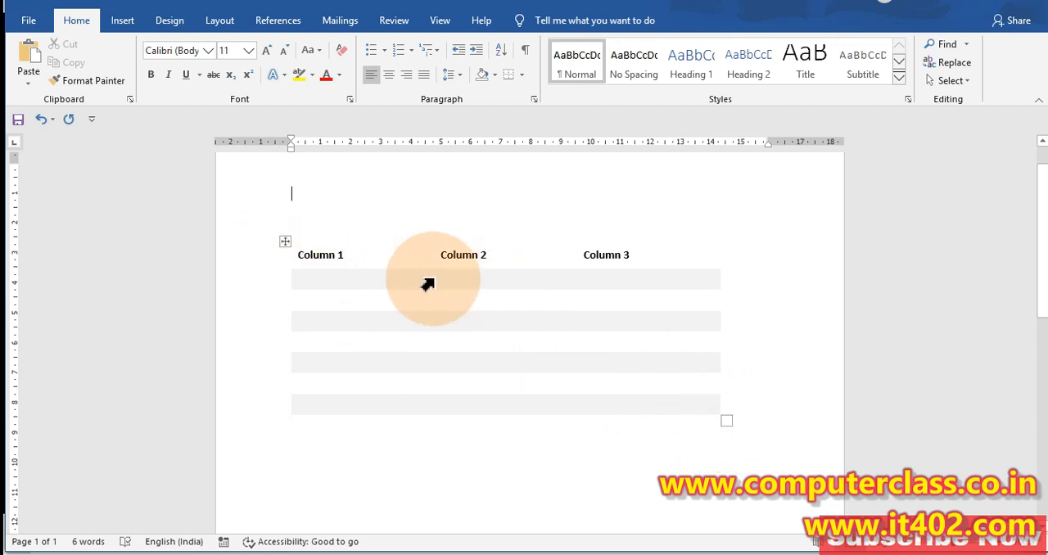
{"action": "left_click", "coordinate": [285, 241]}
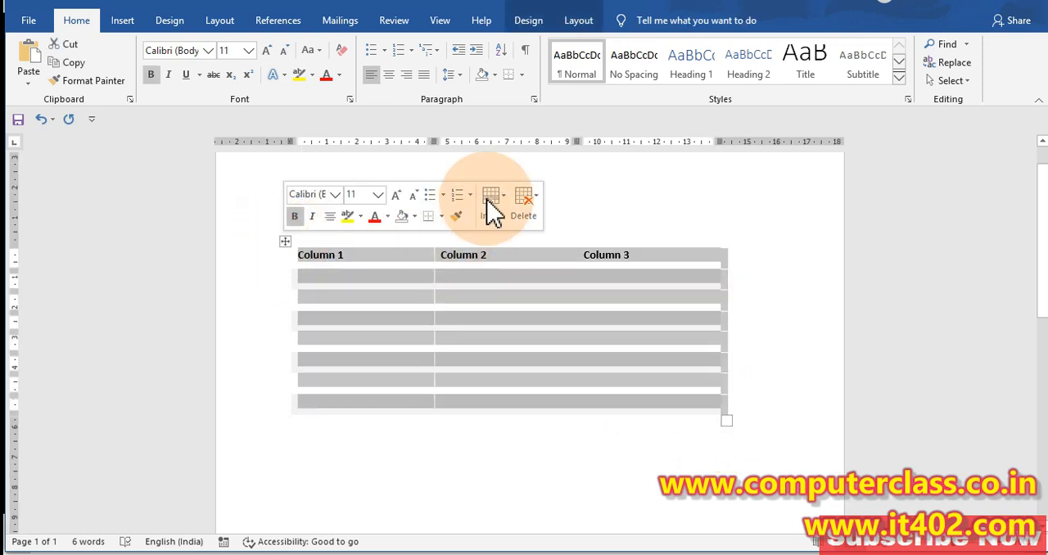
{"action": "left_click", "coordinate": [529, 24]}
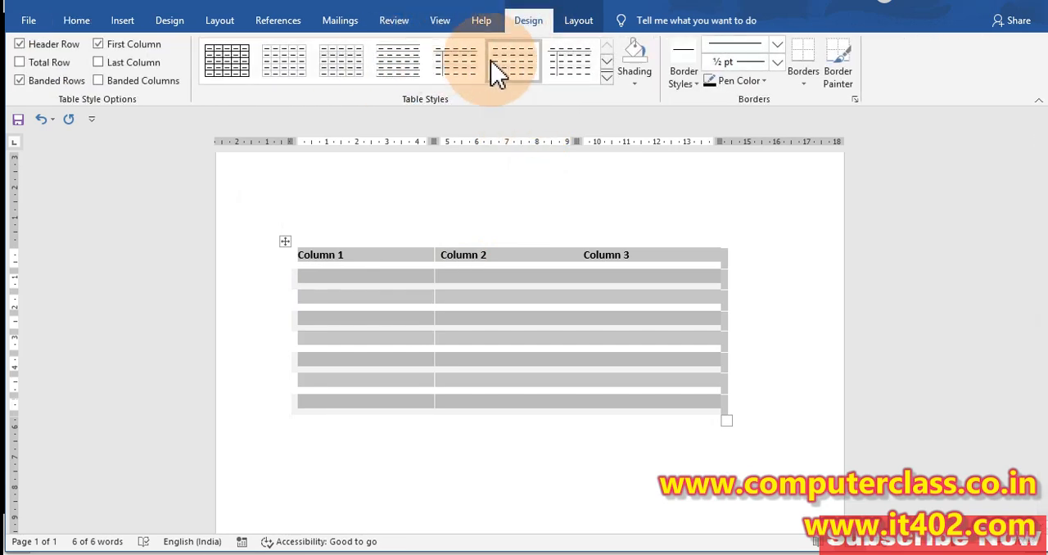
{"action": "left_click", "coordinate": [608, 90]}
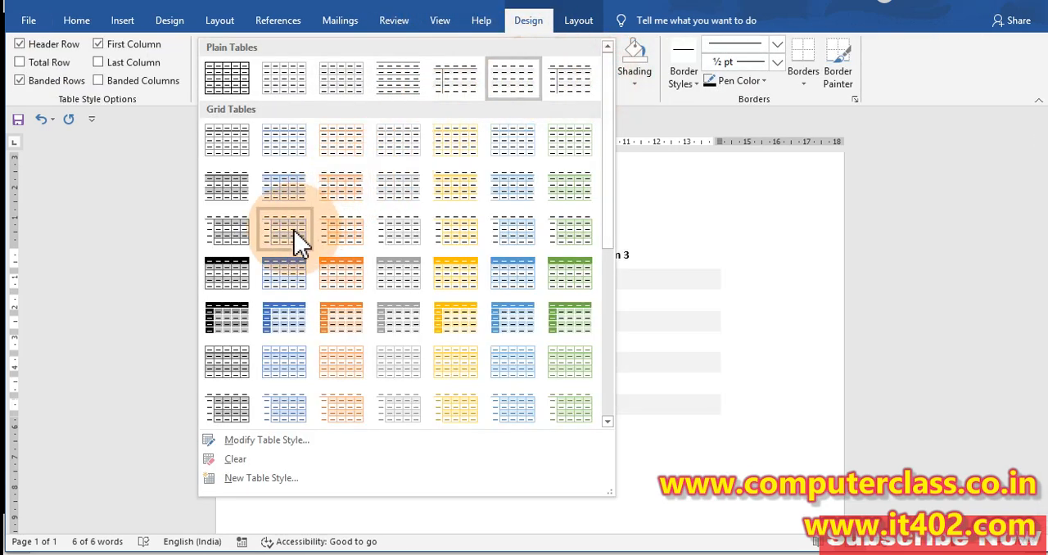
{"action": "left_click", "coordinate": [294, 237]}
{"action": "left_click", "coordinate": [607, 77]}
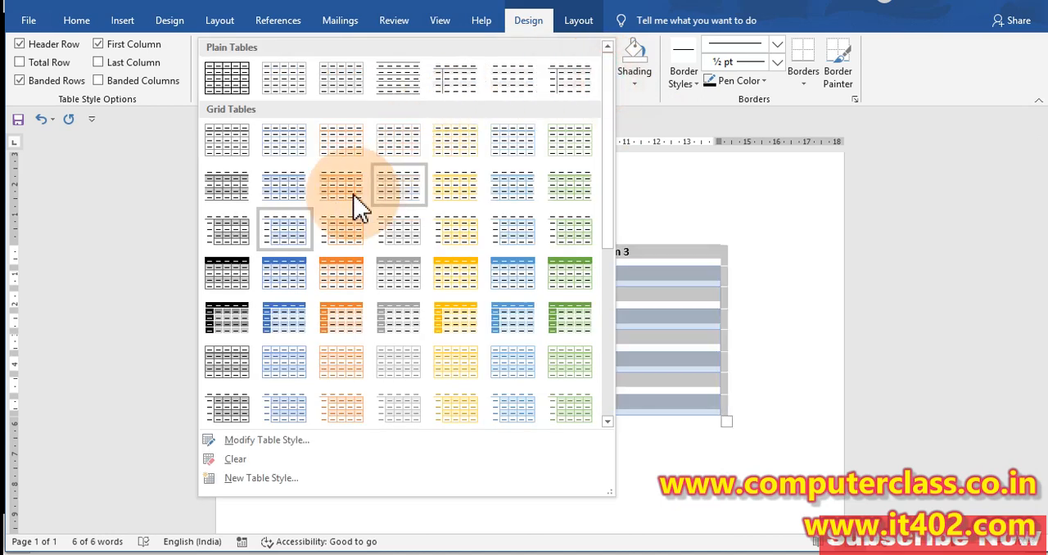
{"action": "left_click", "coordinate": [295, 283]}
Apply the Plain Tables style with black gridlines around every cell to the whole table
{"action": "left_click", "coordinate": [606, 79]}
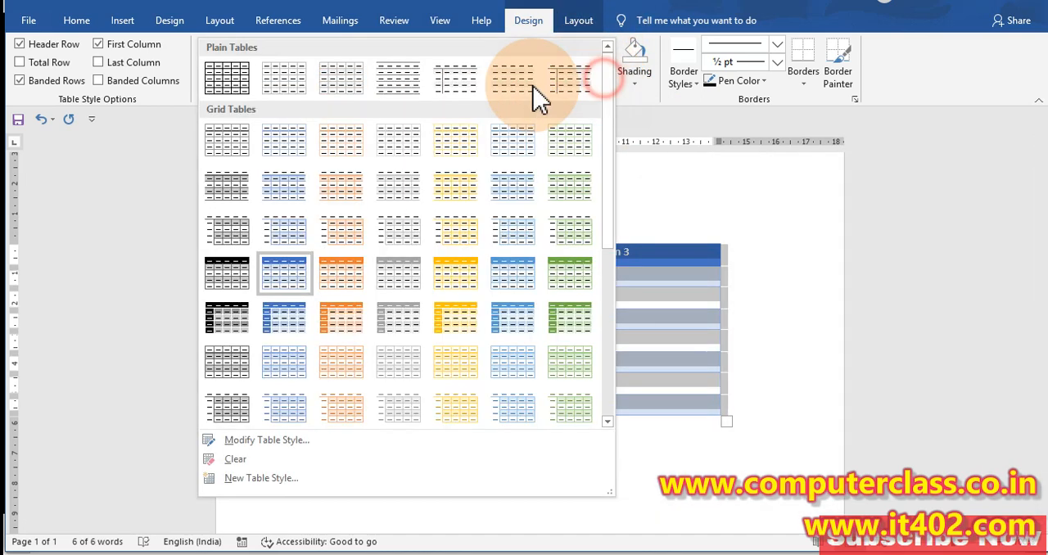
{"action": "left_click", "coordinate": [223, 82]}
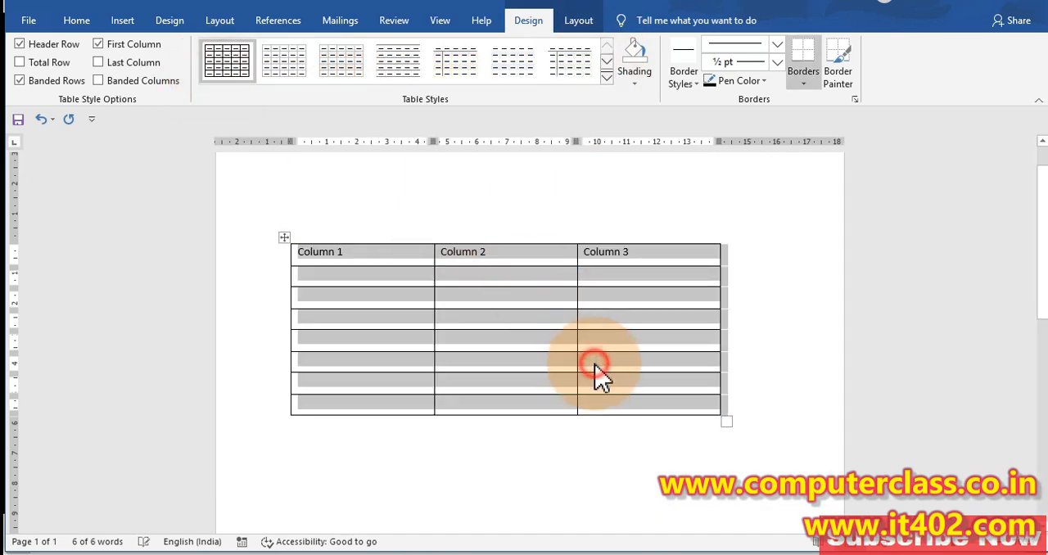
{"action": "left_click", "coordinate": [595, 366]}
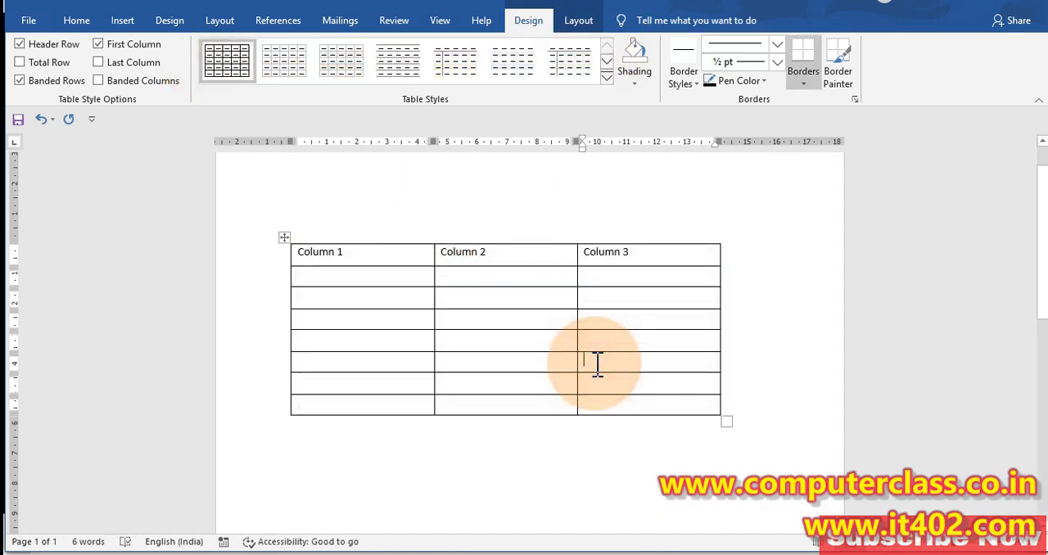
{"action": "left_click", "coordinate": [284, 235]}
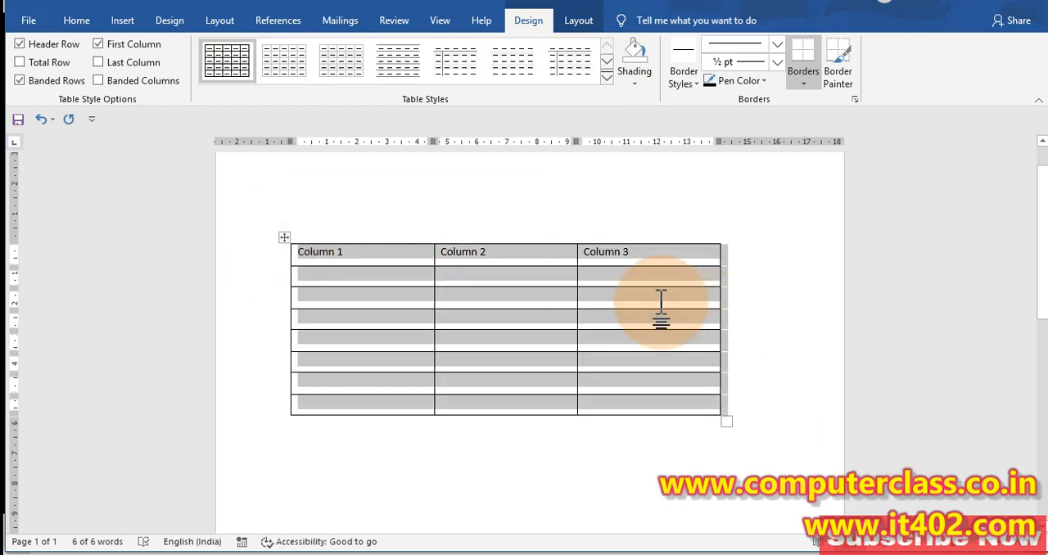
{"action": "left_click", "coordinate": [573, 335]}
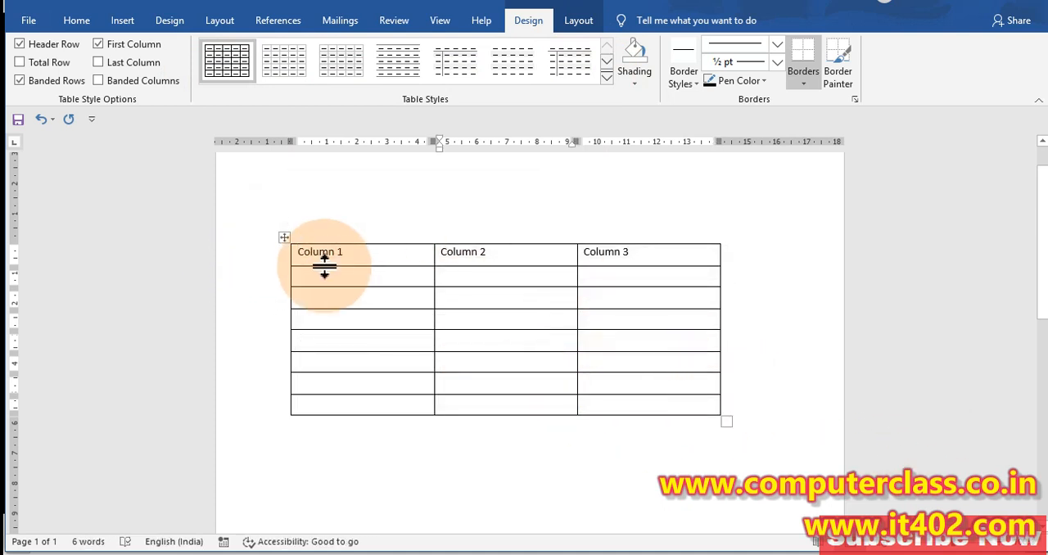
Select the table and pick the blue double-line ½ pt border style, leaving the Border Painter without painting
{"action": "left_click", "coordinate": [286, 239]}
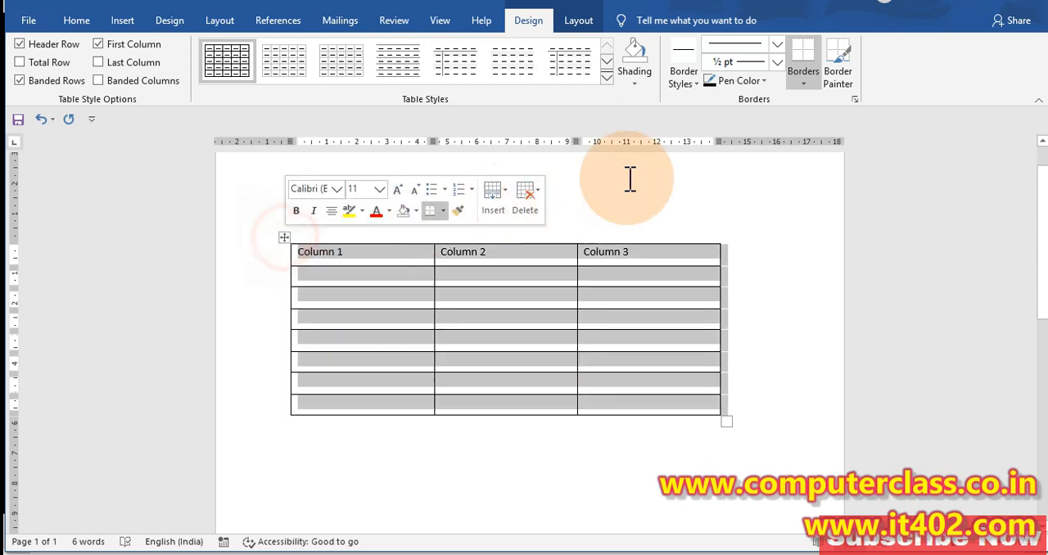
{"action": "left_click", "coordinate": [693, 85]}
{"action": "left_click", "coordinate": [728, 175]}
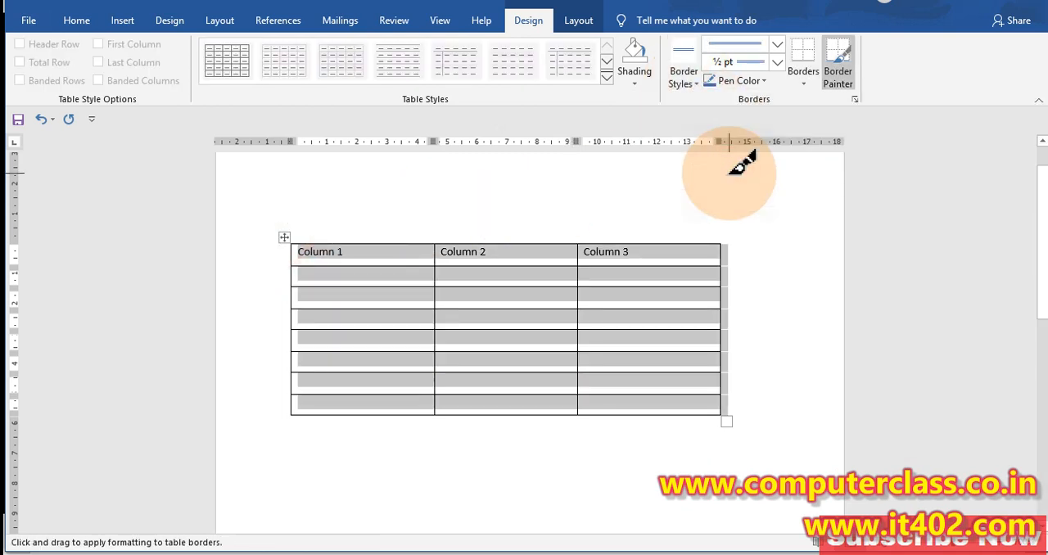
{"action": "key", "text": "Escape"}
{"action": "left_click", "coordinate": [657, 305]}
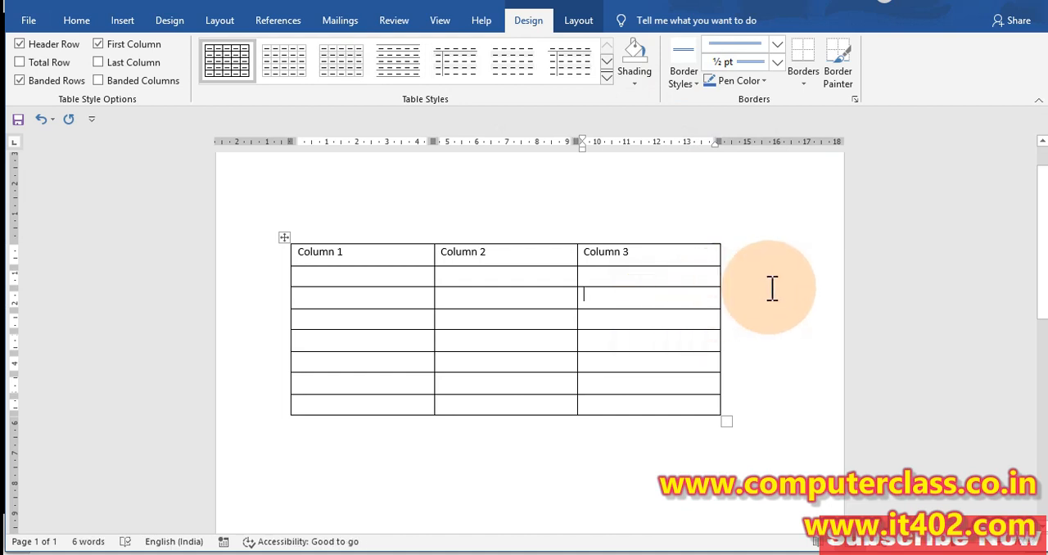
Paint the vertical border between Column 2 and Column 3 with a black single line 1½ pt thick
{"action": "left_click", "coordinate": [685, 88]}
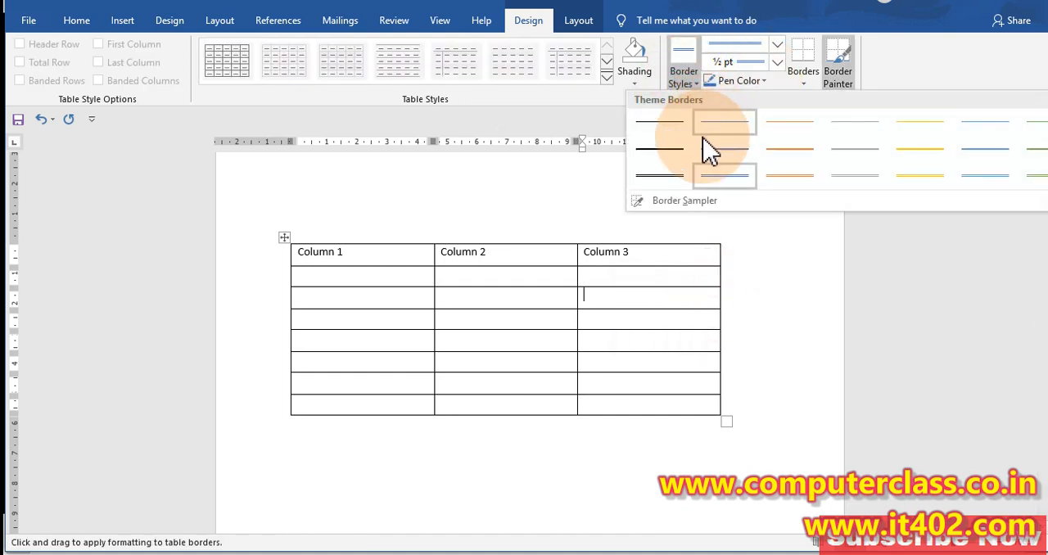
{"action": "left_click", "coordinate": [705, 154]}
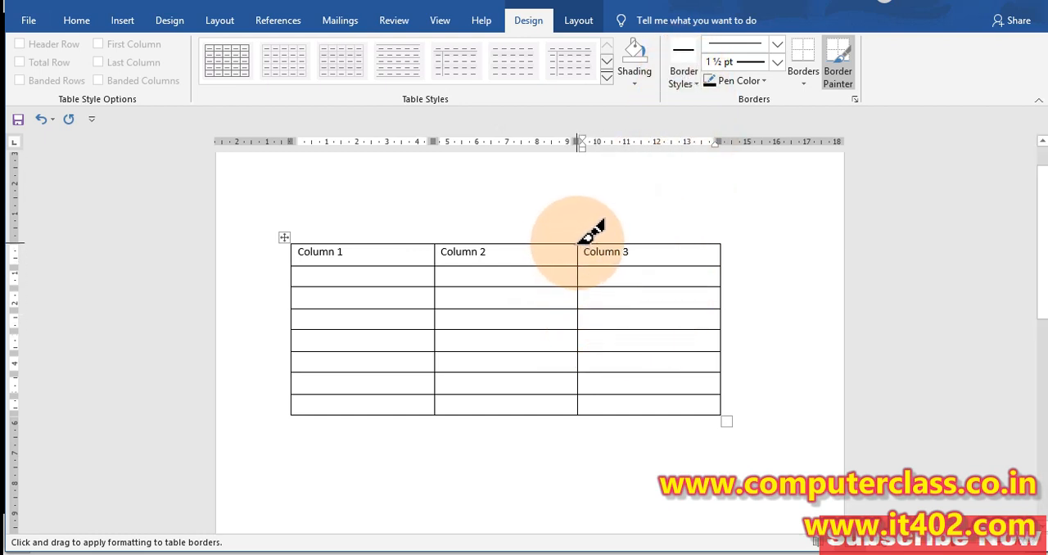
{"action": "left_click_drag", "start_coordinate": [577, 346], "coordinate": [576, 413]}
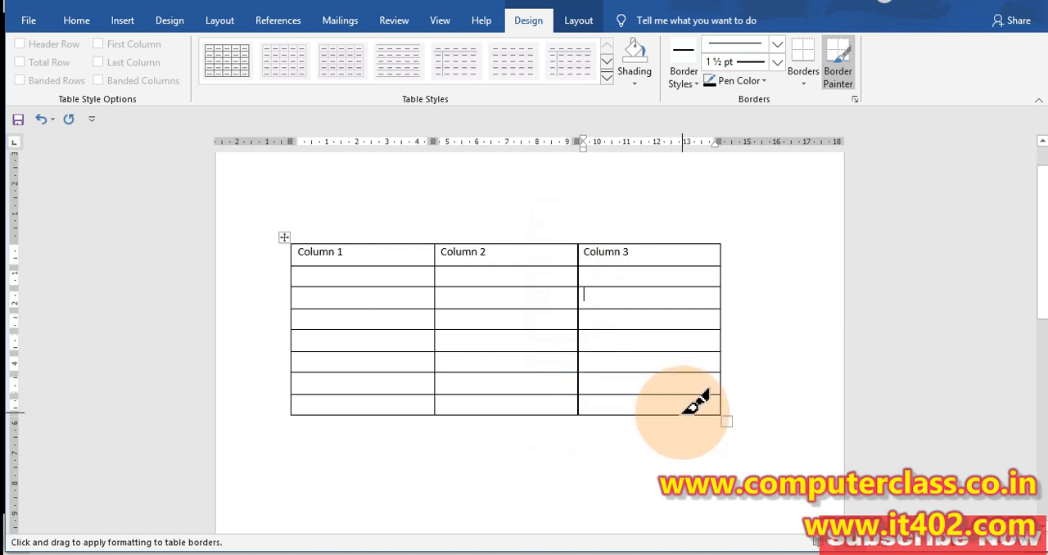
{"action": "key", "text": "Escape"}
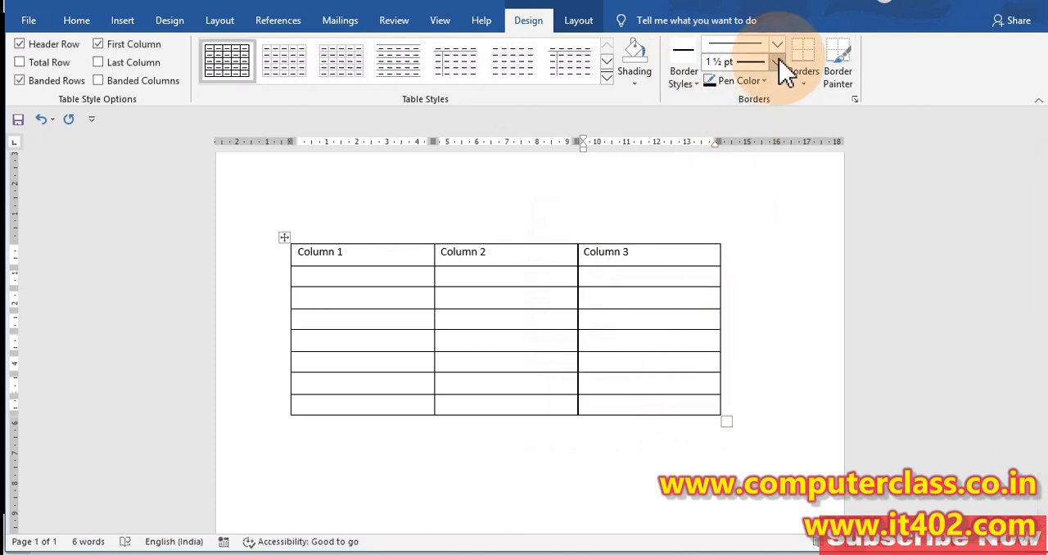
Paint red triple-line 1½ pt borders around the last-row cells of Column 2 and Column 3 with the Border Painter
{"action": "left_click", "coordinate": [776, 44]}
{"action": "left_click", "coordinate": [752, 246]}
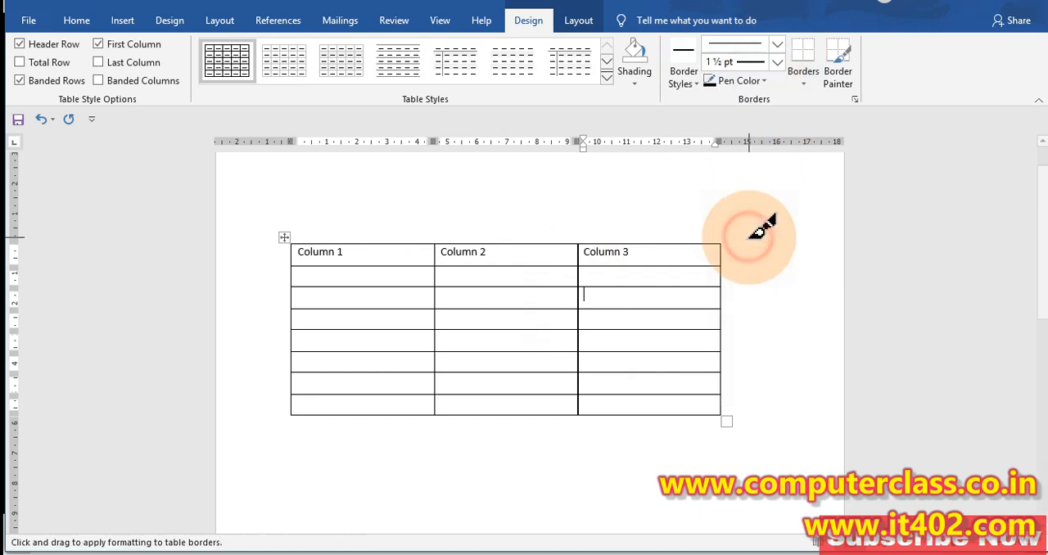
{"action": "left_click", "coordinate": [777, 62]}
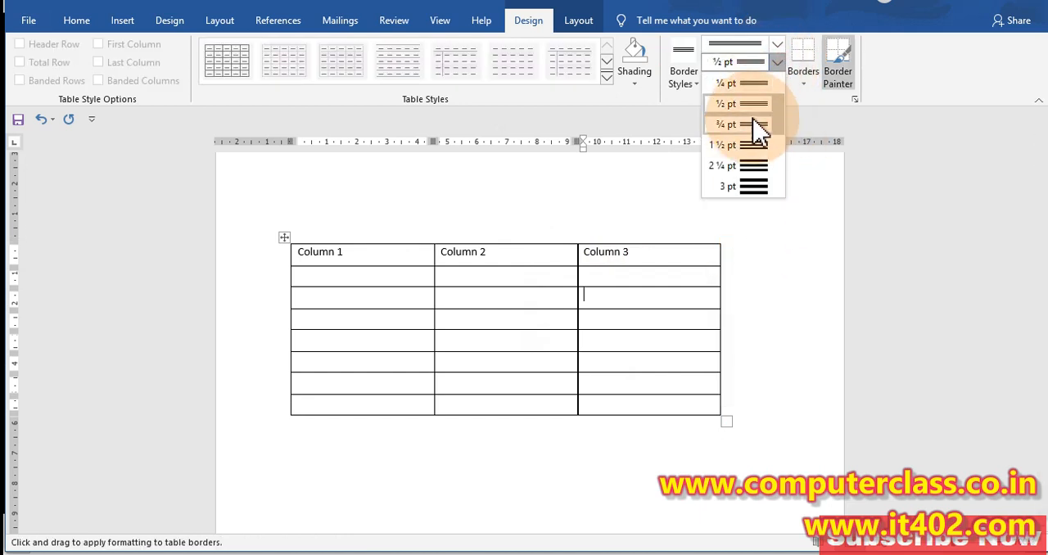
{"action": "left_click", "coordinate": [755, 152]}
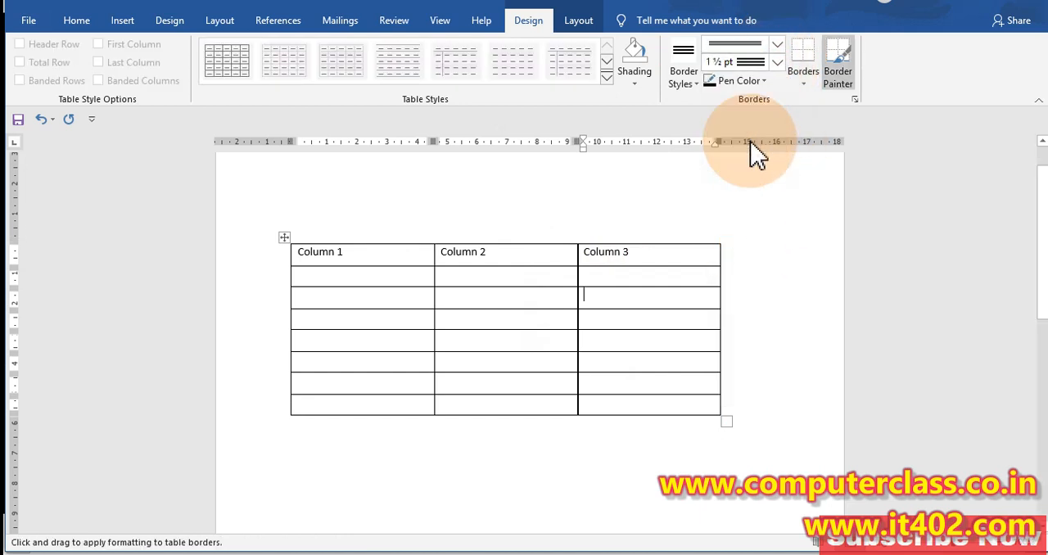
{"action": "left_click", "coordinate": [762, 82]}
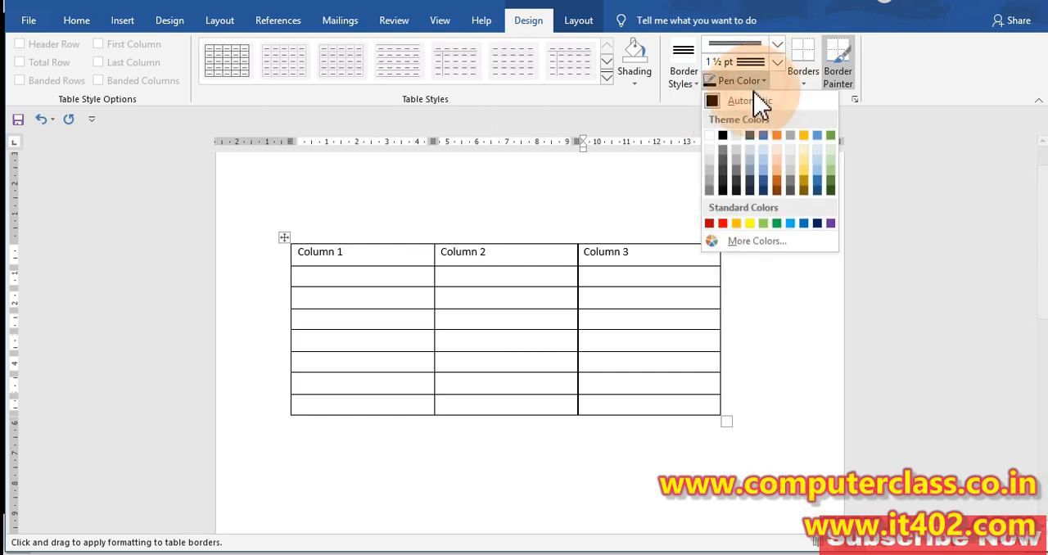
{"action": "left_click", "coordinate": [721, 224]}
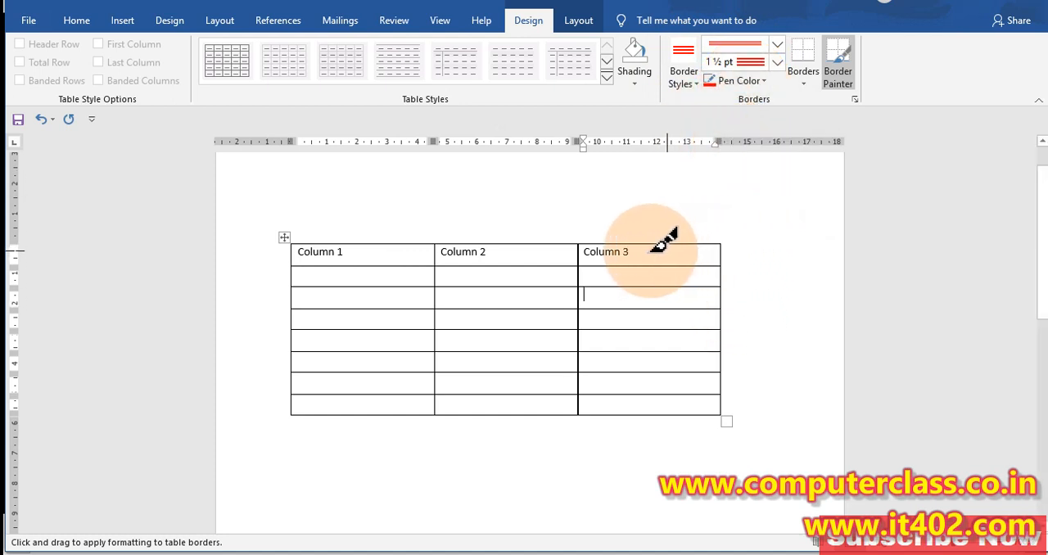
{"action": "left_click_drag", "start_coordinate": [577, 393], "coordinate": [685, 394]}
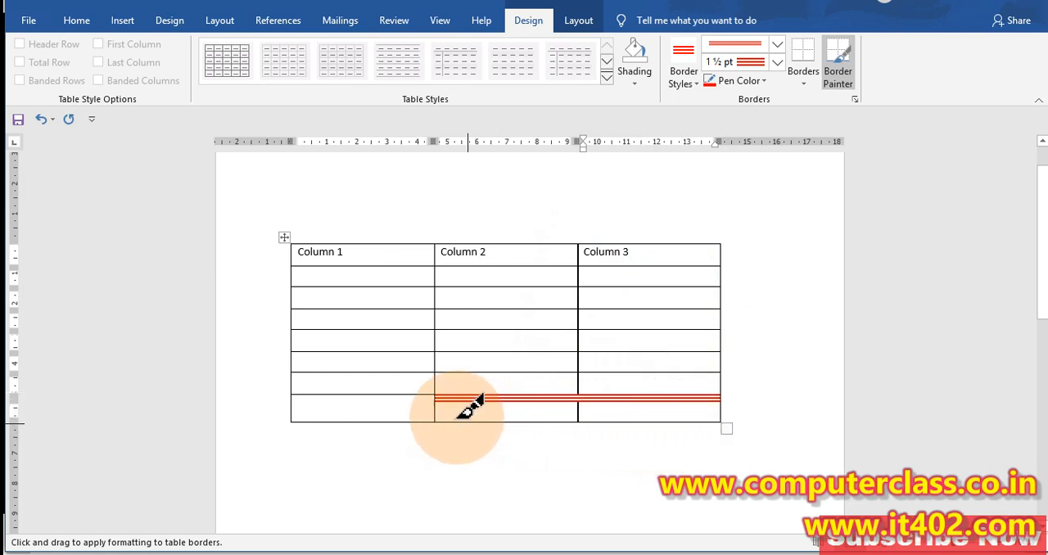
{"action": "mouse_move", "coordinate": [439, 389]}
{"action": "left_mouse_down"}
{"action": "mouse_move", "coordinate": [438, 413]}
{"action": "mouse_move", "coordinate": [723, 419]}
{"action": "left_mouse_up"}
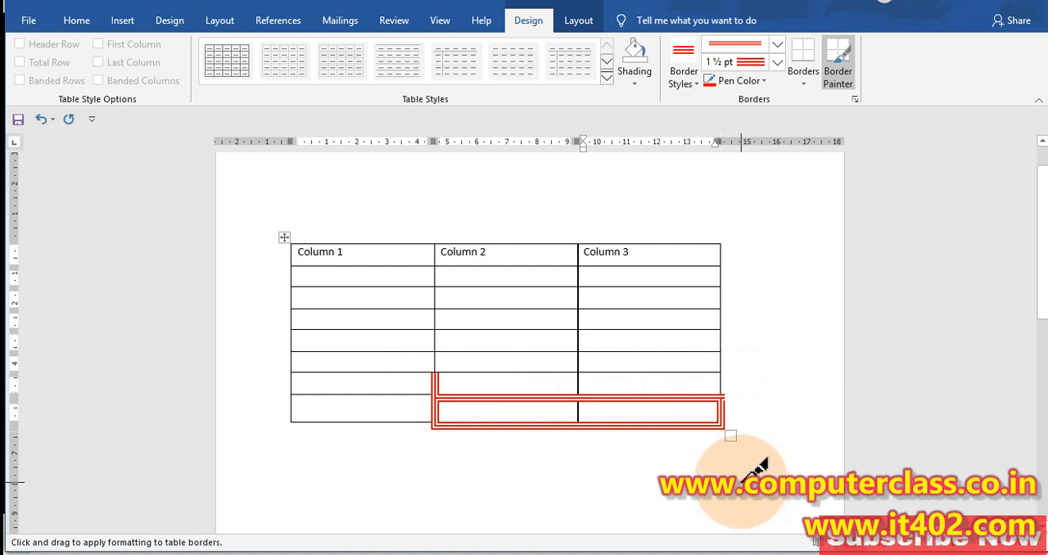
{"action": "key", "text": "Escape"}
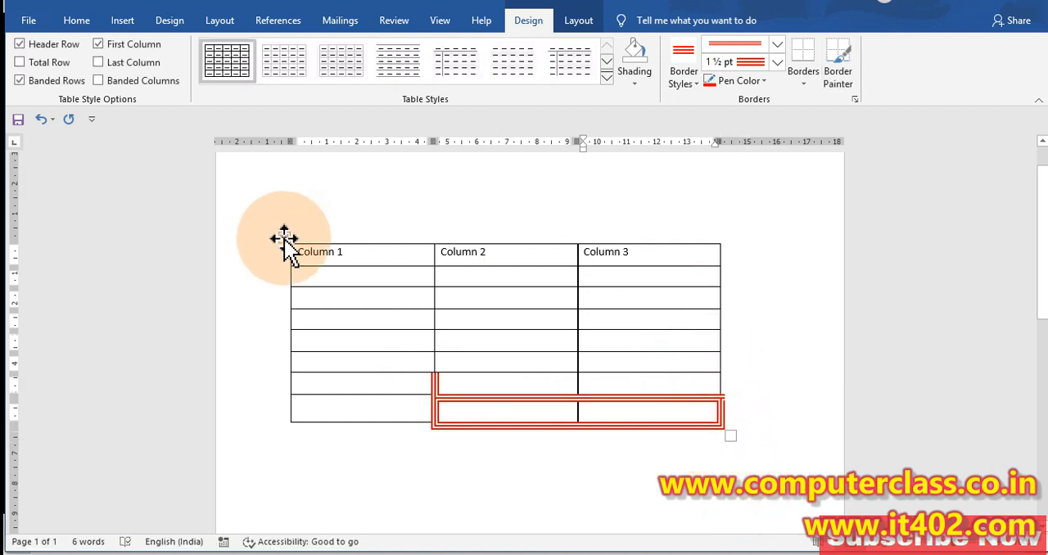
Apply the red triple-line 1½ pt border as All Borders to the whole table
{"action": "left_click", "coordinate": [284, 238]}
{"action": "left_click", "coordinate": [328, 279]}
{"action": "left_click", "coordinate": [284, 238]}
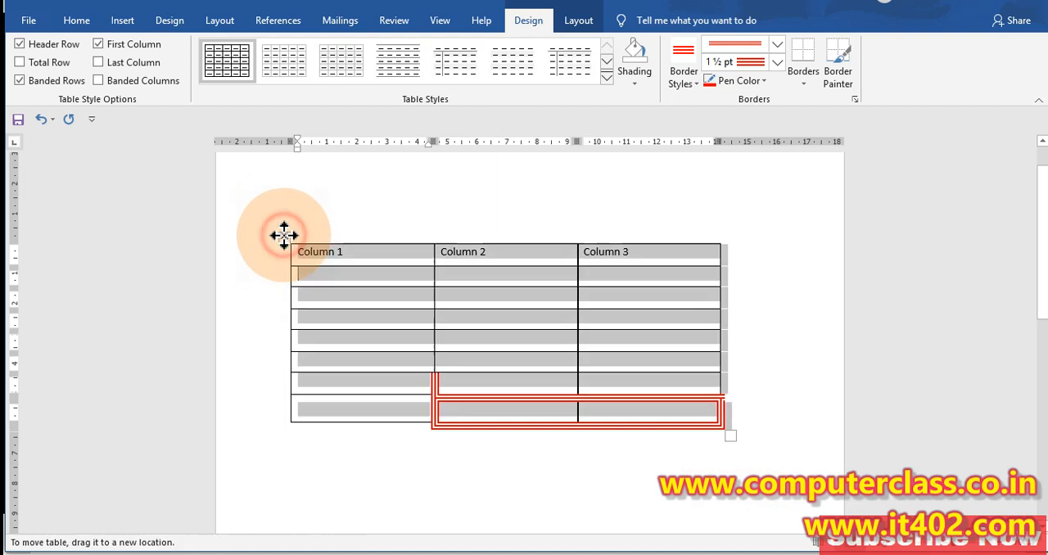
{"action": "left_click", "coordinate": [803, 84]}
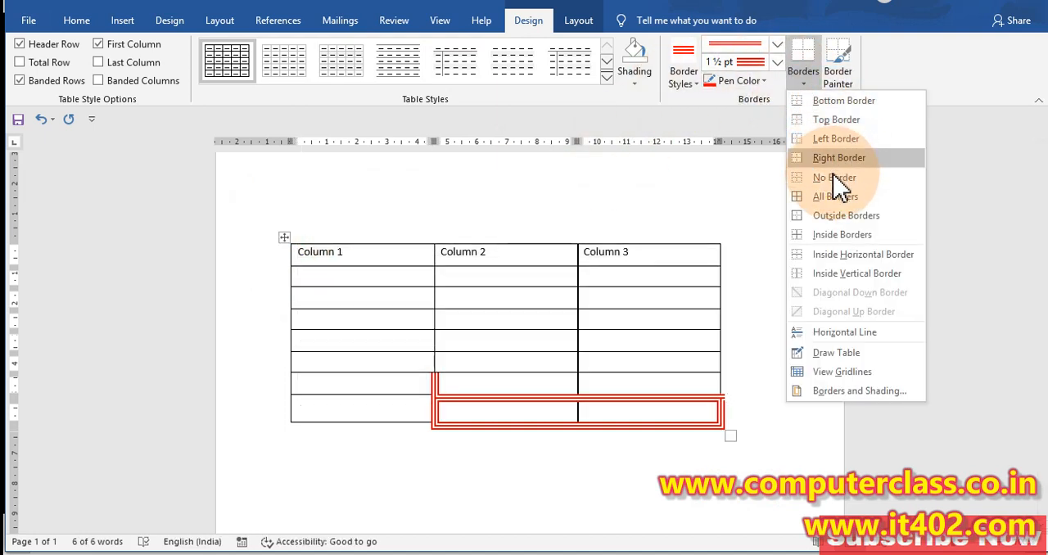
{"action": "left_click", "coordinate": [837, 198]}
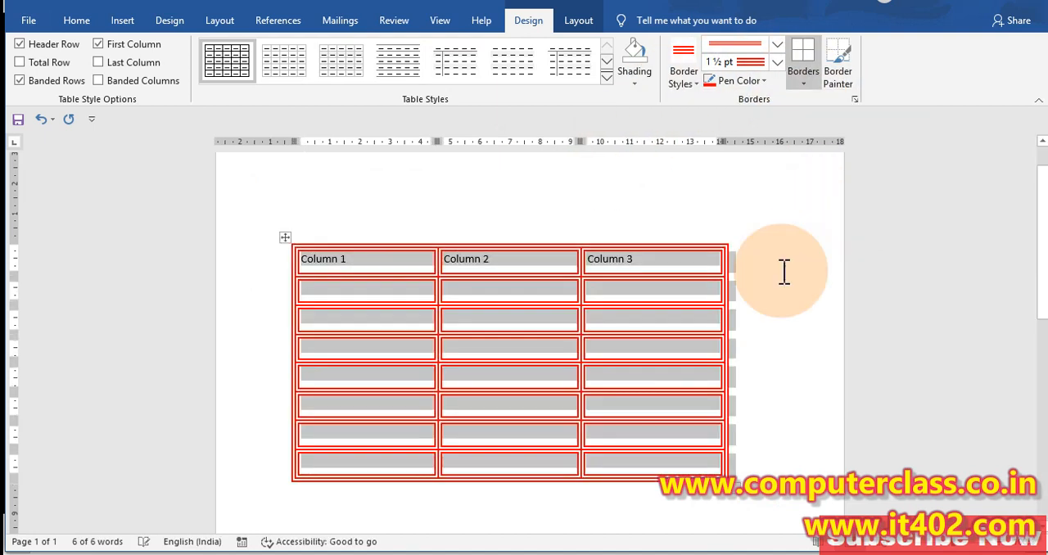
{"action": "left_click", "coordinate": [618, 294]}
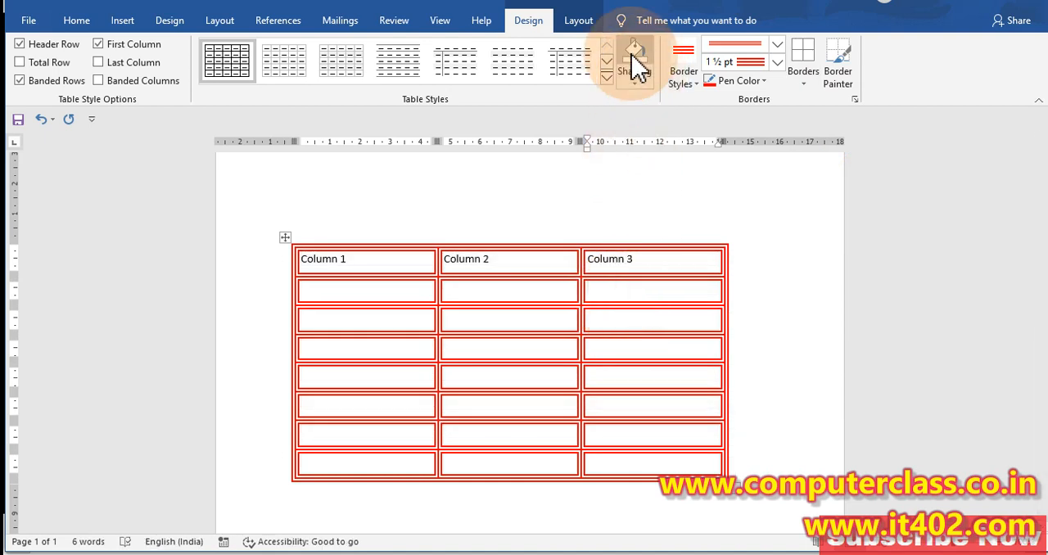
Preview the No Border option on the whole table from the paragraph border options, and return to the table Design commands
{"action": "left_click", "coordinate": [82, 21]}
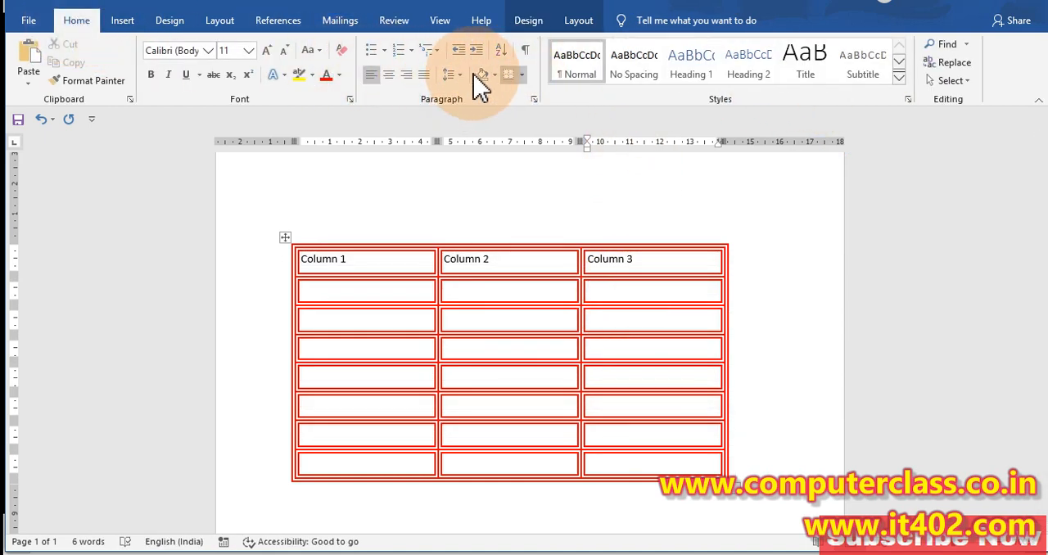
{"action": "left_click", "coordinate": [516, 279]}
{"action": "left_click", "coordinate": [511, 293]}
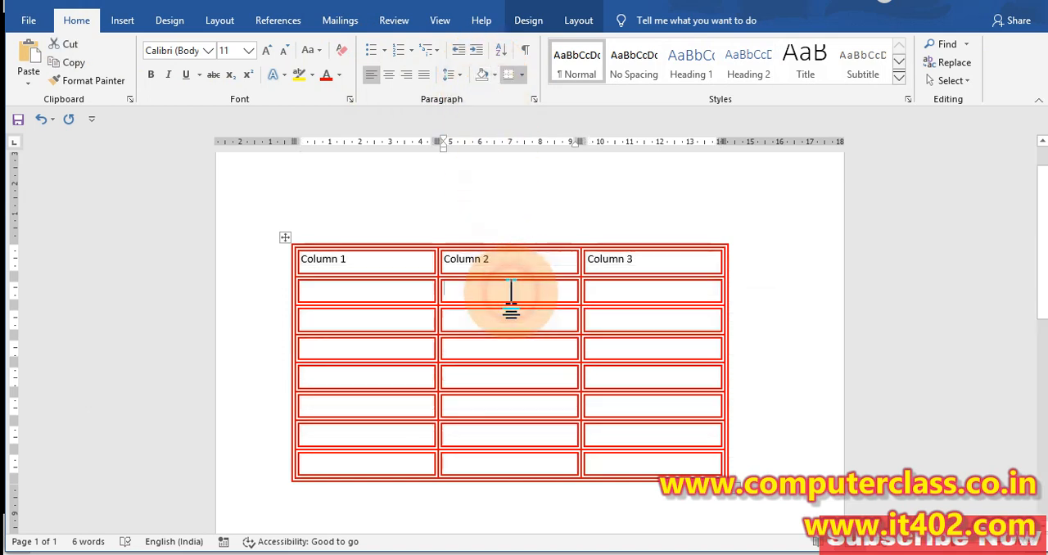
{"action": "left_click", "coordinate": [285, 234]}
{"action": "left_click", "coordinate": [524, 75]}
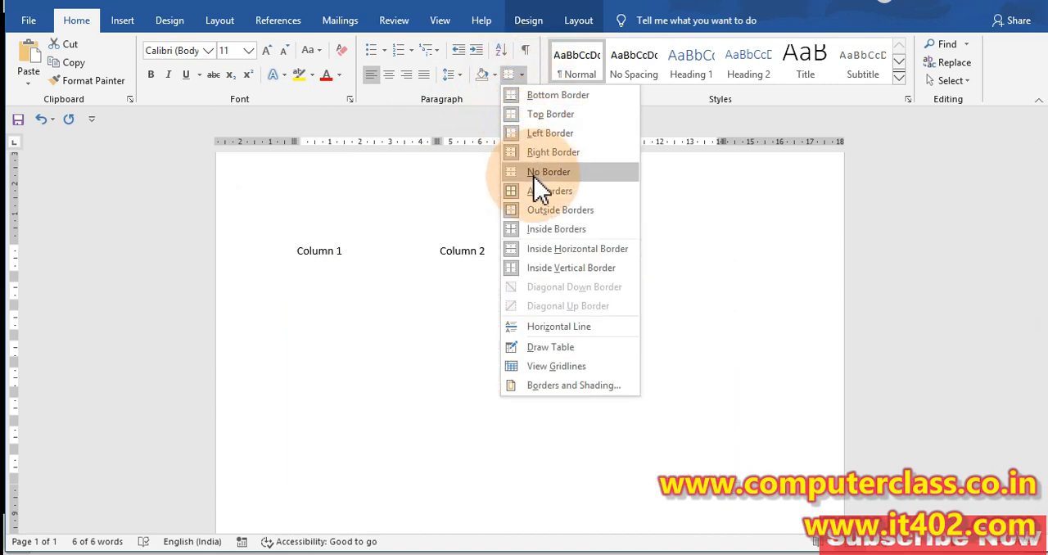
{"action": "left_click", "coordinate": [578, 20]}
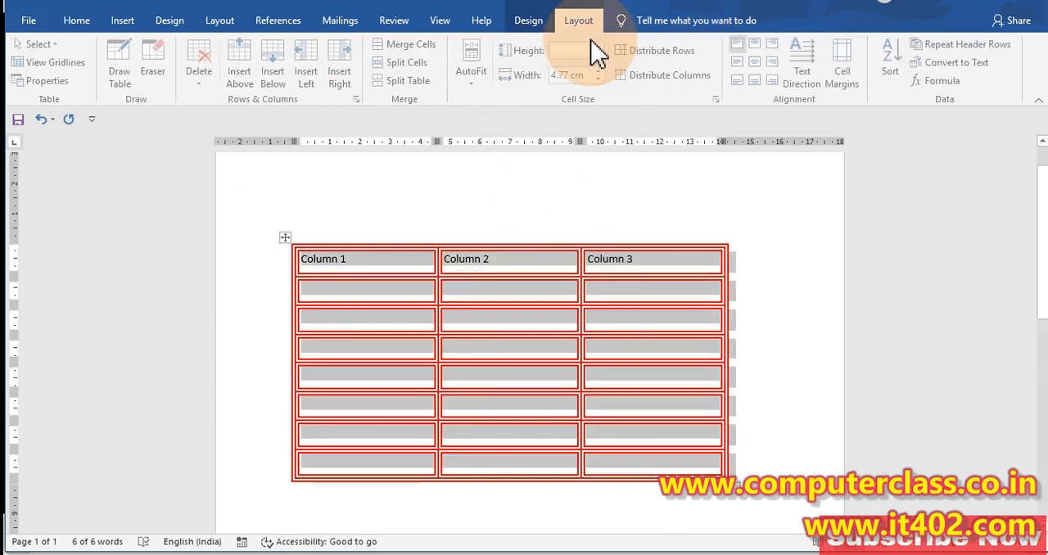
{"action": "left_click", "coordinate": [528, 20]}
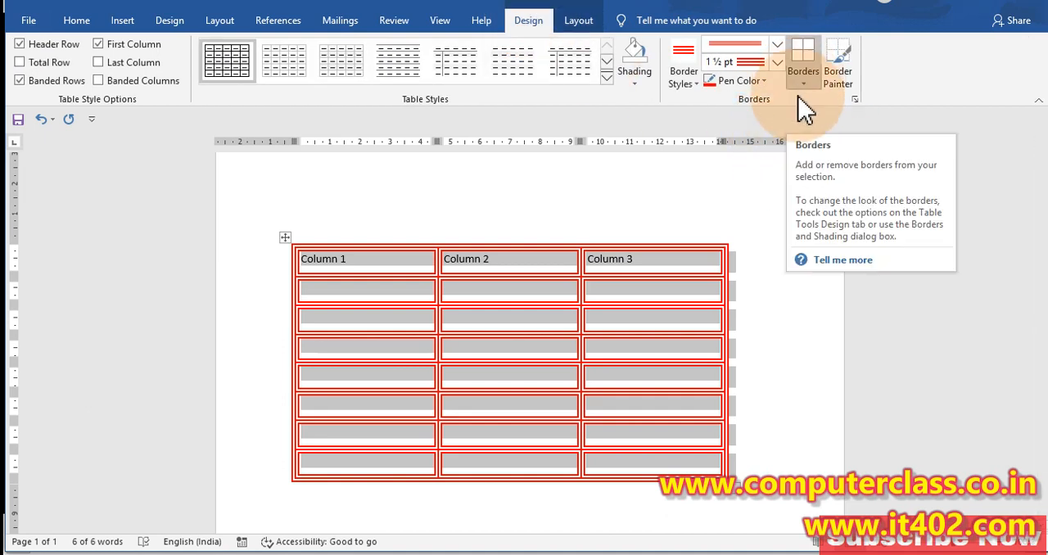
Apply a red dashed ½ pt line to all borders of the whole table
{"action": "left_click", "coordinate": [667, 295]}
{"action": "left_click", "coordinate": [287, 240]}
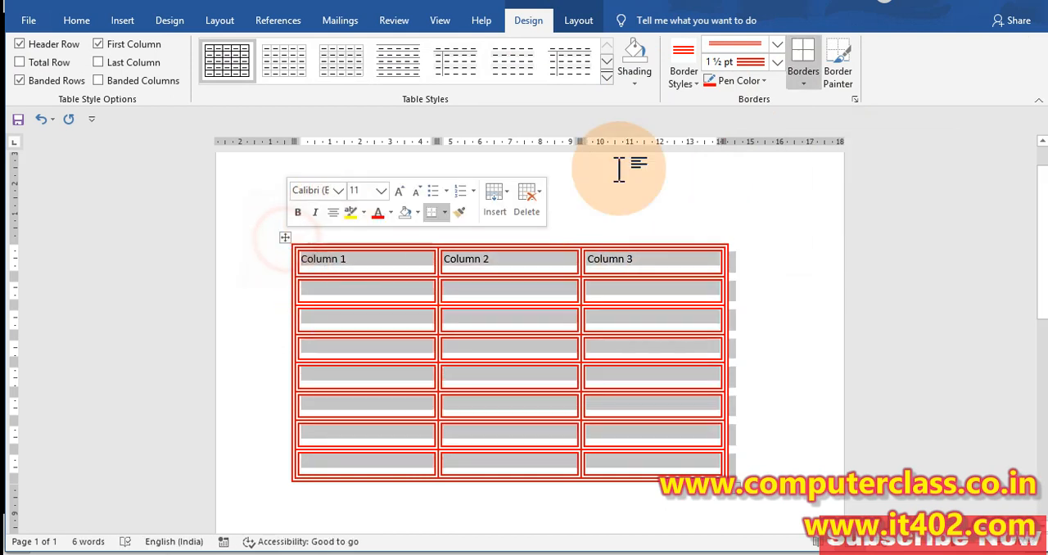
{"action": "left_click", "coordinate": [776, 41]}
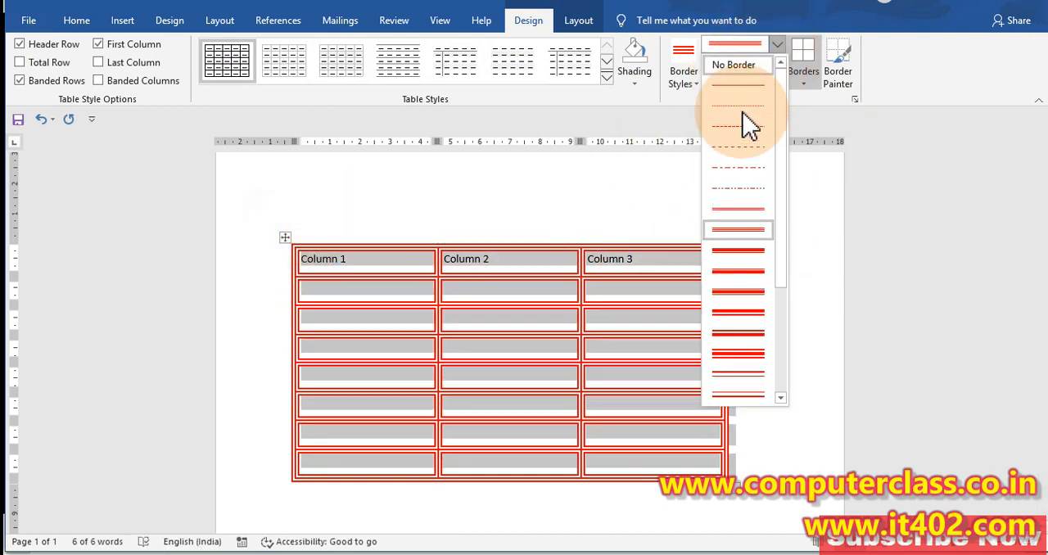
{"action": "left_click", "coordinate": [740, 159]}
{"action": "left_click", "coordinate": [813, 74]}
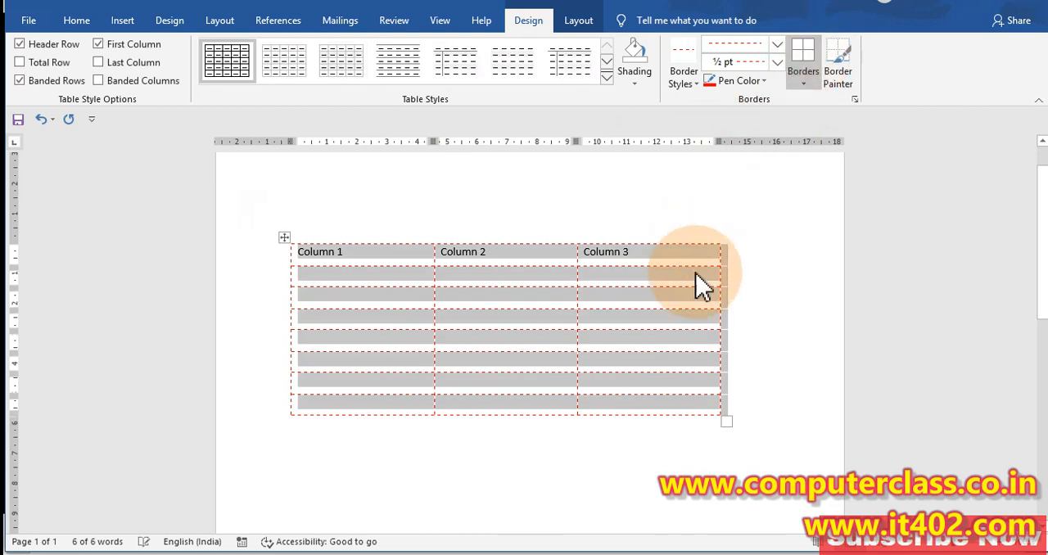
{"action": "left_click", "coordinate": [692, 288]}
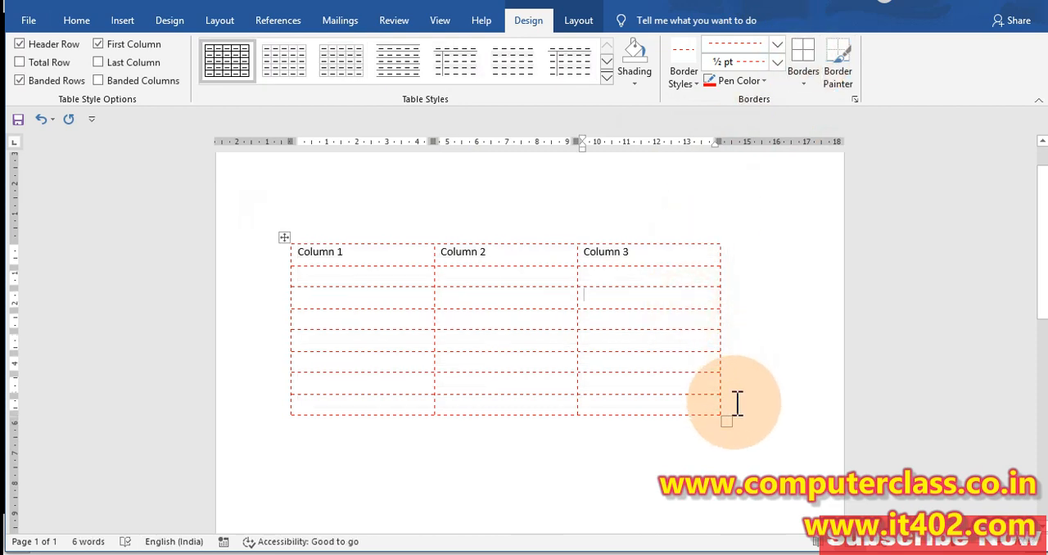
Apply a single solid ½ pt line in the Automatic pen color to all borders of the whole table
{"action": "left_click", "coordinate": [284, 237]}
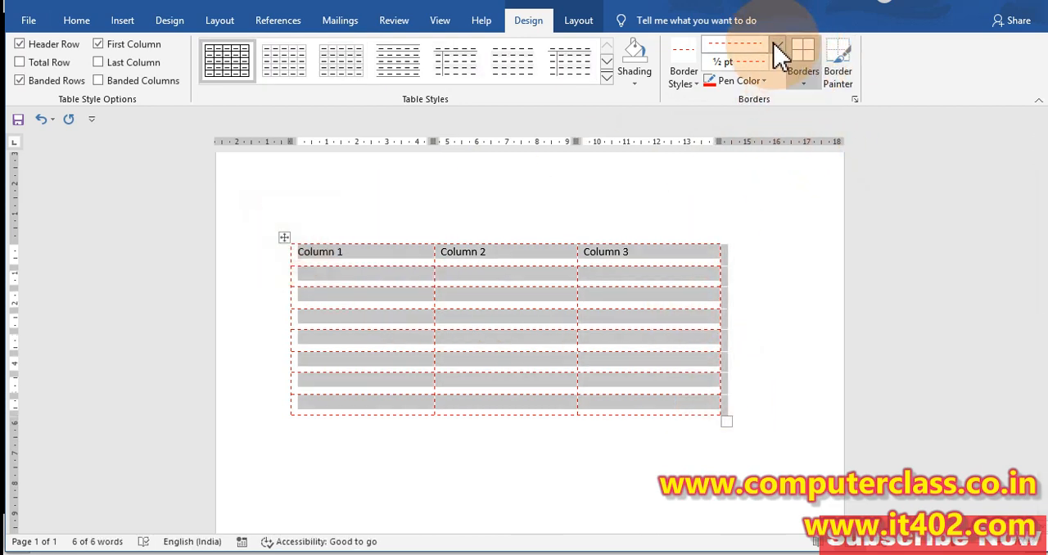
{"action": "left_click", "coordinate": [776, 44]}
{"action": "left_click", "coordinate": [725, 83]}
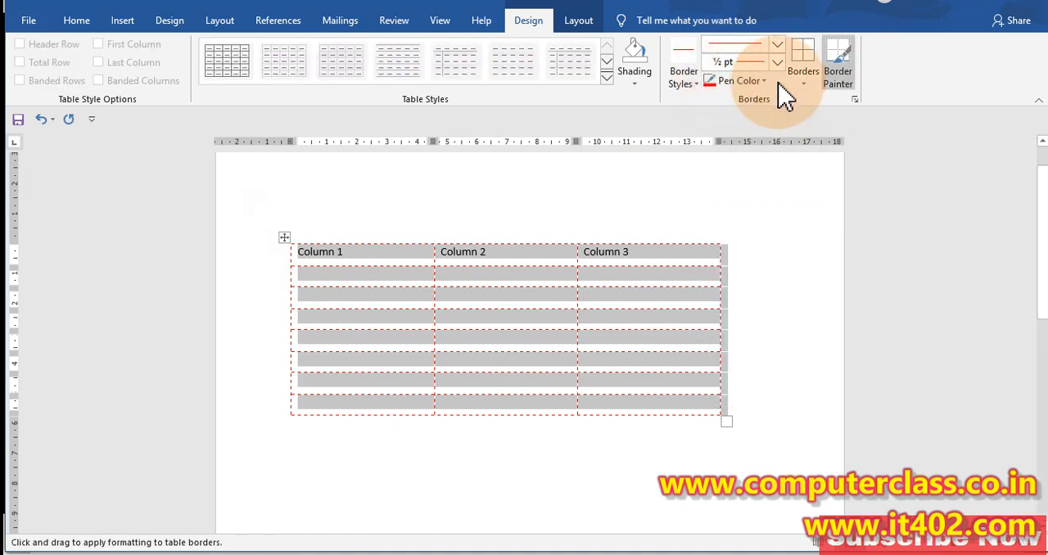
{"action": "left_click", "coordinate": [762, 80]}
{"action": "left_click", "coordinate": [711, 100]}
{"action": "left_click", "coordinate": [803, 59]}
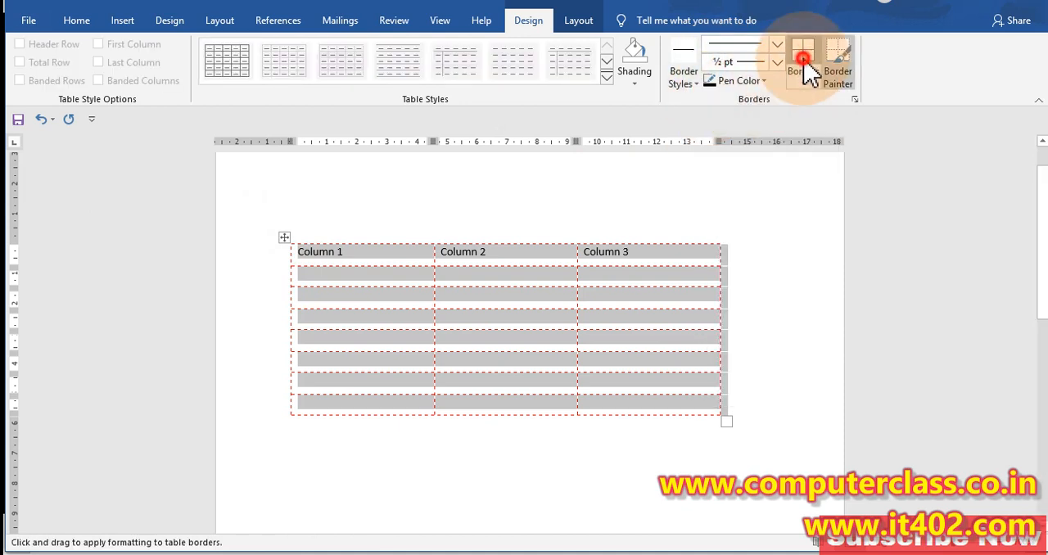
{"action": "left_click", "coordinate": [761, 281]}
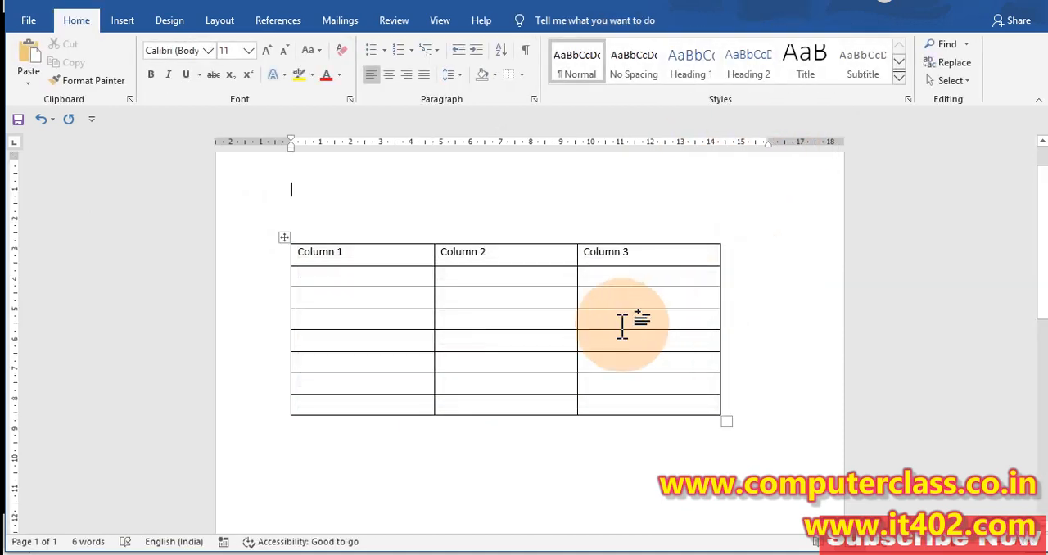
Try the blue Grid Tables style with a solid header row and first column on the whole table, and undo it
{"action": "left_click", "coordinate": [280, 238]}
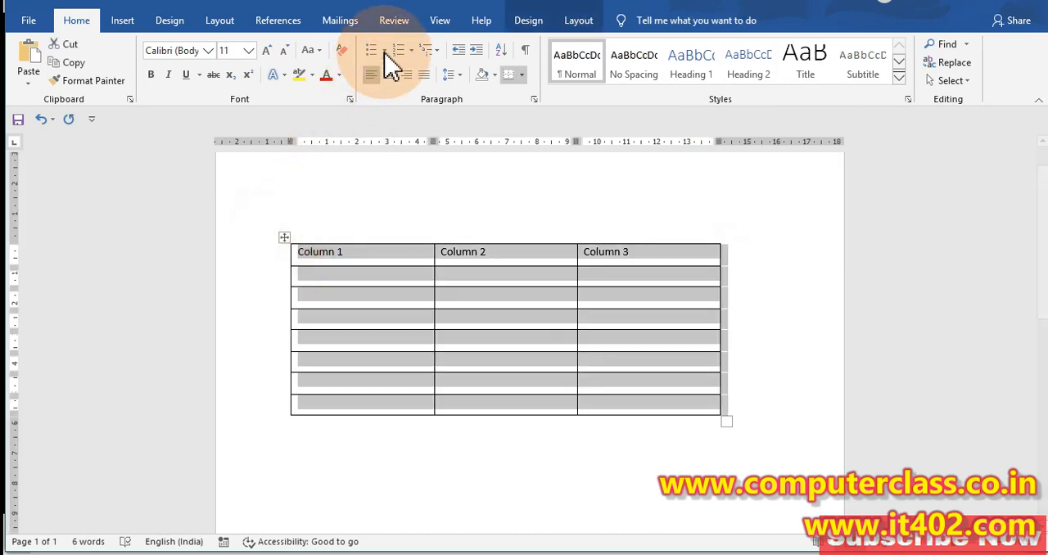
{"action": "left_click", "coordinate": [526, 25]}
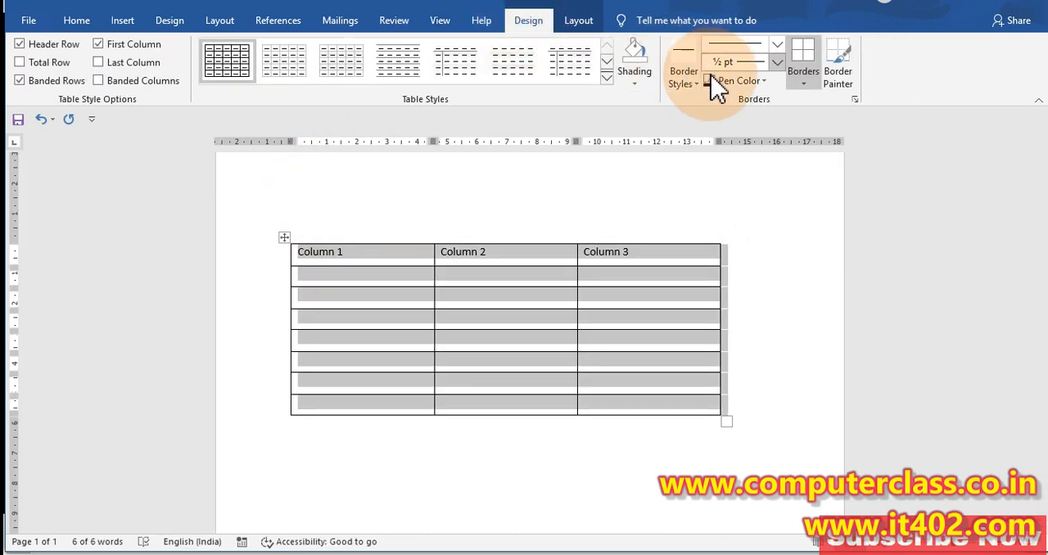
{"action": "left_click", "coordinate": [606, 78]}
{"action": "left_click", "coordinate": [299, 315]}
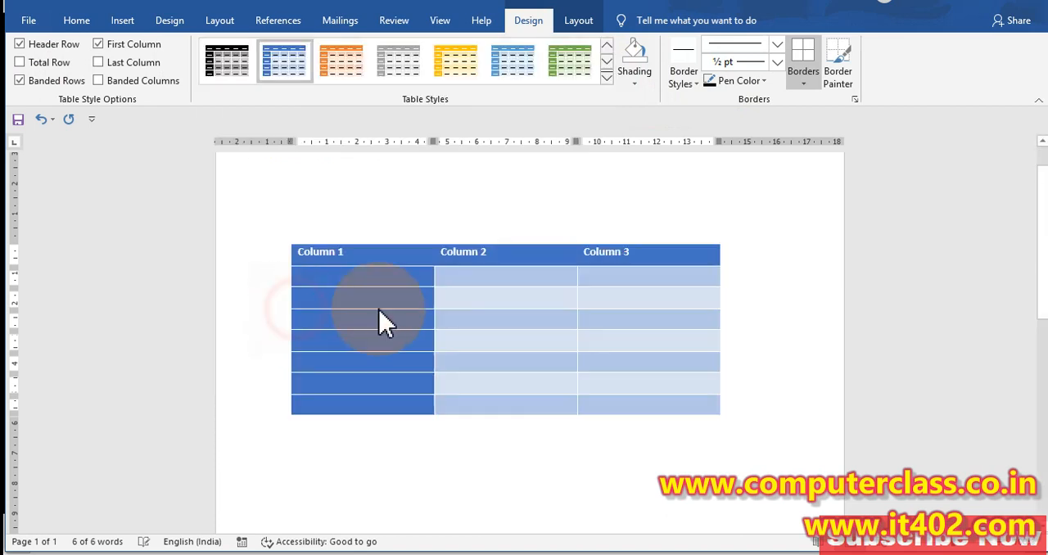
{"action": "left_click", "coordinate": [658, 283]}
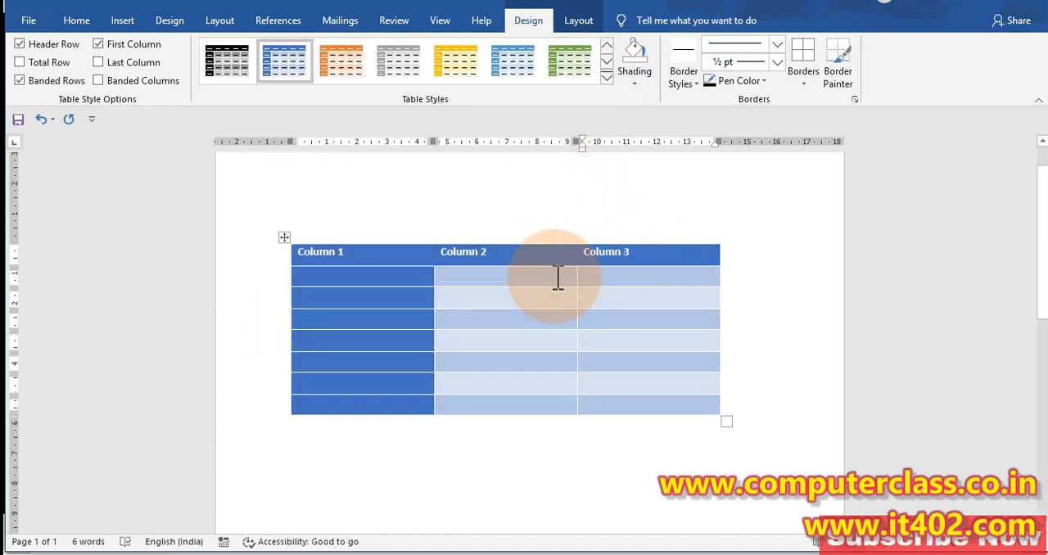
{"action": "key", "text": "ctrl+z"}
{"action": "key", "text": "ctrl+z"}
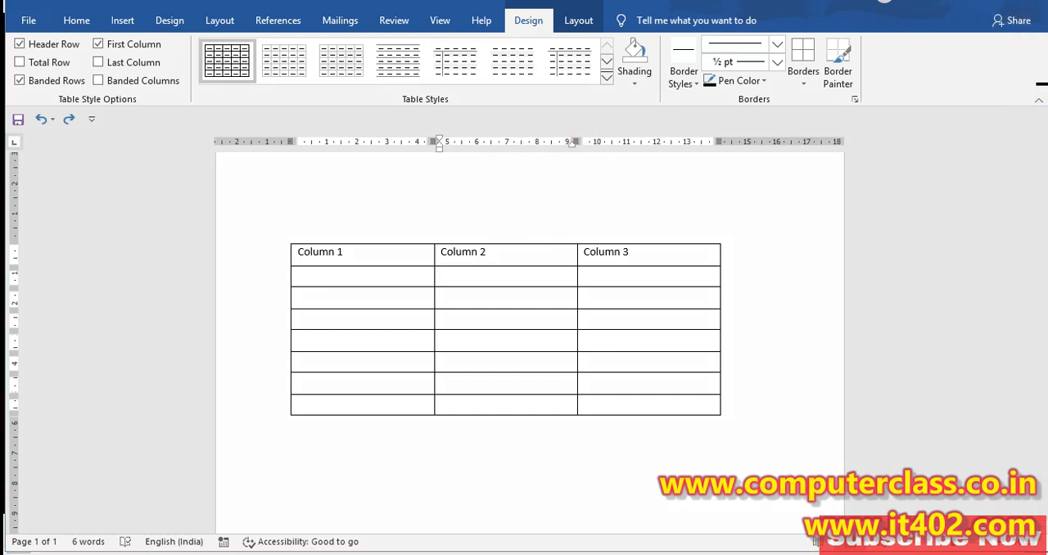
Display the table's Layout commands and look at the options for distributing rows and columns
{"action": "left_click", "coordinate": [555, 11]}
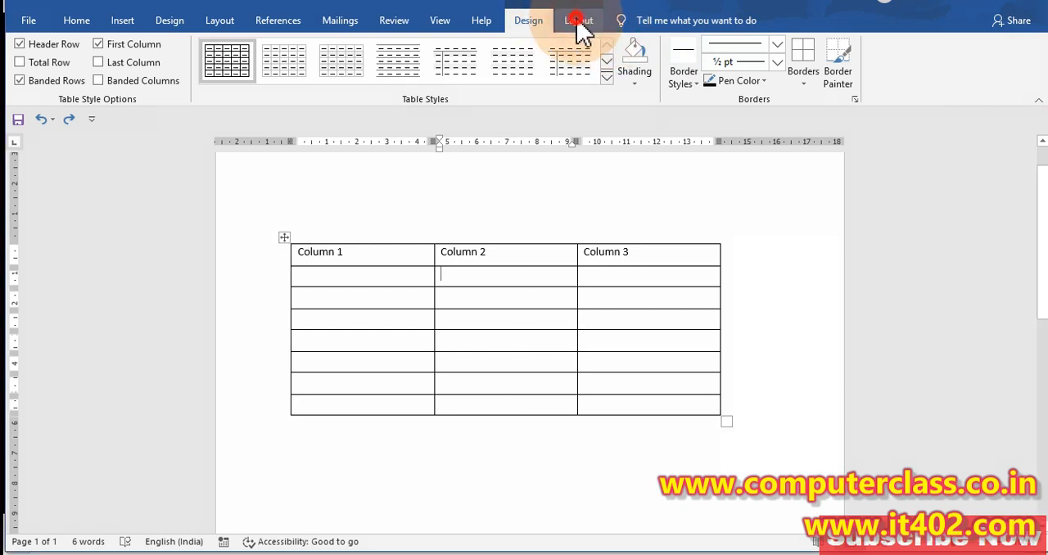
{"action": "left_click", "coordinate": [577, 19]}
{"action": "left_click", "coordinate": [663, 75]}
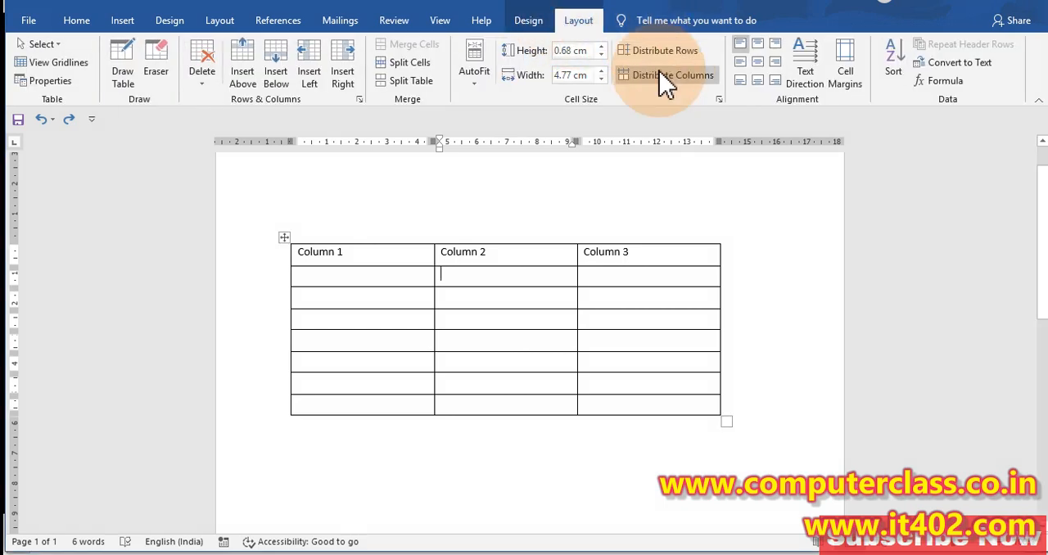